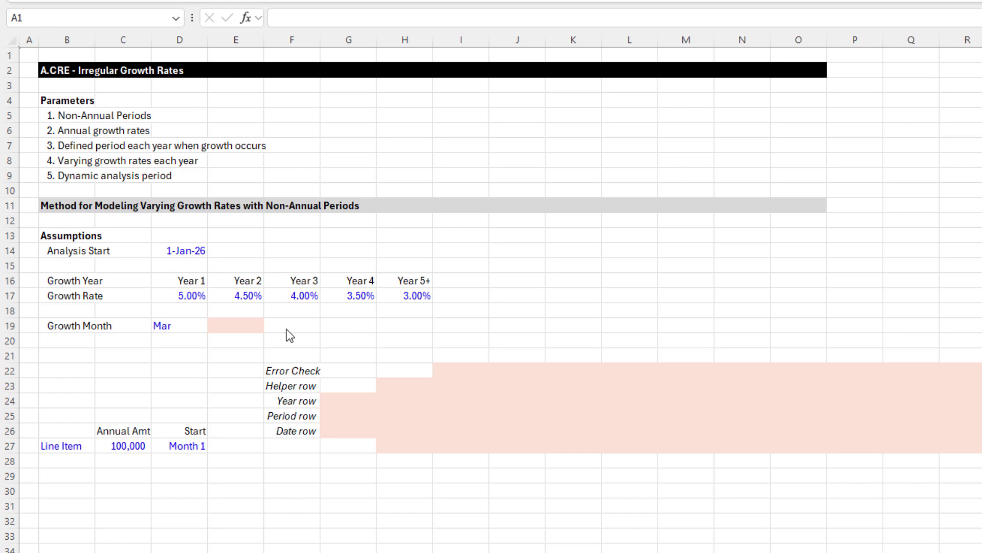
# - Review the assumptions: the analysis start date, the growth years and rates, and the growth month choices with the shaded cell beside them
pyautogui.click(255, 328)
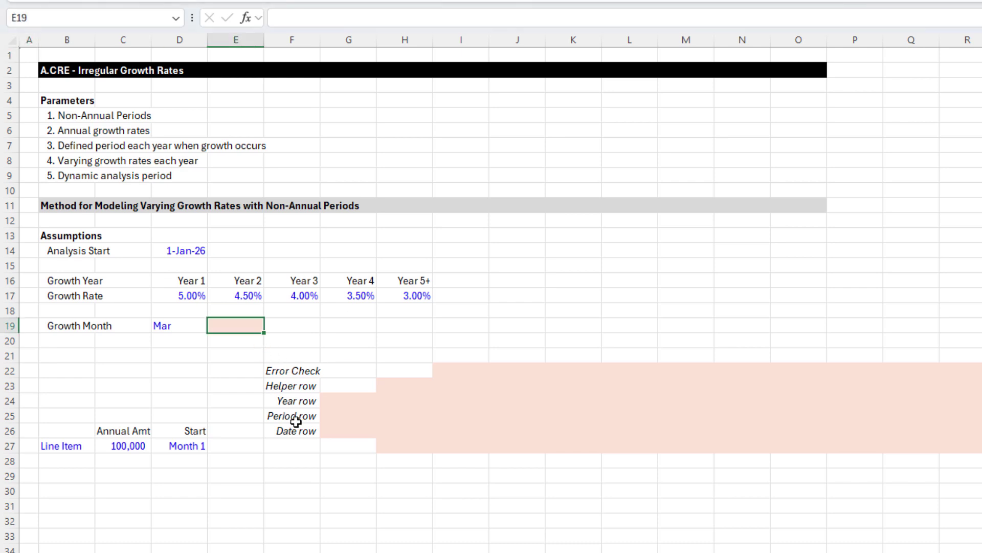
pyautogui.click(450, 376)
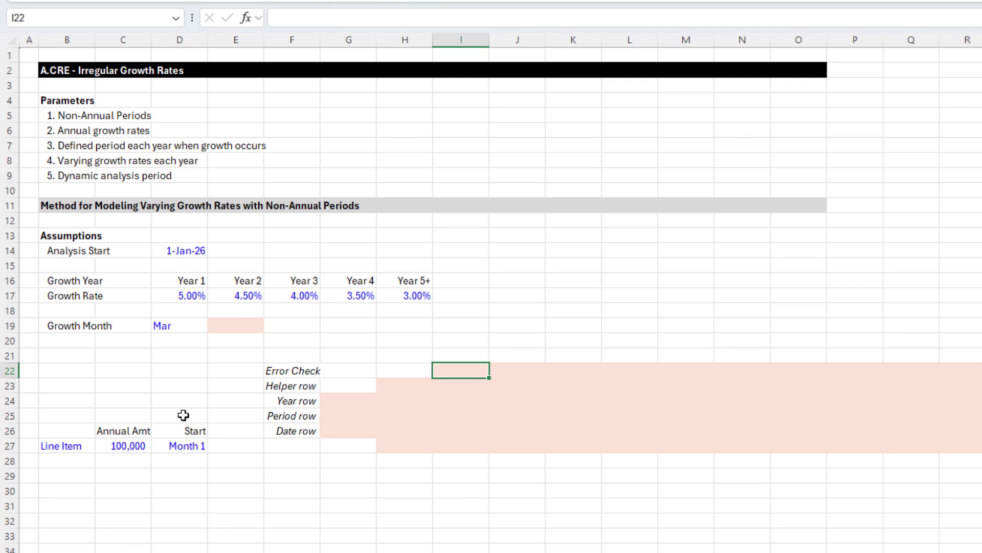
pyautogui.click(86, 233)
pyautogui.click(184, 253)
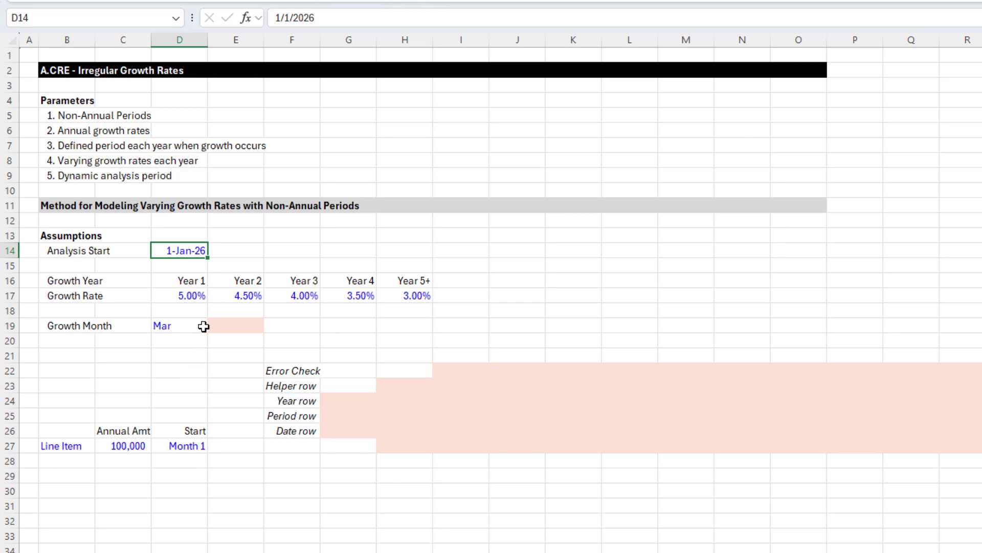
pyautogui.moveTo(188, 294); pyautogui.dragTo(409, 292)
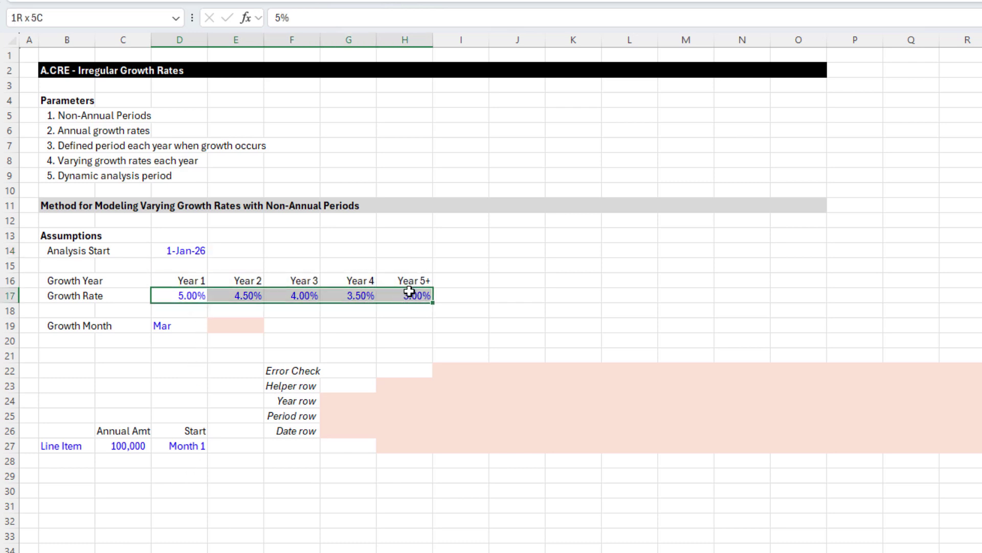
pyautogui.moveTo(191, 281); pyautogui.dragTo(409, 282)
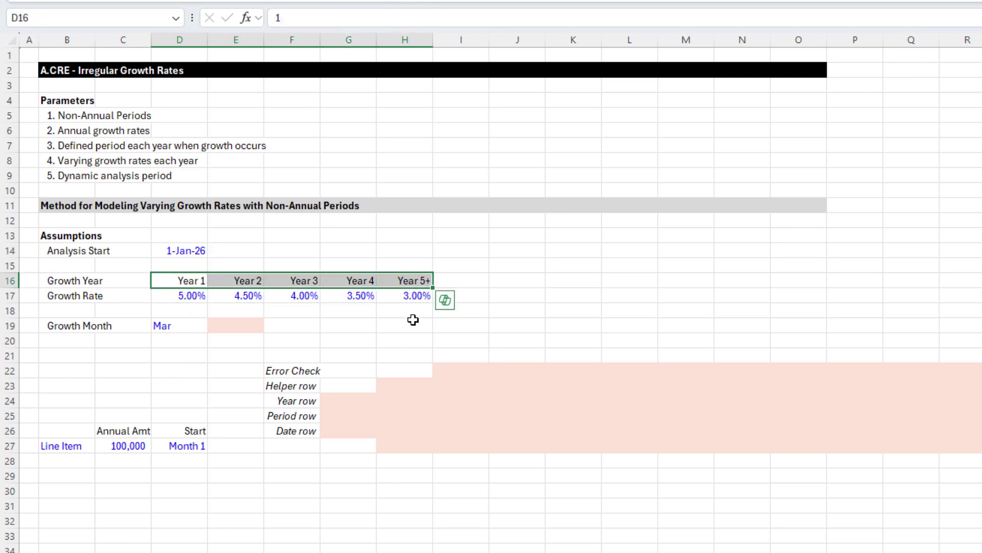
pyautogui.click(409, 294)
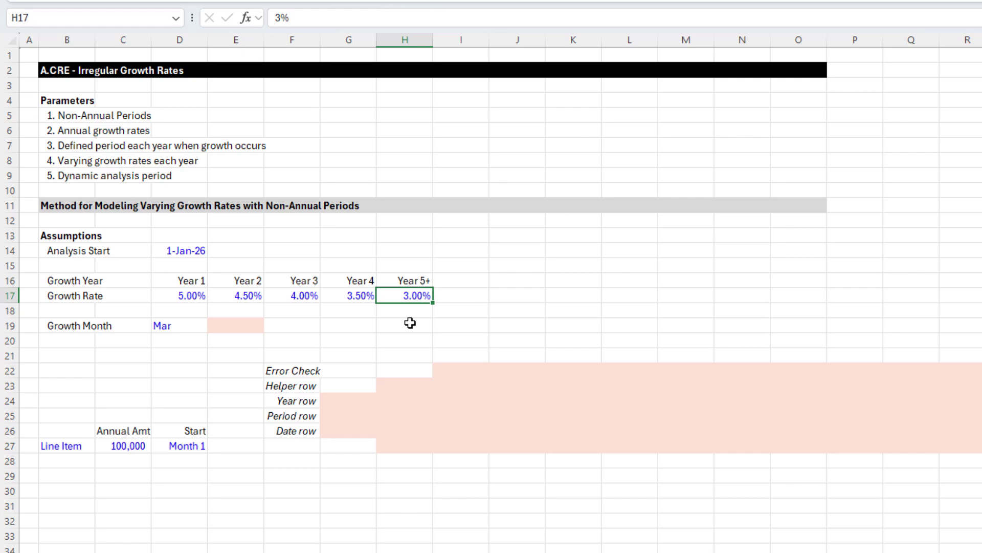
pyautogui.moveTo(407, 281); pyautogui.dragTo(413, 295)
pyautogui.click(407, 293)
pyautogui.click(188, 325)
pyautogui.click(213, 325)
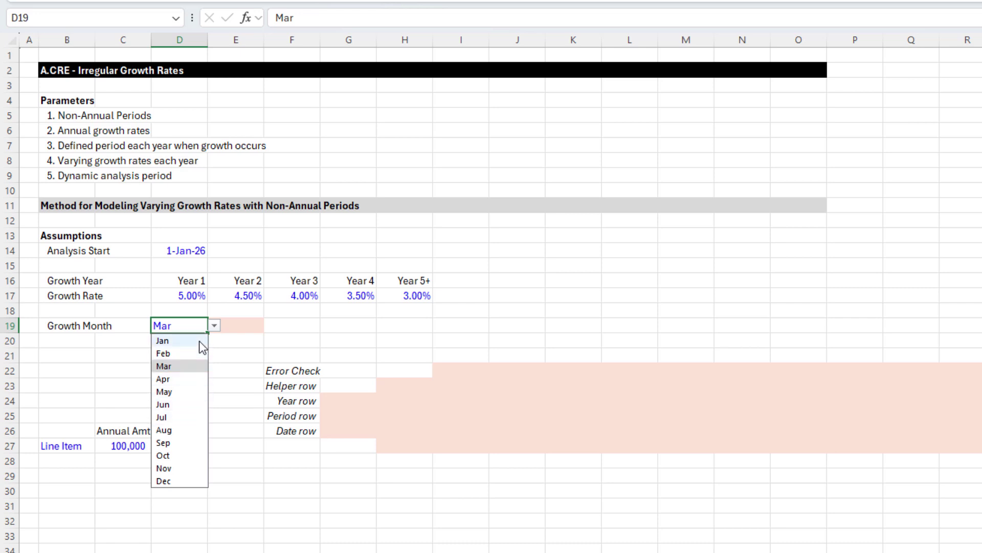
pyautogui.press('Escape')
pyautogui.click(235, 326)
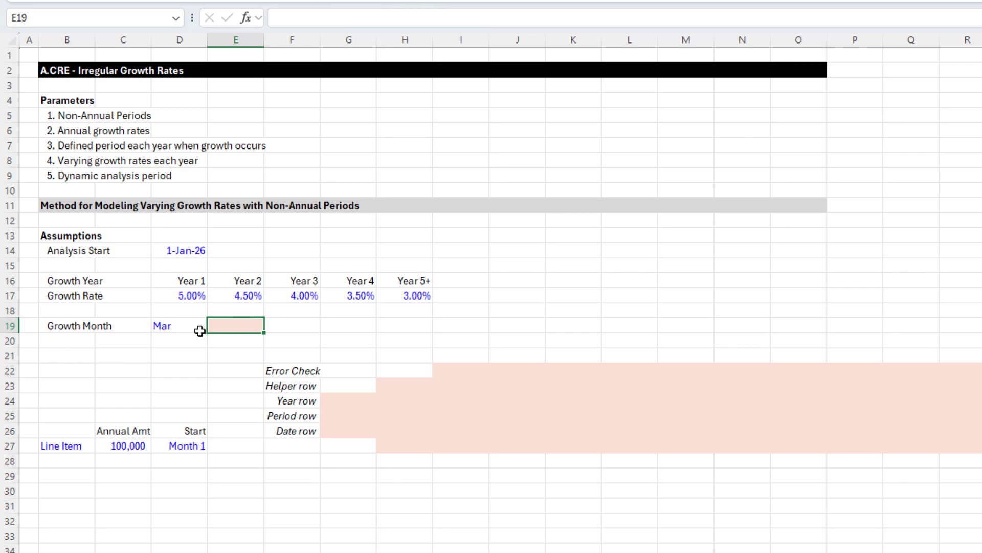
# - Review the layout of the helper, year, period and date rows and the line item row beneath them
pyautogui.scroll(-1, 336, 373)
pyautogui.scroll(1, 336, 373)
pyautogui.click(306, 387)
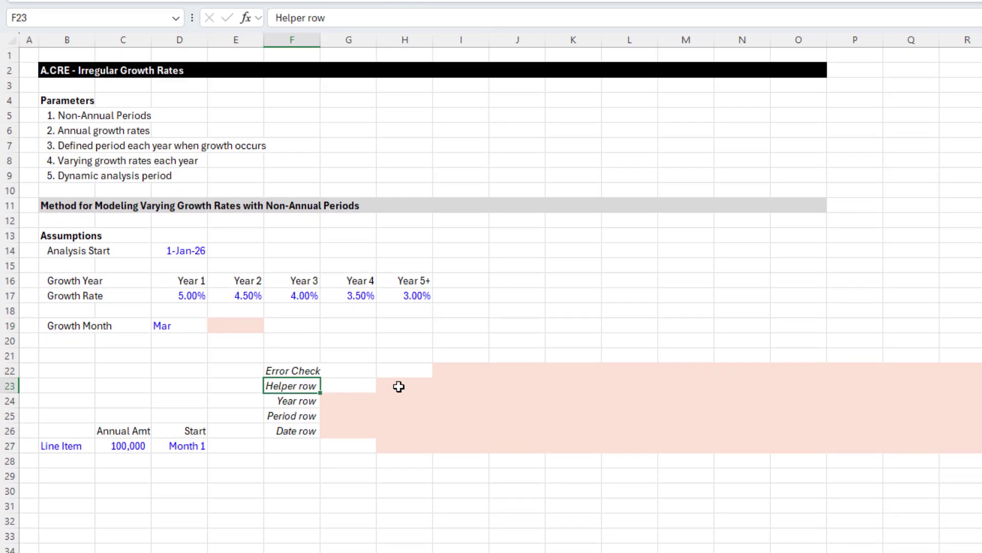
pyautogui.click(400, 386)
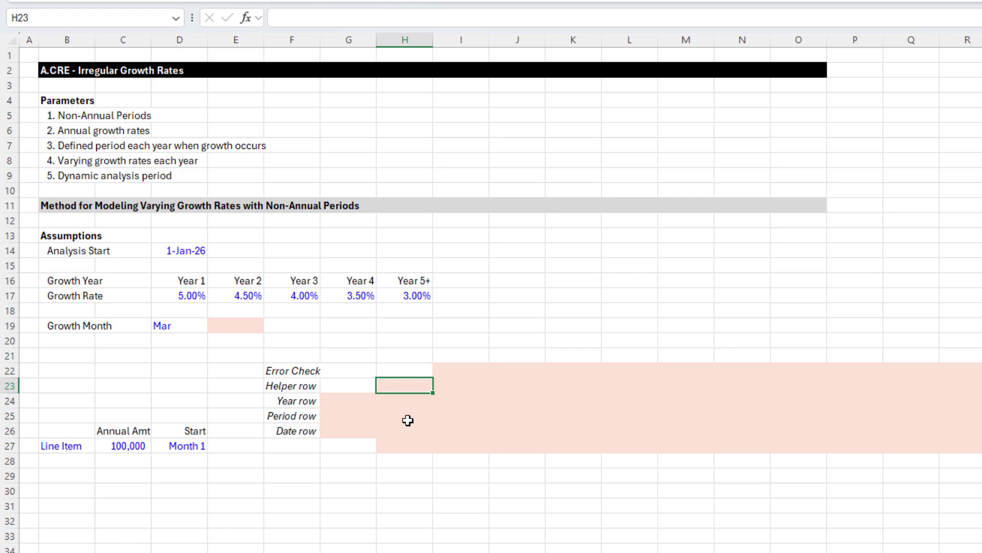
pyautogui.press('Down')
pyautogui.press('Left')
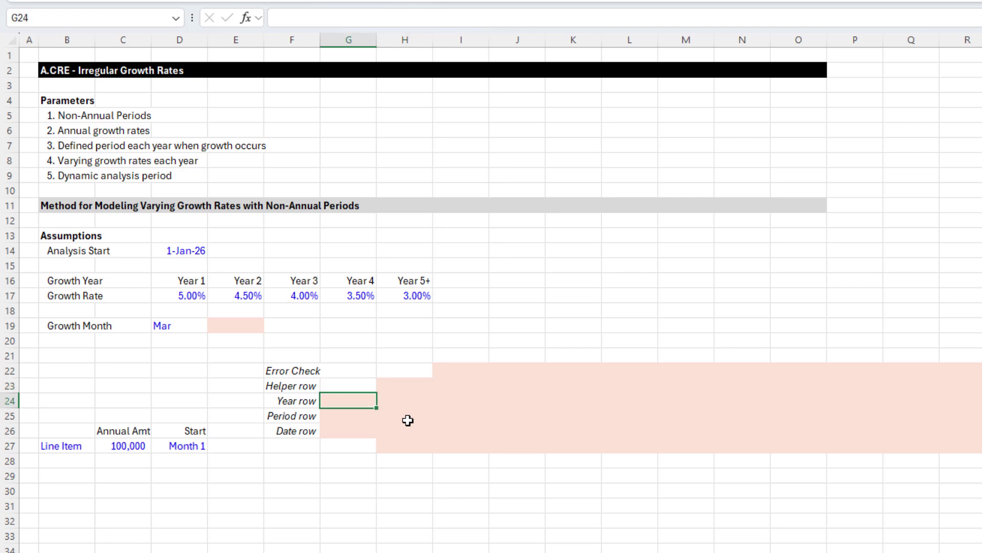
pyautogui.press('Down')
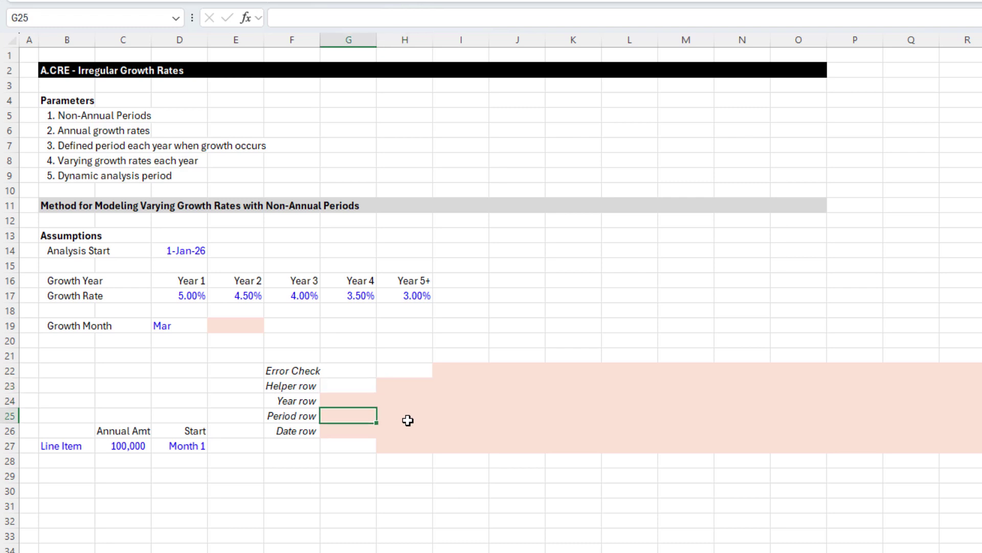
pyautogui.press('Down')
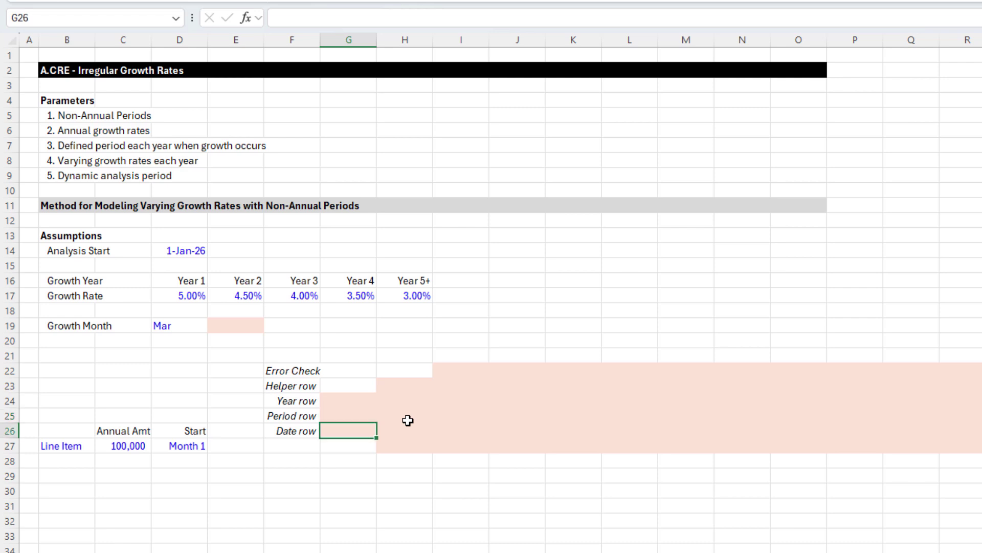
pyautogui.press('Down')
pyautogui.press('Right')
pyautogui.press('Right')
pyautogui.press('Left')
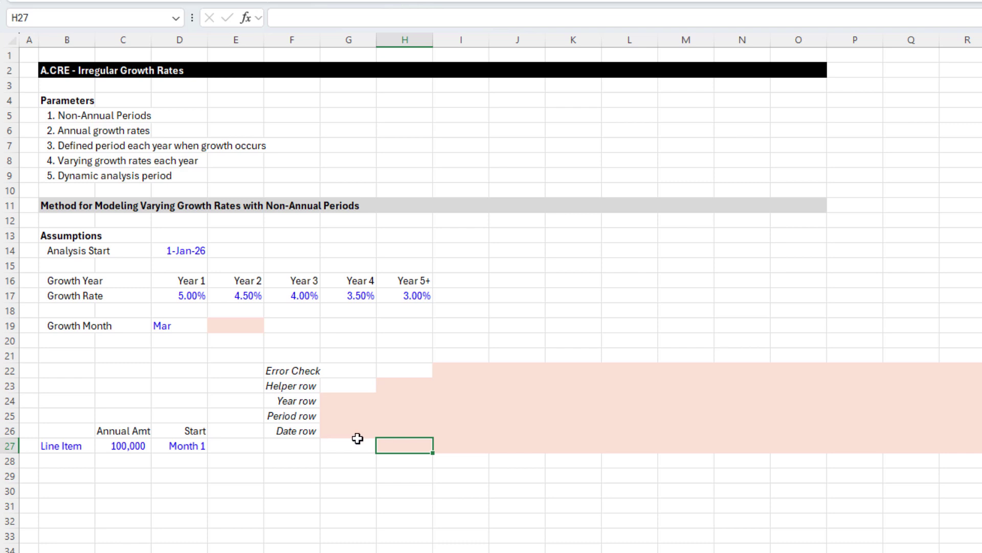
pyautogui.click(81, 445)
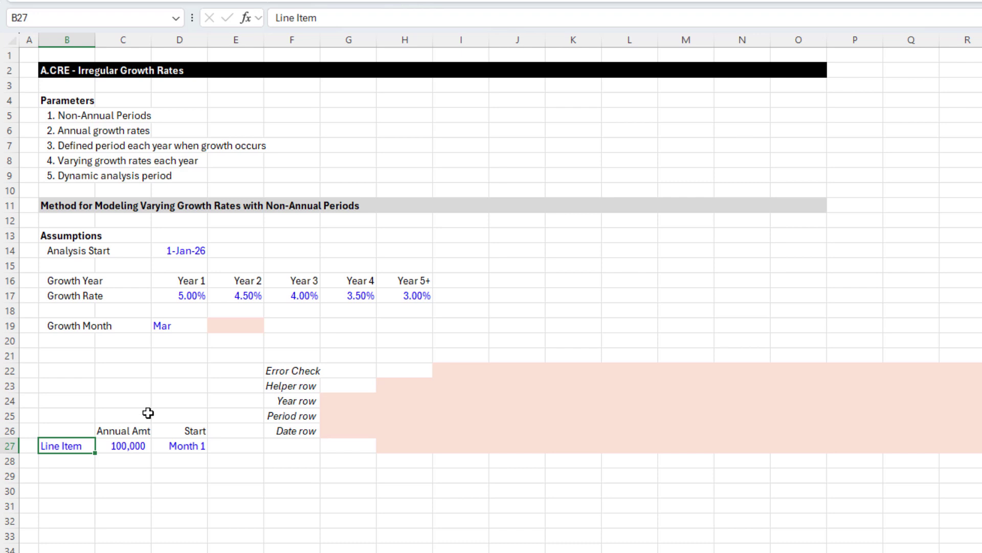
# - Examine the growth month choices in D19, the blank cell E19 and the month list in the Data Validation section
pyautogui.click(234, 324)
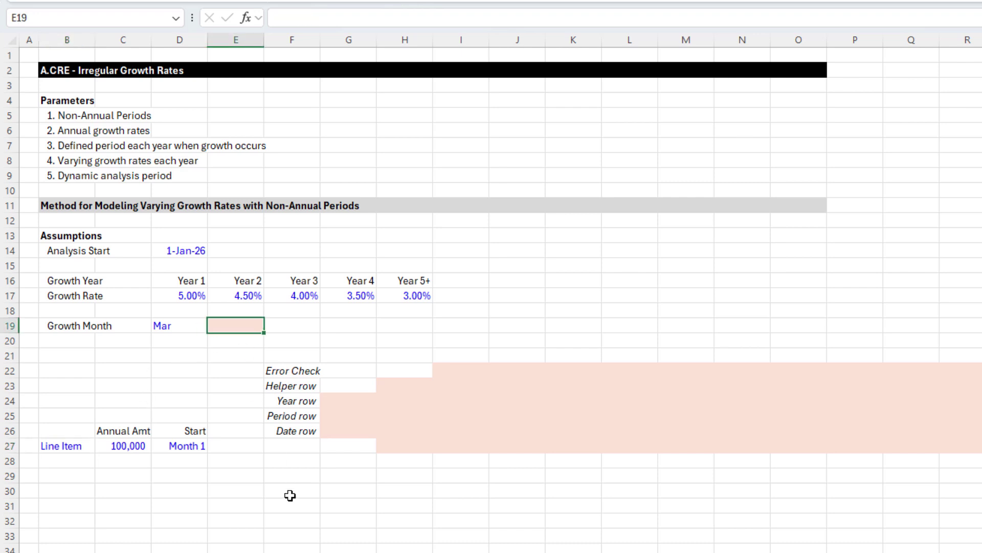
pyautogui.click(188, 323)
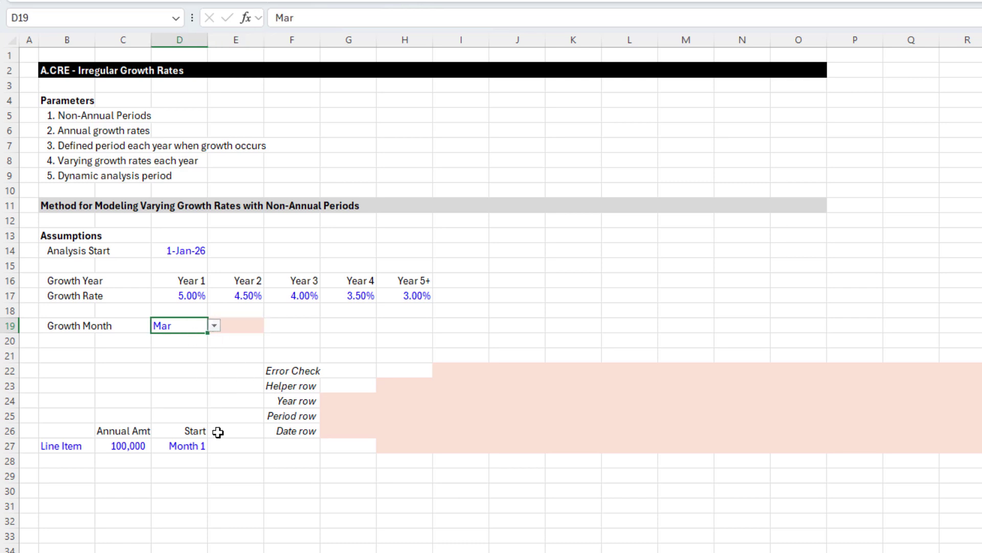
pyautogui.click(239, 327)
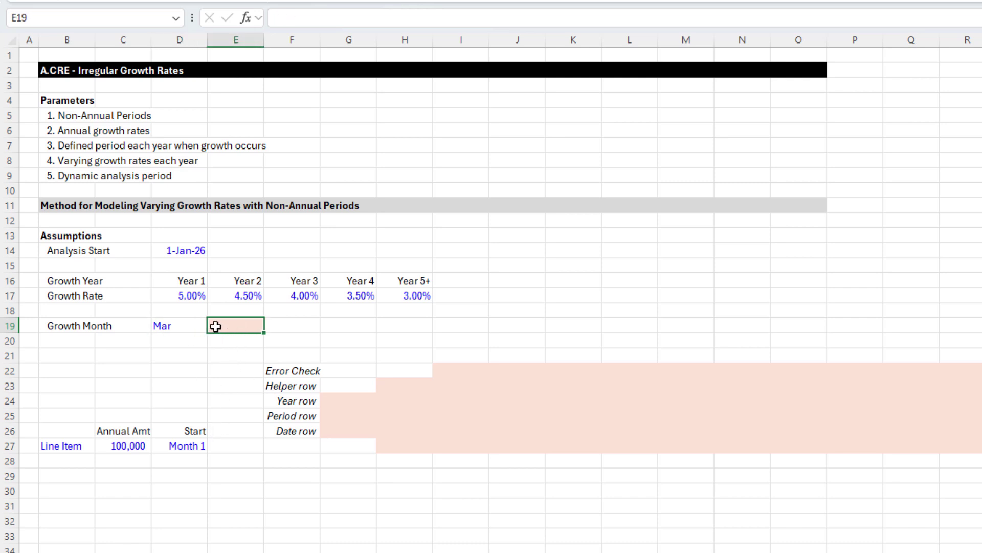
pyautogui.click(292, 387)
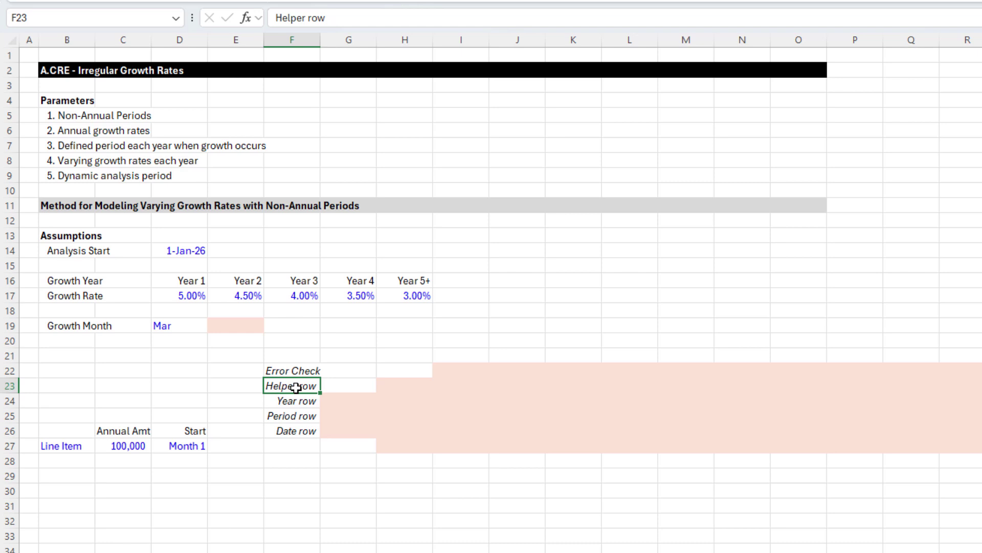
pyautogui.click(236, 323)
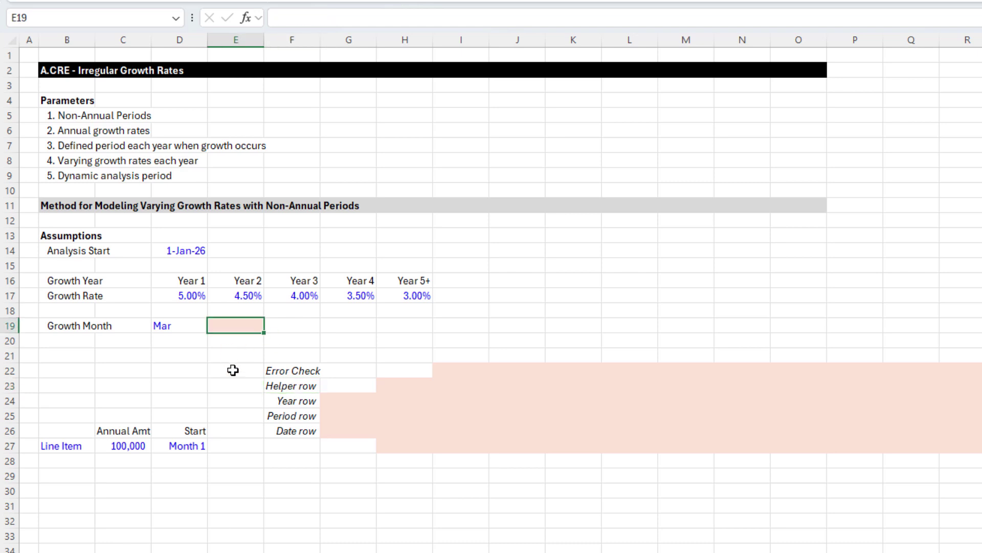
pyautogui.click(181, 324)
pyautogui.click(249, 322)
pyautogui.click(196, 328)
pyautogui.click(215, 326)
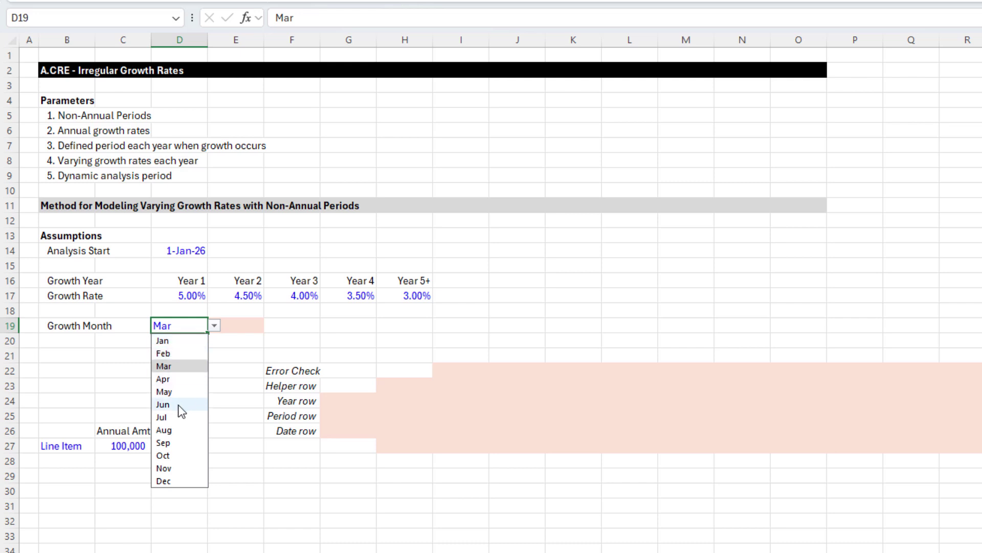
pyautogui.click(234, 335)
pyautogui.click(235, 330)
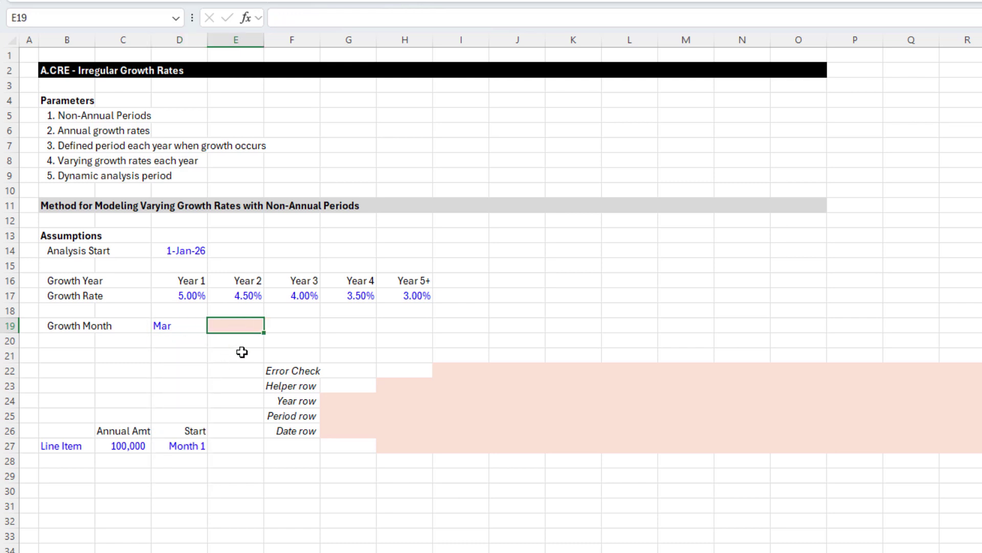
pyautogui.scroll(-9, 189, 338)
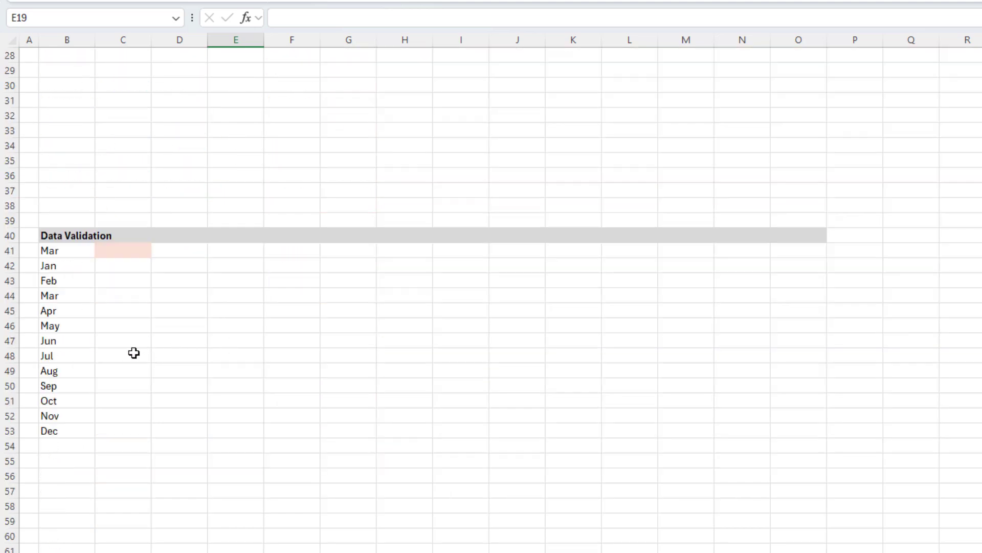
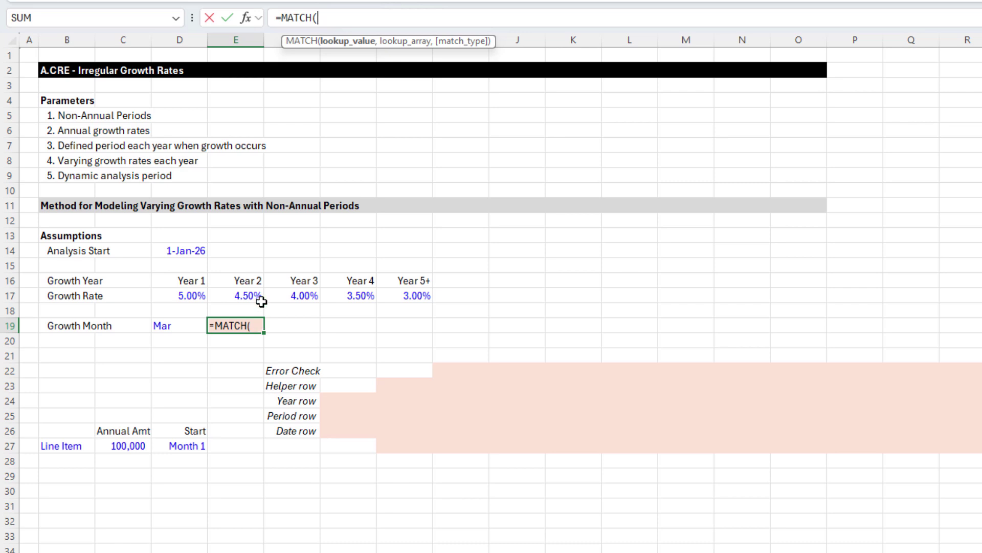
# - Enter =MATCH(D19,B42:B53,0) in E19 to convert the selected growth month into its month number
pyautogui.click(175, 321)
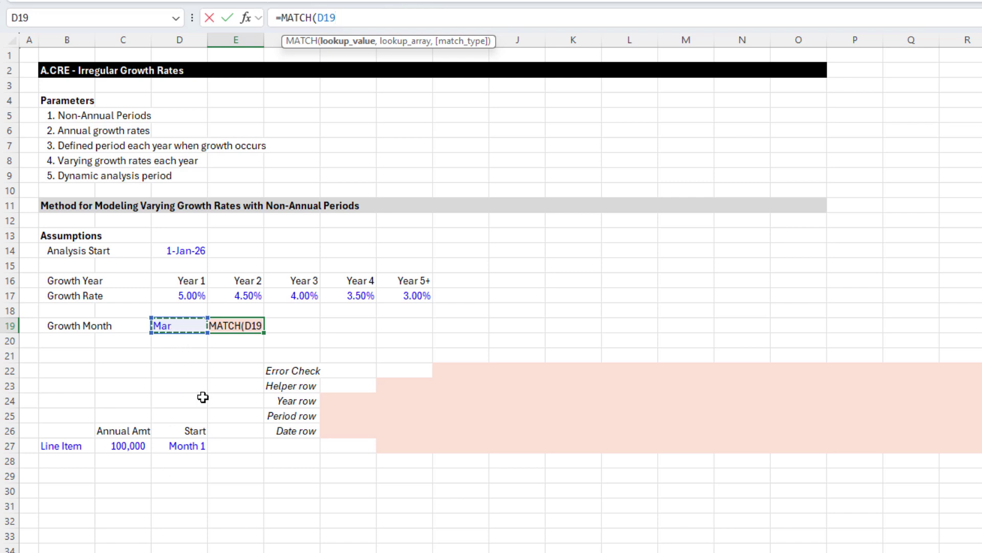
pyautogui.write(',')
pyautogui.scroll(-9, 239, 342)
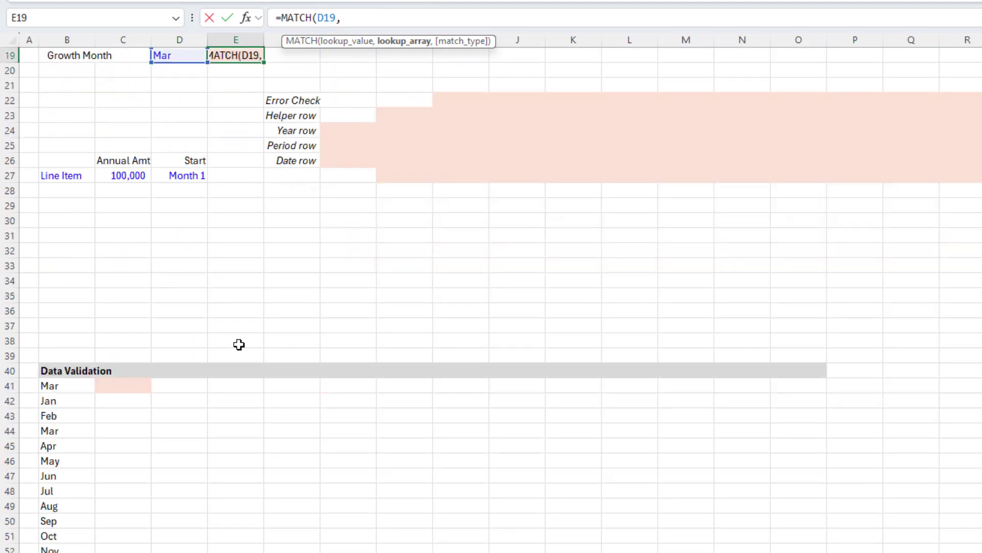
pyautogui.moveTo(79, 270); pyautogui.dragTo(72, 430)
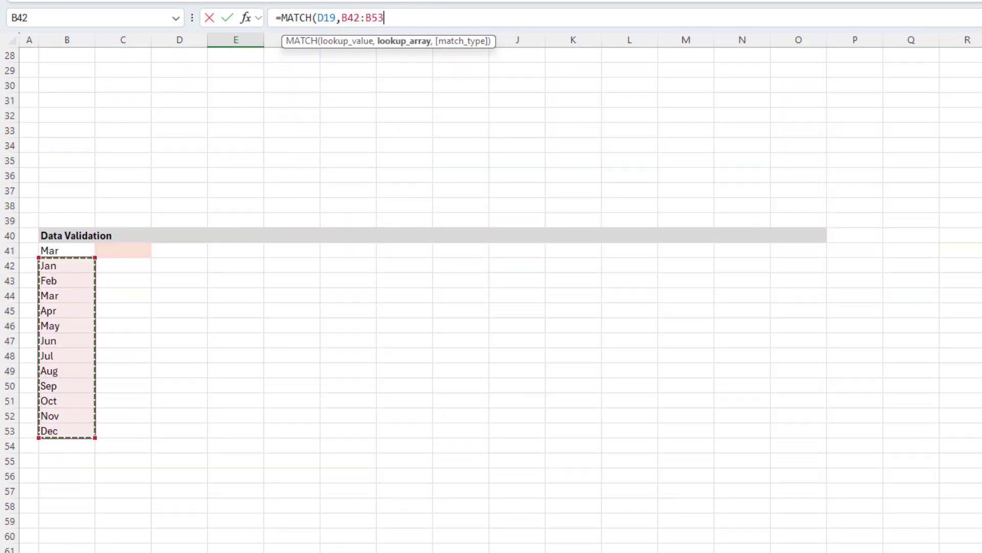
pyautogui.write(',')
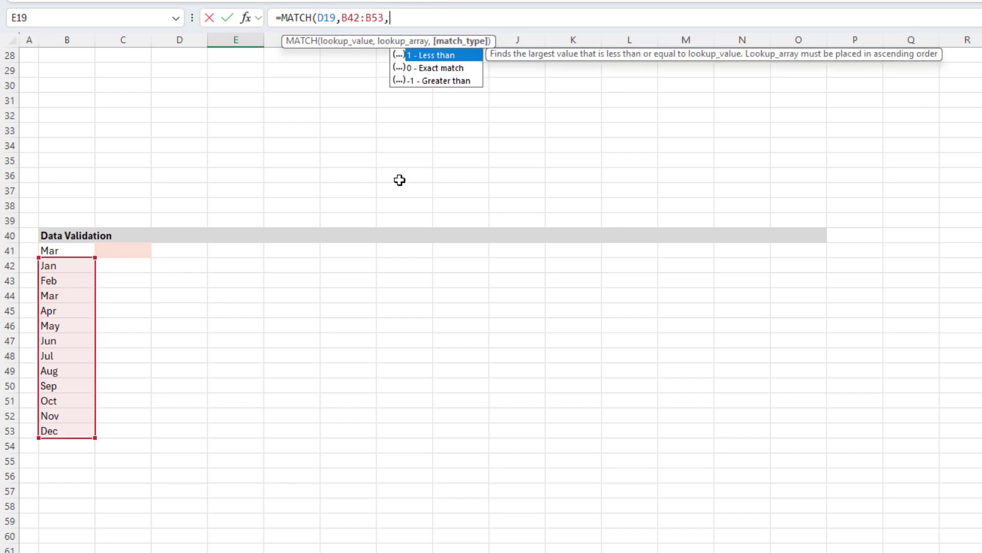
pyautogui.scroll(9, 233, 331)
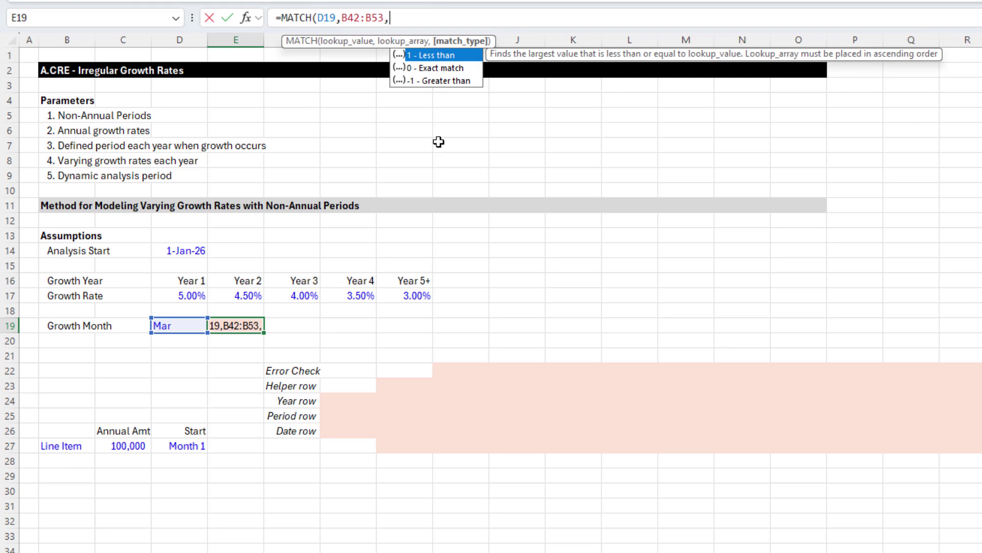
pyautogui.write('0')
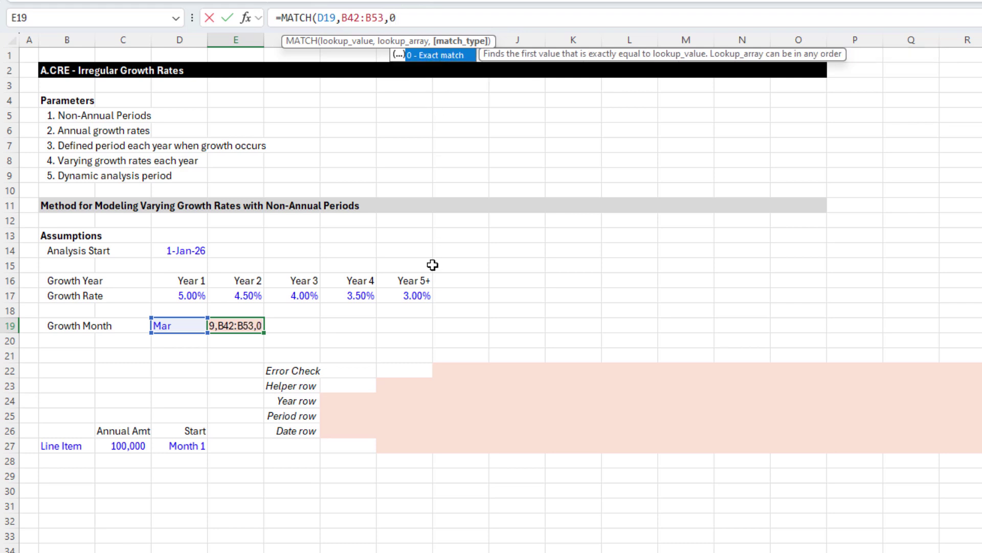
pyautogui.write(')')
pyautogui.press('Return')
pyautogui.press('Up')
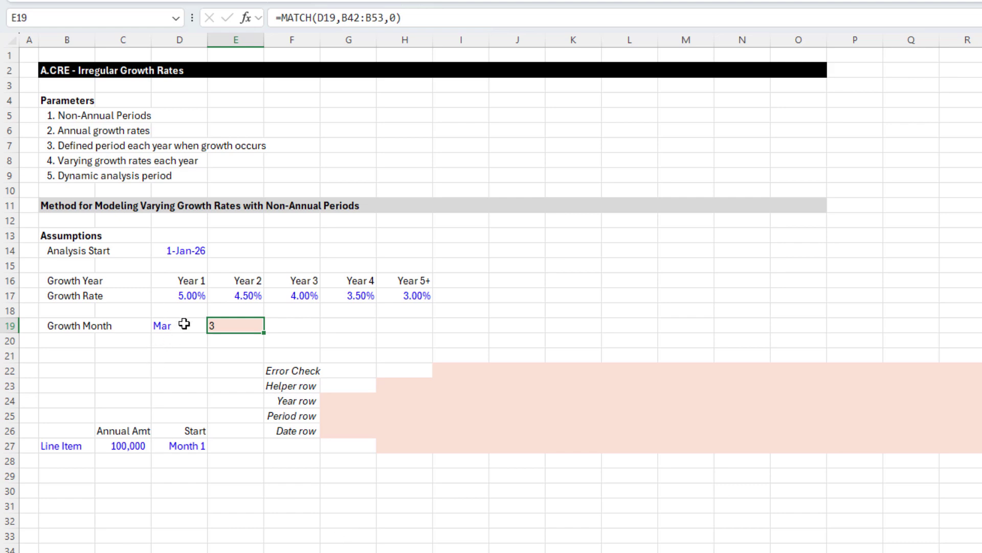
# - Check the cell references of the MATCH formula in E19 against the growth month and the Data Validation month list
pyautogui.press('F2')
pyautogui.scroll(-7, 179, 377)
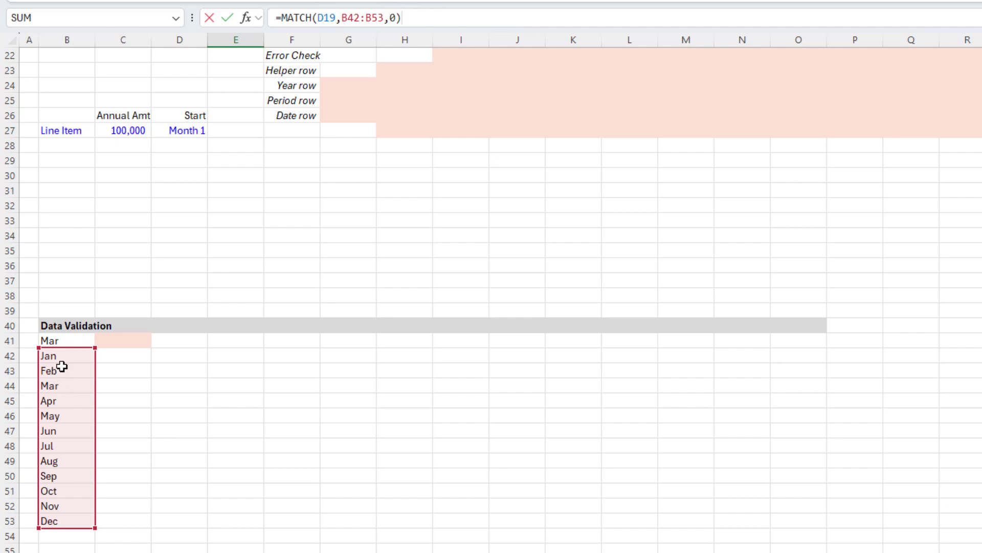
pyautogui.scroll(7, 207, 346)
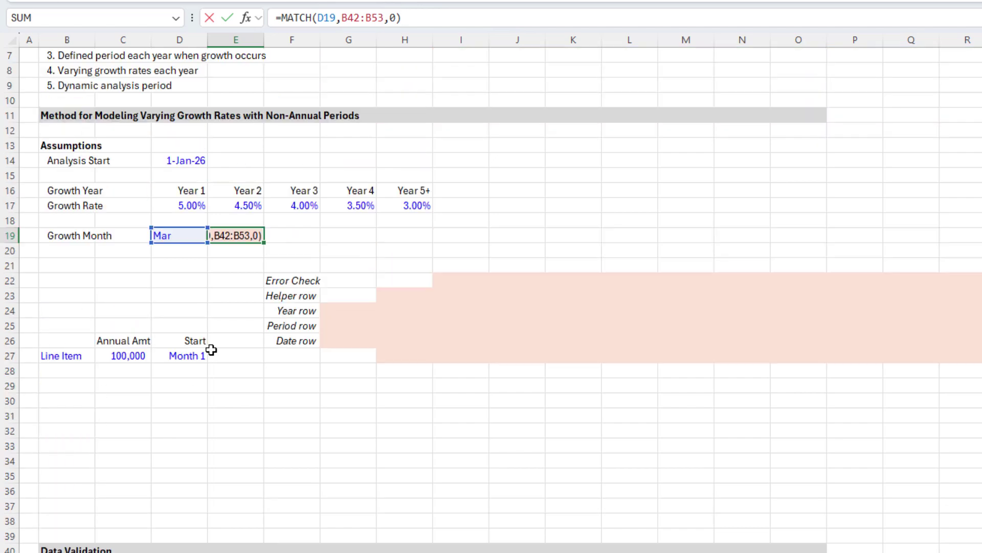
pyautogui.hotkey('ctrl', 'Return')
# - Set the growth month in D19 to Jan to test the month number formula
pyautogui.click(200, 324)
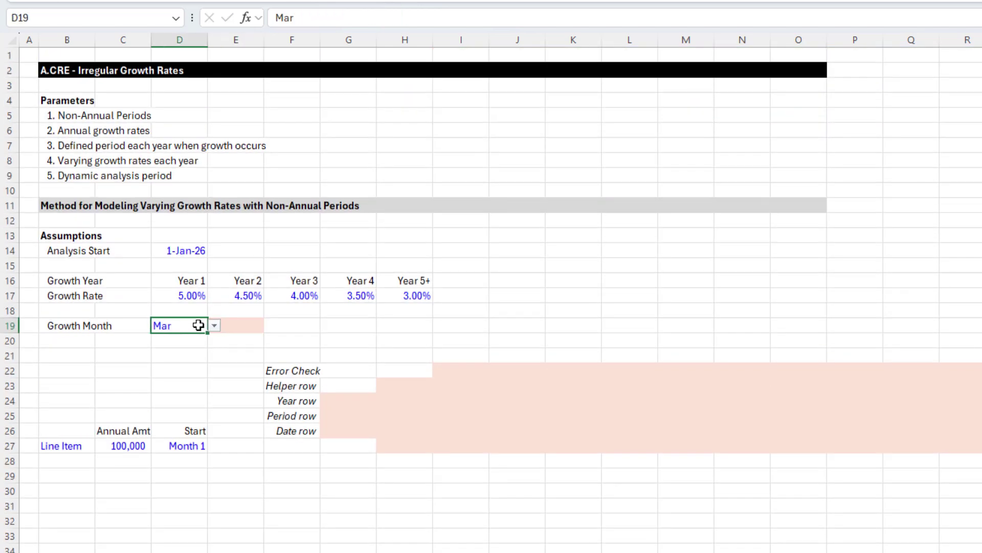
pyautogui.click(213, 327)
pyautogui.click(197, 339)
pyautogui.click(224, 360)
# - Set the growth month in D19 to Apr to test the month number formula
pyautogui.click(202, 325)
pyautogui.click(214, 326)
pyautogui.click(197, 379)
pyautogui.click(221, 376)
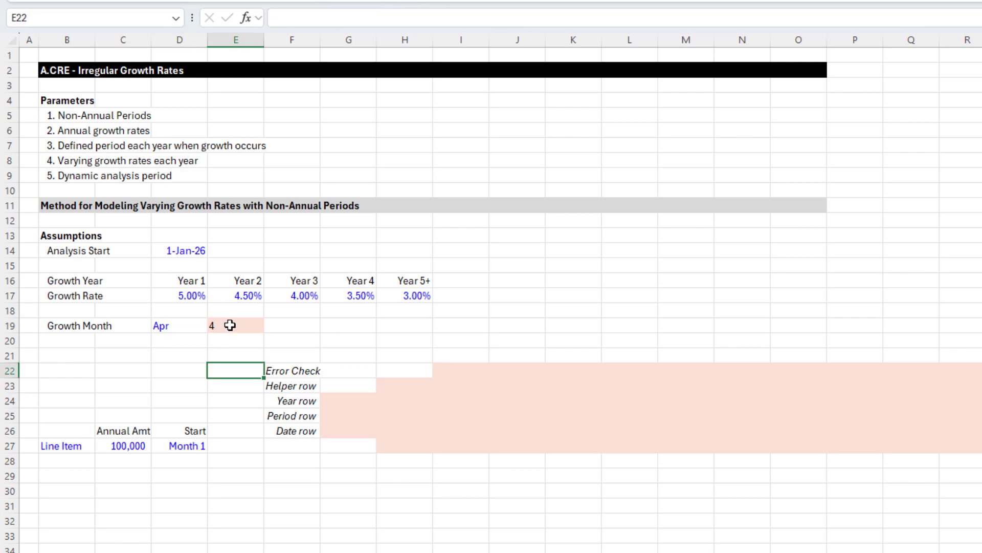
# - Set the growth month in D19 to Jul to test the month number formula
pyautogui.click(228, 325)
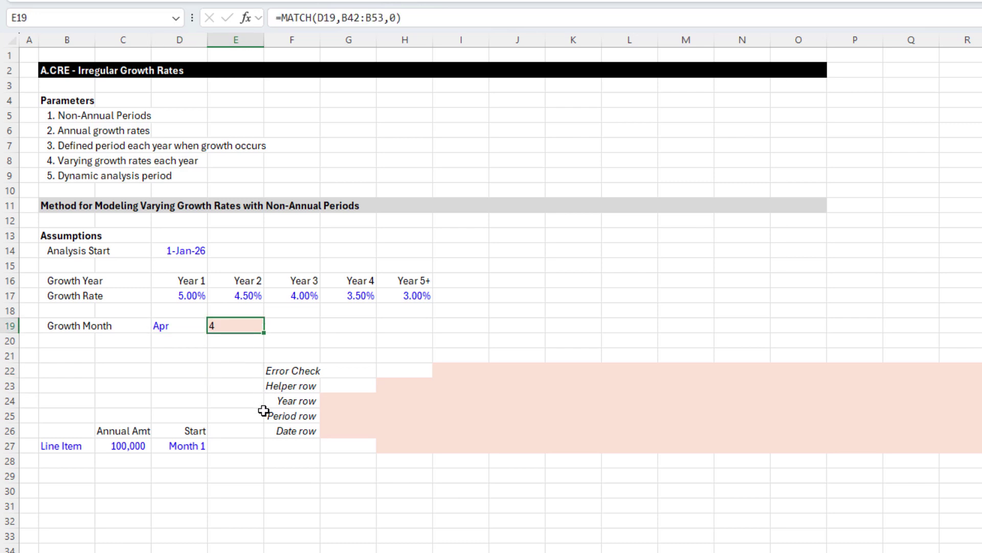
pyautogui.click(180, 326)
pyautogui.click(214, 326)
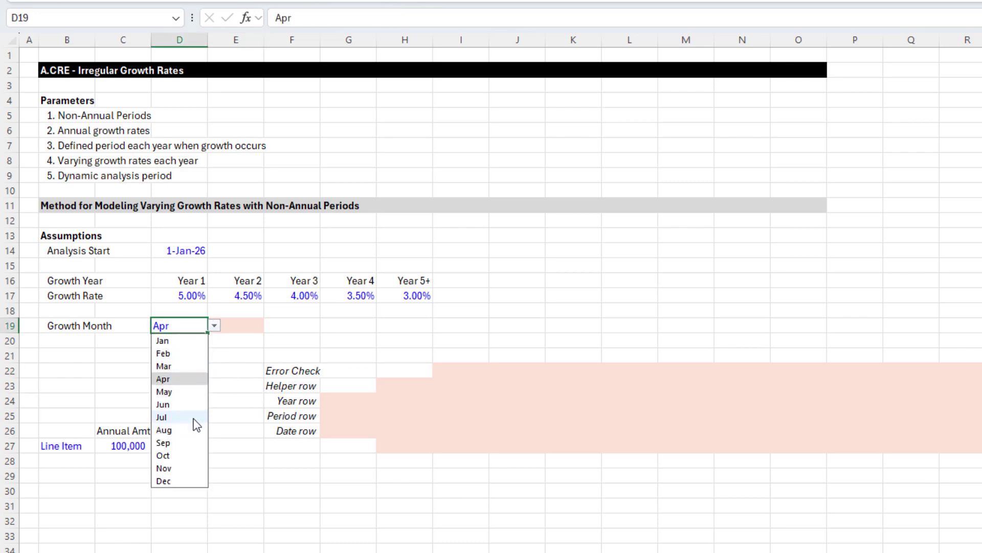
pyautogui.click(195, 417)
pyautogui.click(200, 400)
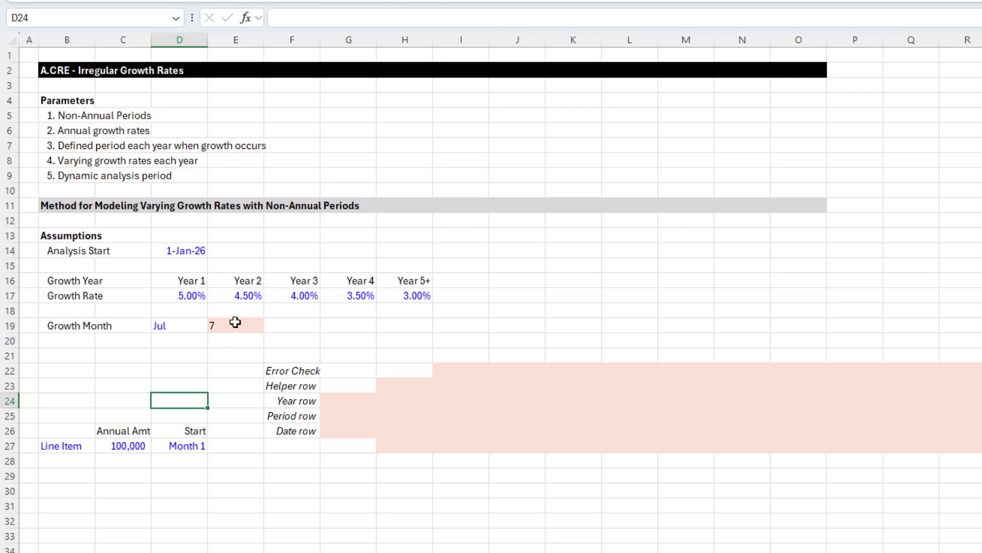
# - Enter 0 in G25 as the starting month of the period row
pyautogui.click(359, 402)
pyautogui.click(368, 419)
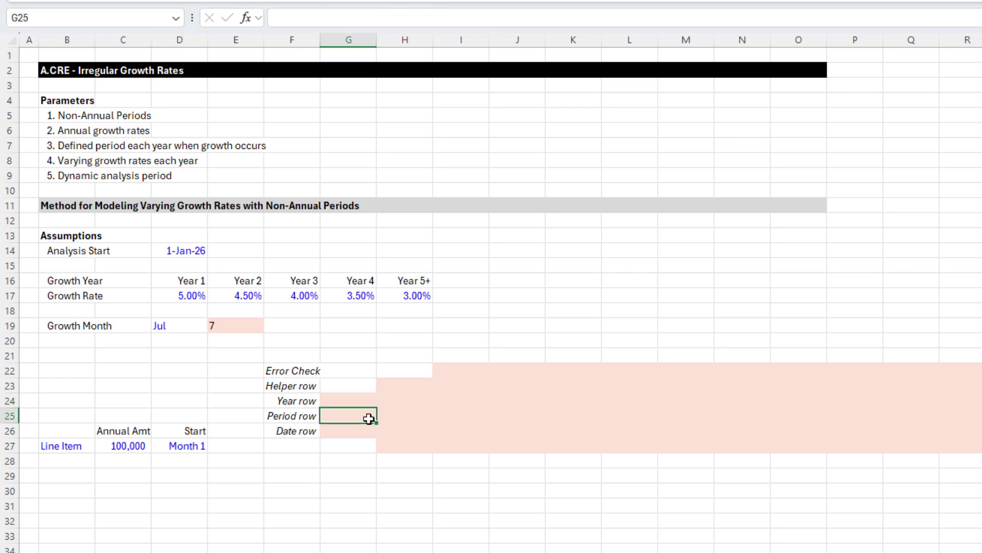
pyautogui.write('0')
pyautogui.hotkey('ctrl', 'Return')
# - Enter =ROUNDUP(G25/12,0) in G24 to derive the year from the period row
pyautogui.click(348, 400)
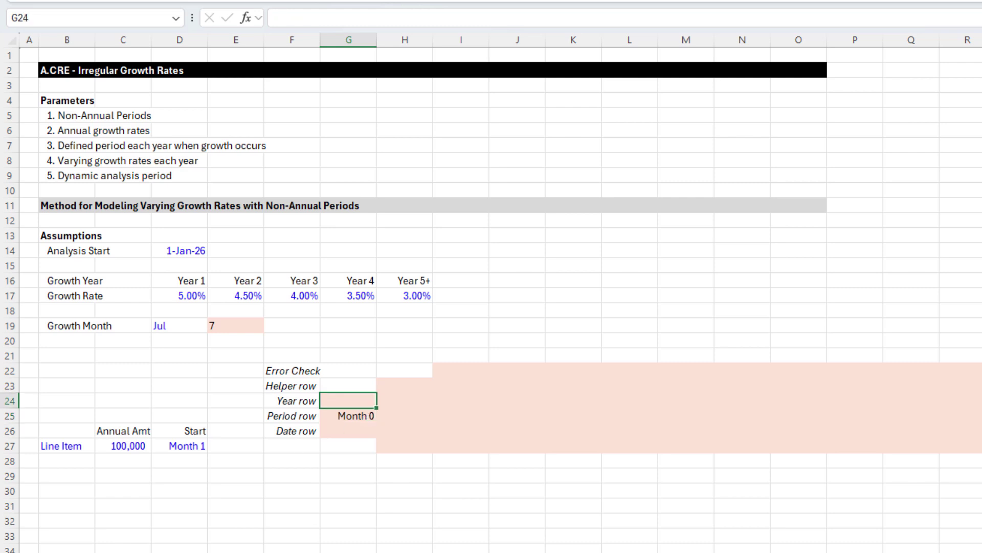
pyautogui.write('=roundu')
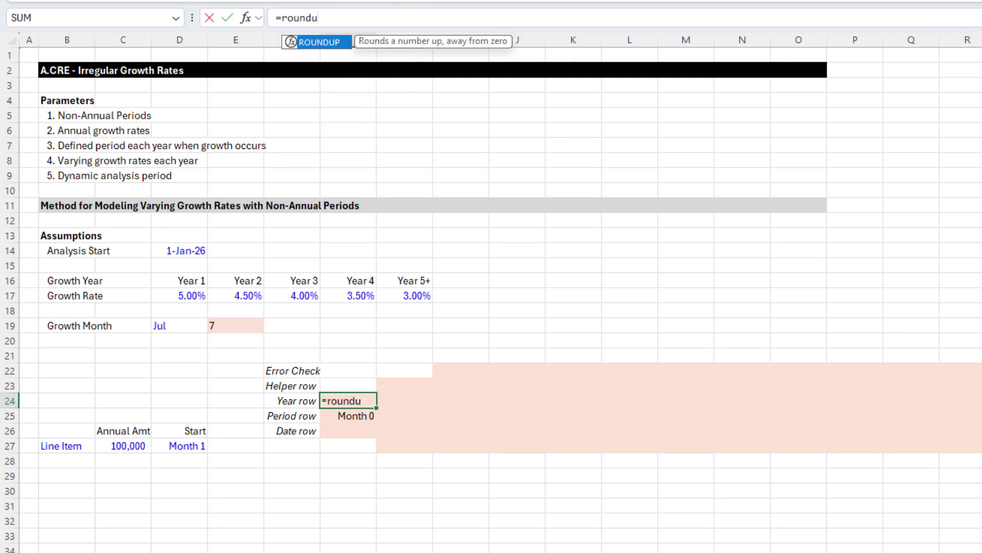
pyautogui.press('Tab')
pyautogui.press('Down')
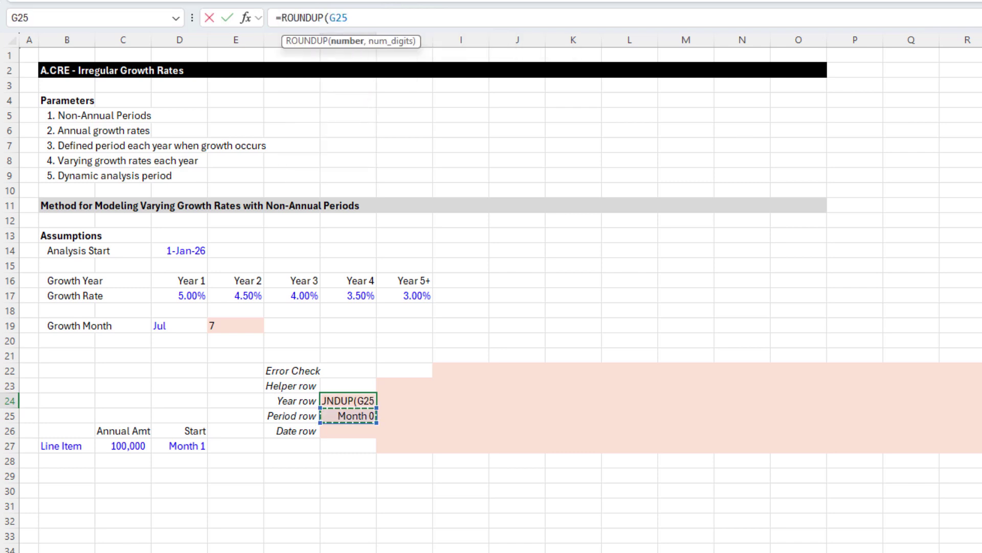
pyautogui.write('/12,')
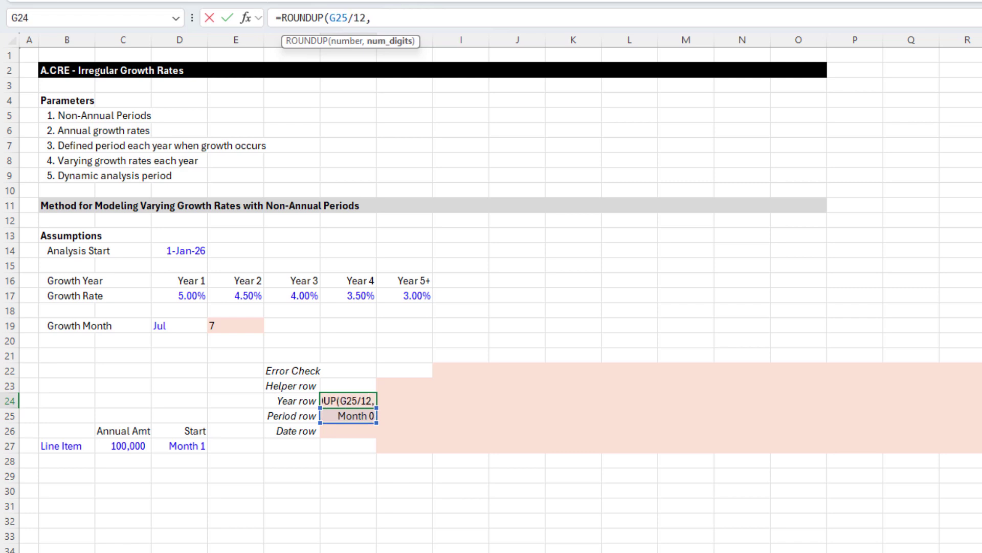
pyautogui.write('0)')
pyautogui.press('Return')
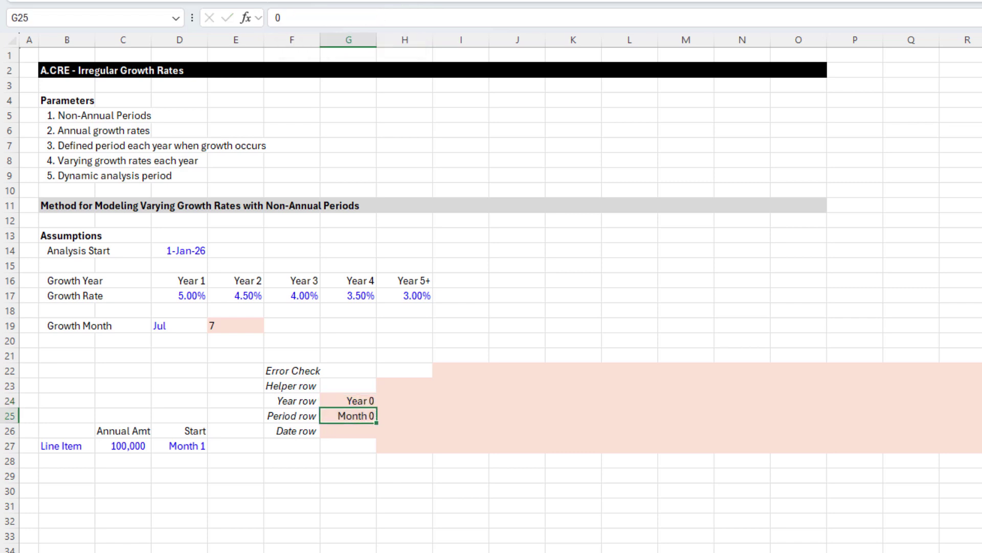
# - Enter =G25+1 in H25 so the period row counts up by one month
pyautogui.press('Up')
pyautogui.press('Down')
pyautogui.press('Right')
pyautogui.write('=')
pyautogui.press('Left')
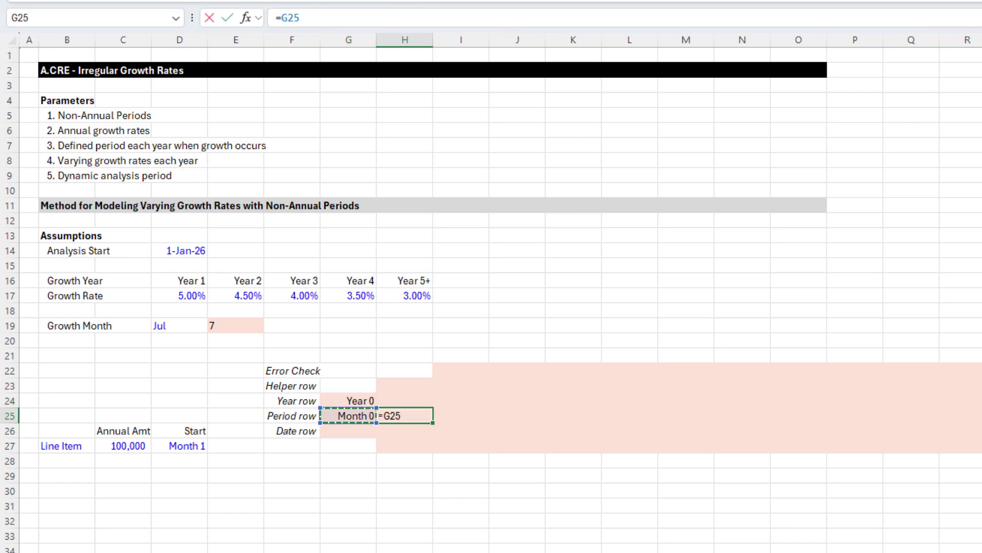
pyautogui.write('+1')
pyautogui.press('Return')
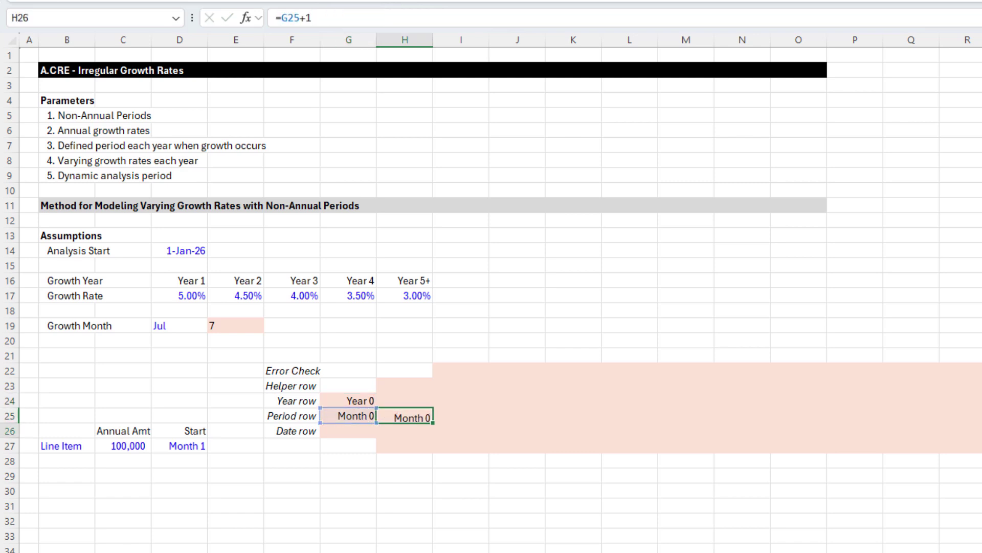
pyautogui.press('Up')
# - Copy the ROUNDUP year formula from G24 into H24 and check its cell reference
pyautogui.click(348, 400)
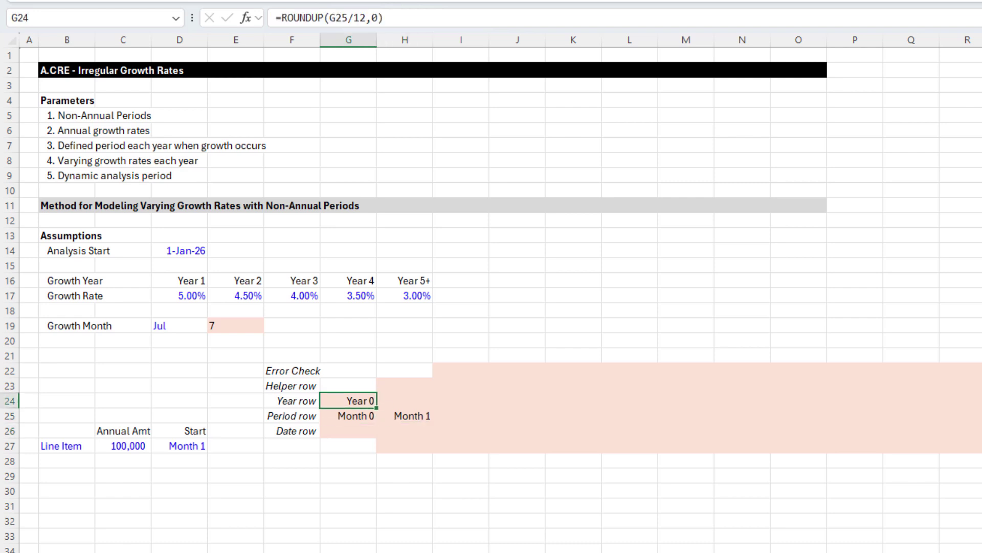
pyautogui.hotkey('ctrl', 'c')
pyautogui.press('Right')
pyautogui.hotkey('ctrl', 'v')
pyautogui.press('Escape')
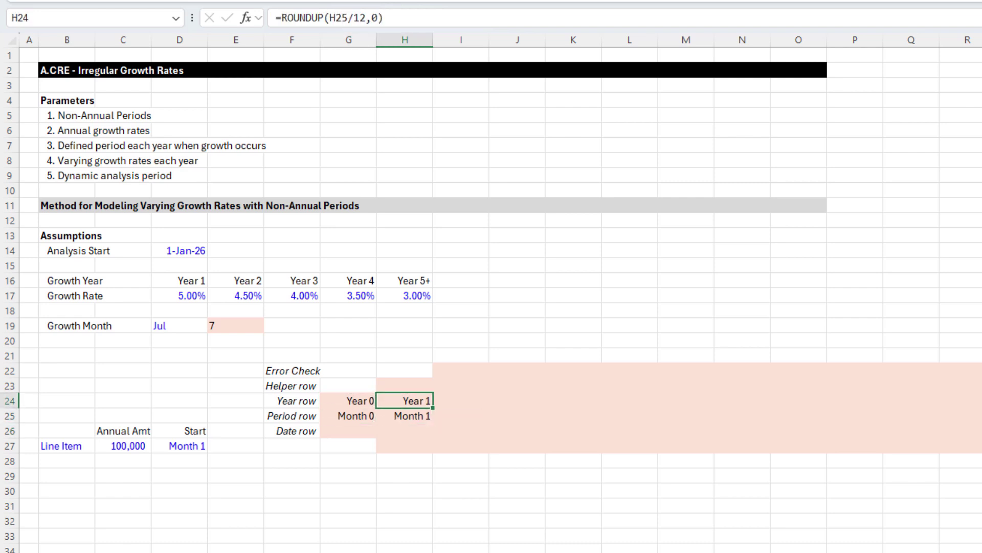
pyautogui.press('F2')
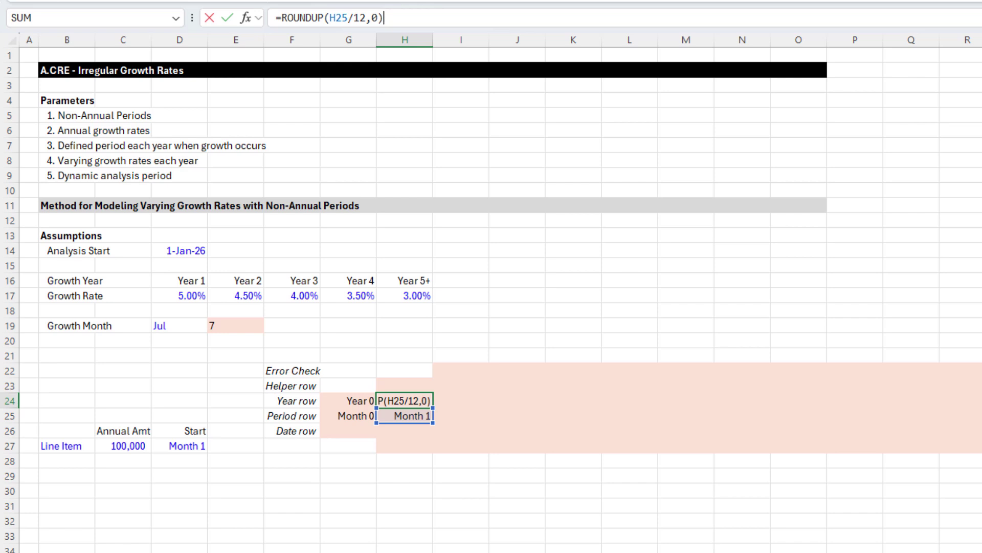
pyautogui.press('Escape')
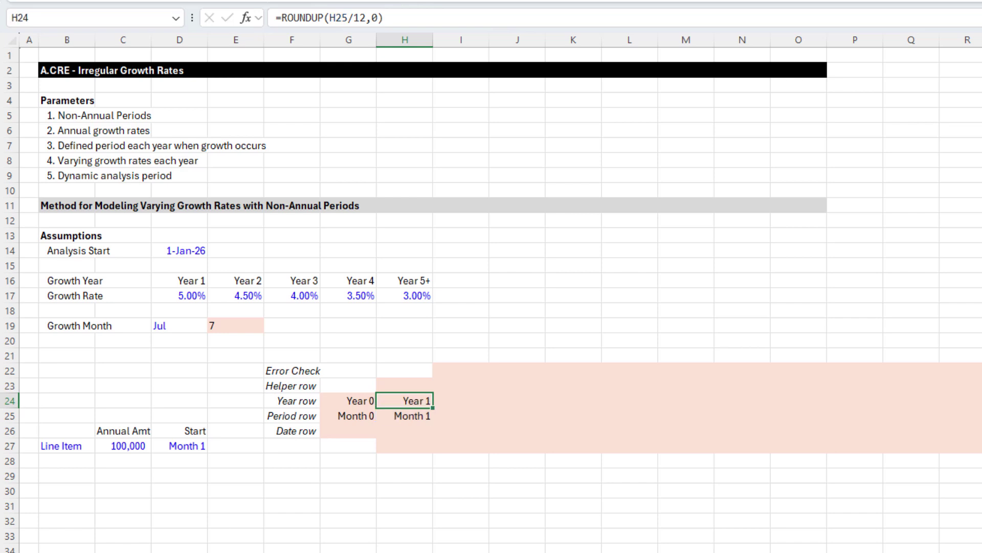
# - Copy the year and period formulas in H24:H25 across the shaded timeline through column DW
pyautogui.hotkey('shift', 'Down')
pyautogui.hotkey('ctrl', 'c')
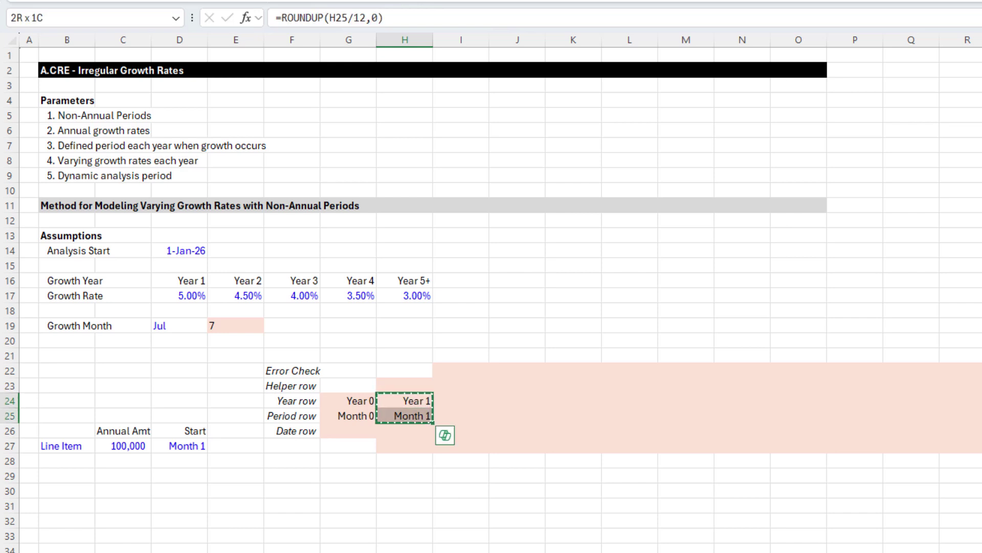
pyautogui.hotkey('shift', 'Right')
pyautogui.hotkey('shift', 'Right')
pyautogui.hotkey('shift', 'Right')
pyautogui.hotkey('shift', 'Right')
pyautogui.hotkey('shift', 'Right')
pyautogui.hotkey('shift', 'Right')
pyautogui.hotkey('shift', 'Right')
pyautogui.hotkey('shift', 'Right')
pyautogui.hotkey('shift', 'Right')
pyautogui.hotkey('shift', 'Right')
pyautogui.hotkey('shift', 'Right')
pyautogui.hotkey('shift', 'Right')
pyautogui.hotkey('shift', 'Right')
pyautogui.hotkey('shift', 'Right')
pyautogui.hotkey('shift', 'Right')
pyautogui.hotkey('shift', 'Right')
pyautogui.hotkey('shift', 'Right')
pyautogui.hotkey('shift', 'Right')
pyautogui.hotkey('shift', 'Right')
pyautogui.hotkey('shift', 'Right')
pyautogui.hotkey('shift', 'Right')
pyautogui.hotkey('shift', 'Right')
pyautogui.hotkey('shift', 'Right')
pyautogui.hotkey('shift', 'Right')
pyautogui.hotkey('shift', 'Right')
pyautogui.hotkey('shift', 'Right')
pyautogui.hotkey('shift', 'Right')
pyautogui.hotkey('shift', 'Right')
pyautogui.hotkey('shift', 'Right')
pyautogui.hotkey('shift', 'Right')
pyautogui.hotkey('shift', 'Right')
pyautogui.hotkey('shift', 'Right')
pyautogui.hotkey('shift', 'Right')
pyautogui.hotkey('shift', 'Right')
pyautogui.hotkey('shift', 'Right')
pyautogui.hotkey('shift', 'Right')
pyautogui.hotkey('shift', 'Right')
pyautogui.hotkey('shift', 'Right')
pyautogui.hotkey('shift', 'Right')
pyautogui.hotkey('shift', 'Right')
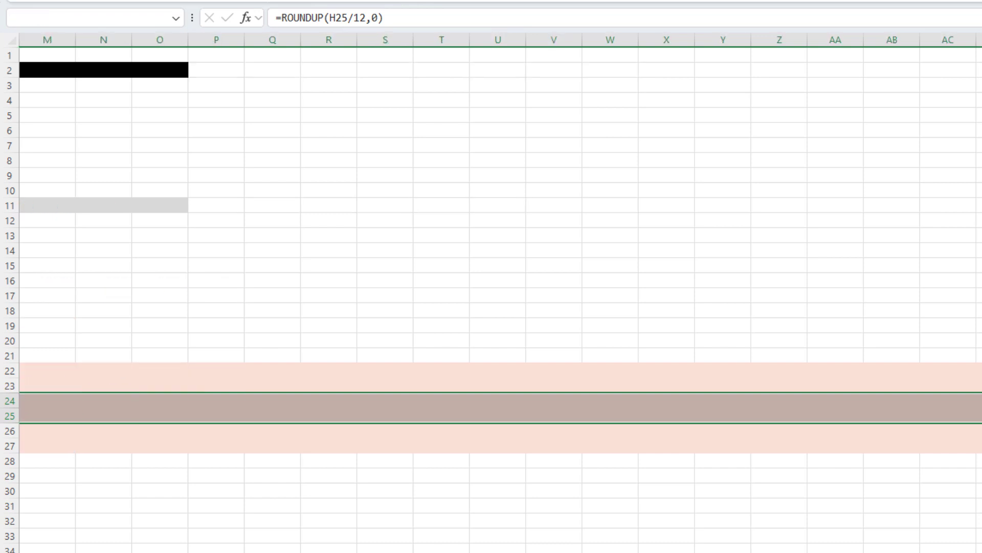
pyautogui.hotkey('shift', 'Right')
pyautogui.hotkey('shift', 'Right')
pyautogui.hotkey('shift', 'Right')
pyautogui.hotkey('shift', 'Right')
pyautogui.hotkey('shift', 'Right')
pyautogui.hotkey('shift', 'Right')
pyautogui.hotkey('shift', 'Right')
pyautogui.hotkey('shift', 'Right')
pyautogui.hotkey('shift', 'Right')
pyautogui.hotkey('shift', 'Right')
pyautogui.hotkey('shift', 'Right')
pyautogui.hotkey('shift', 'Right')
pyautogui.hotkey('shift', 'Right')
pyautogui.hotkey('shift', 'Right')
pyautogui.hotkey('shift', 'Right')
pyautogui.hotkey('shift', 'Right')
pyautogui.hotkey('shift', 'Right')
pyautogui.hotkey('shift', 'Right')
pyautogui.hotkey('shift', 'Right')
pyautogui.hotkey('shift', 'Right')
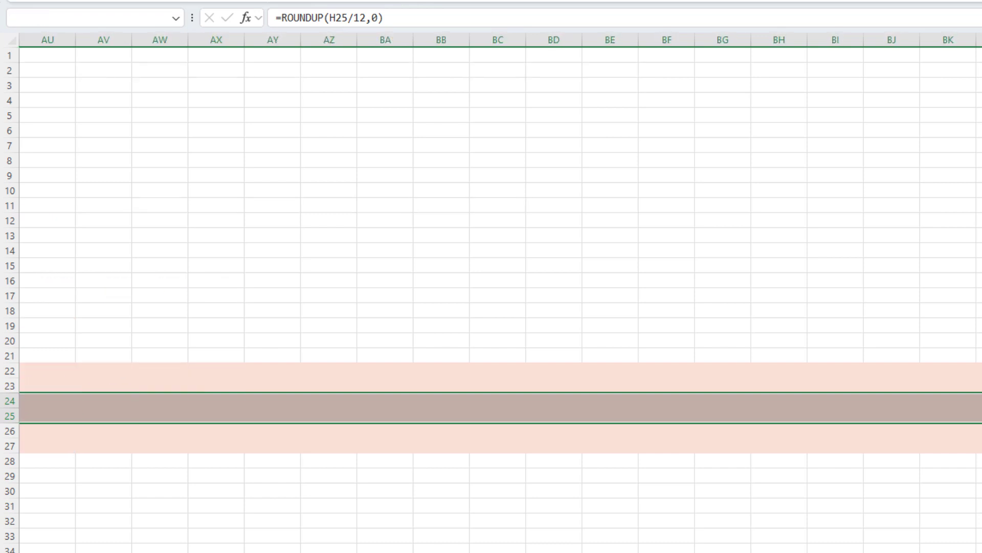
pyautogui.hotkey('shift', 'Right')
pyautogui.hotkey('shift', 'Right')
pyautogui.hotkey('shift', 'Right')
pyautogui.hotkey('shift', 'Right')
pyautogui.hotkey('shift', 'Right')
pyautogui.hotkey('shift', 'Right')
pyautogui.hotkey('shift', 'Right')
pyautogui.hotkey('shift', 'Right')
pyautogui.hotkey('shift', 'Right')
pyautogui.hotkey('shift', 'Right')
pyautogui.hotkey('shift', 'Right')
pyautogui.hotkey('shift', 'Right')
pyautogui.hotkey('shift', 'Right')
pyautogui.hotkey('shift', 'Right')
pyautogui.hotkey('shift', 'Right')
pyautogui.hotkey('shift', 'Right')
pyautogui.hotkey('shift', 'Right')
pyautogui.hotkey('shift', 'Right')
pyautogui.hotkey('shift', 'Right')
pyautogui.hotkey('shift', 'Right')
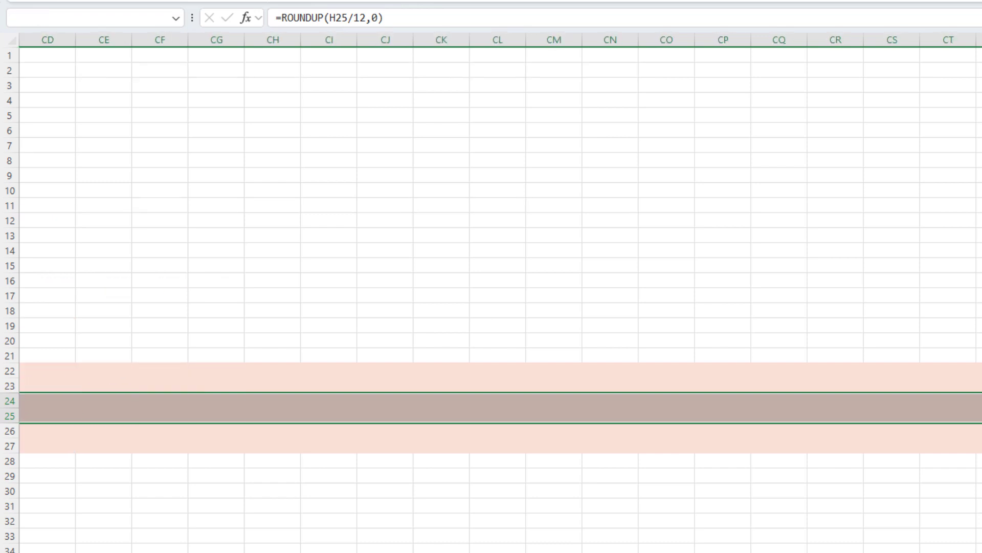
pyautogui.hotkey('shift', 'Right')
pyautogui.hotkey('shift', 'Right')
pyautogui.hotkey('shift', 'Right')
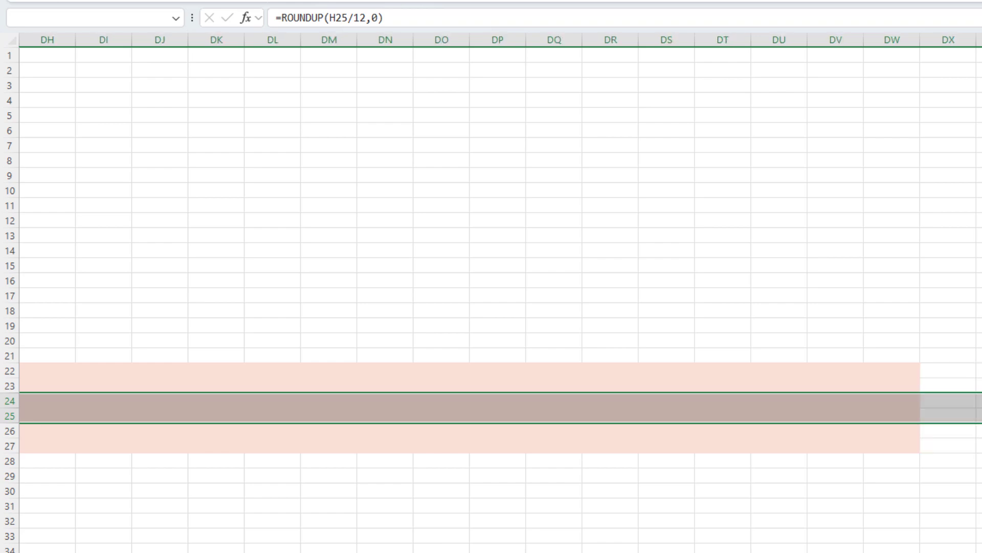
pyautogui.hotkey('shift', 'Left')
pyautogui.hotkey('shift', 'Left')
pyautogui.hotkey('shift', 'Right')
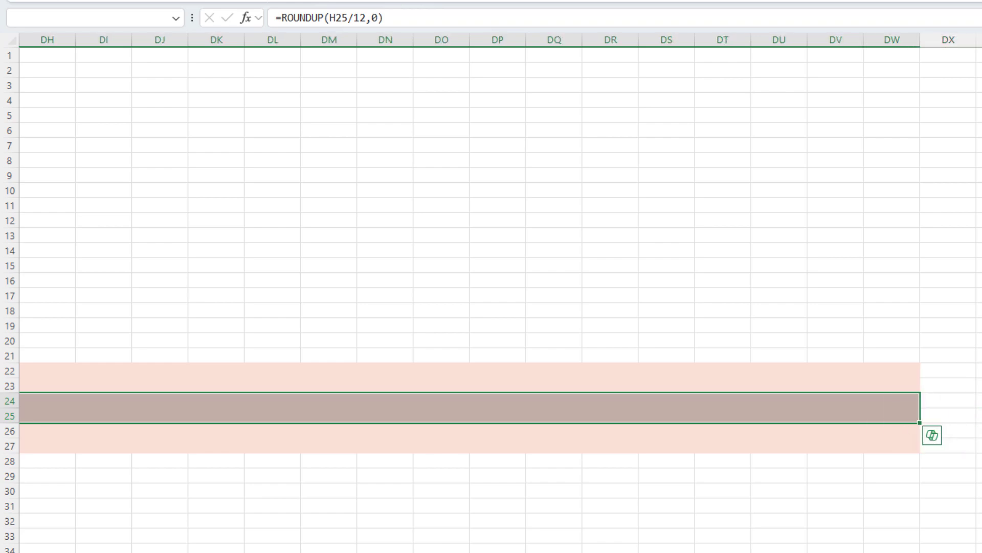
pyautogui.hscroll(-4, 491, 287)
pyautogui.hotkey('ctrl', 'v')
pyautogui.hotkey('ctrl', 'Right')
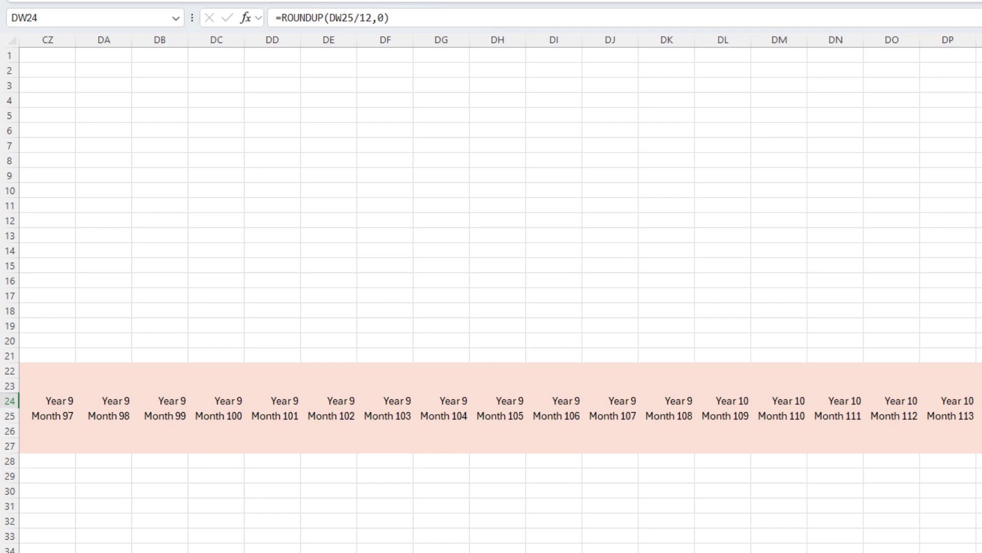
pyautogui.hotkey('ctrl', 'Left')
pyautogui.hotkey('ctrl', 'Left')
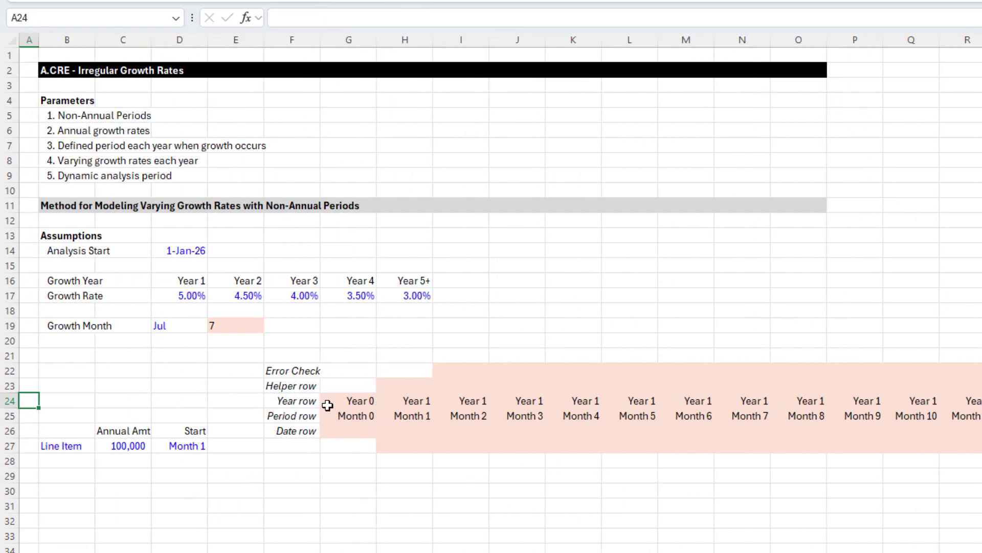
# - Enter =EOMONTH(D14,-1) in G26 to start the date row at the month end before the analysis start
pyautogui.click(338, 431)
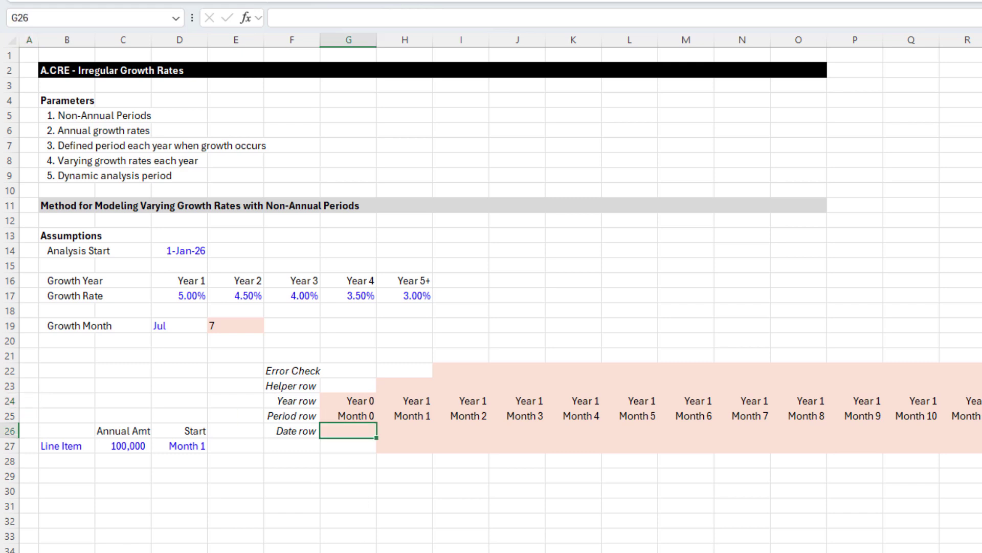
pyautogui.write('=eom')
pyautogui.press('Tab')
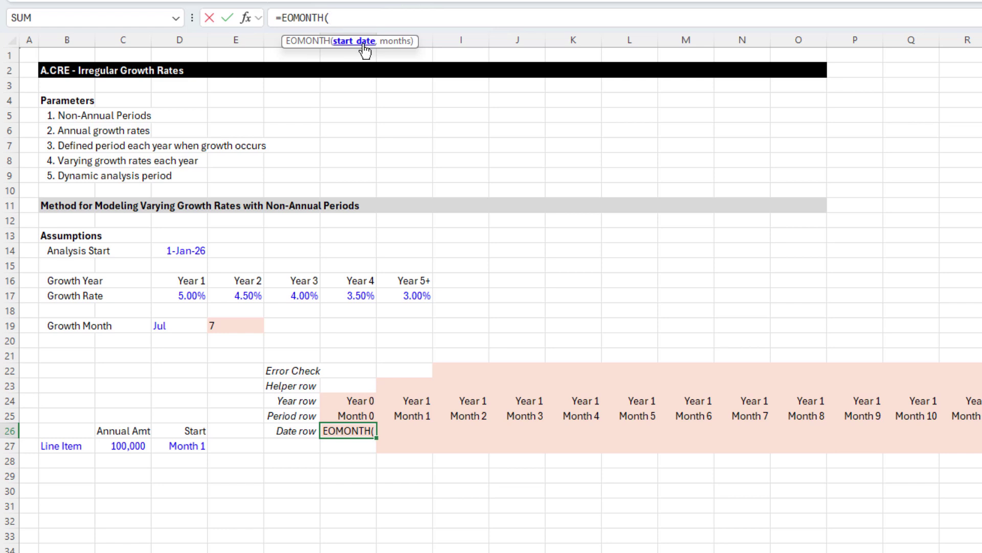
pyautogui.click(179, 250)
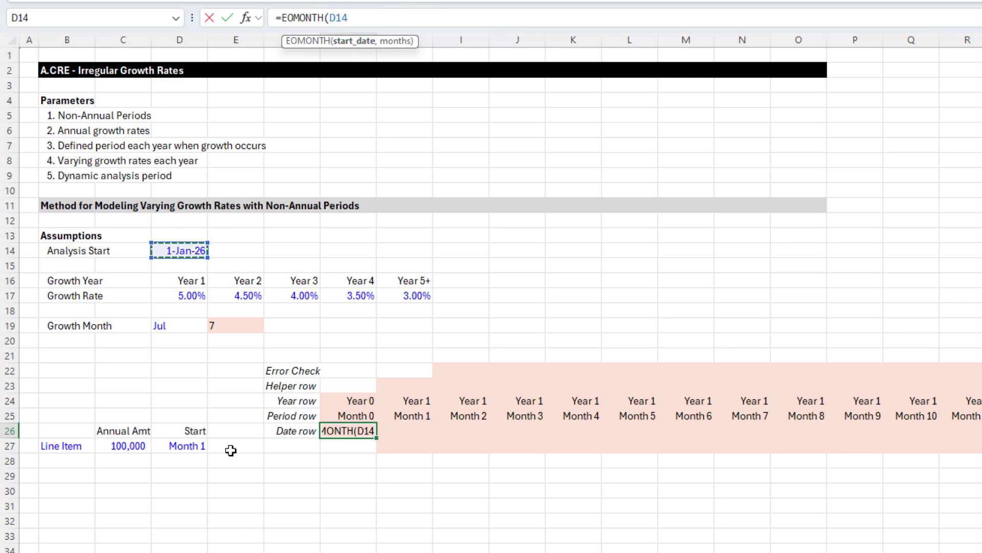
pyautogui.write(',')
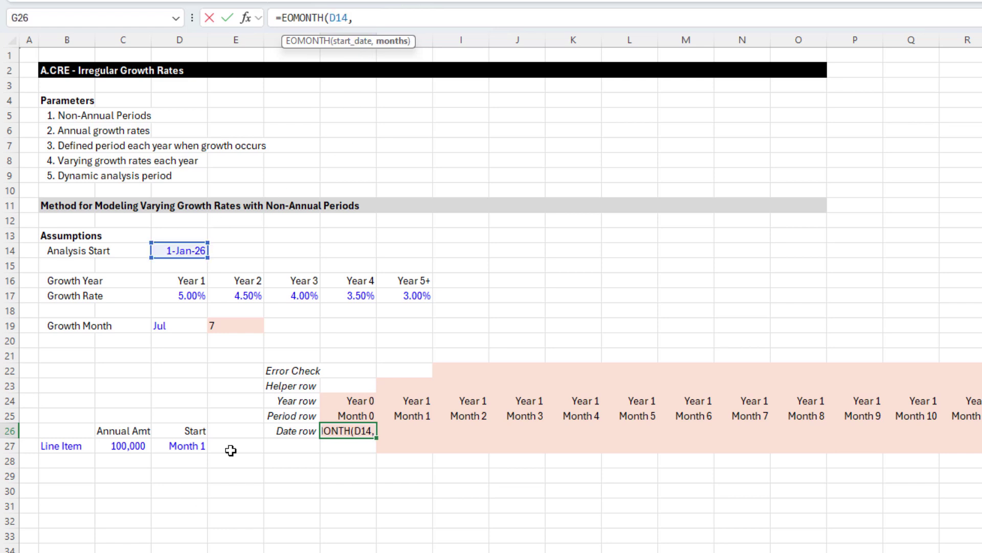
pyautogui.write('-1)')
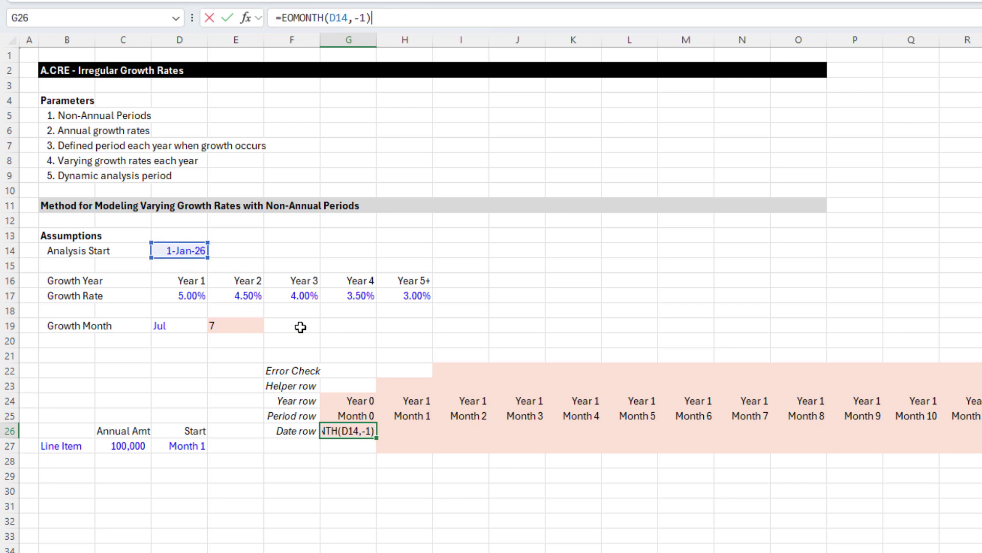
pyautogui.press('Return')
pyautogui.press('Up')
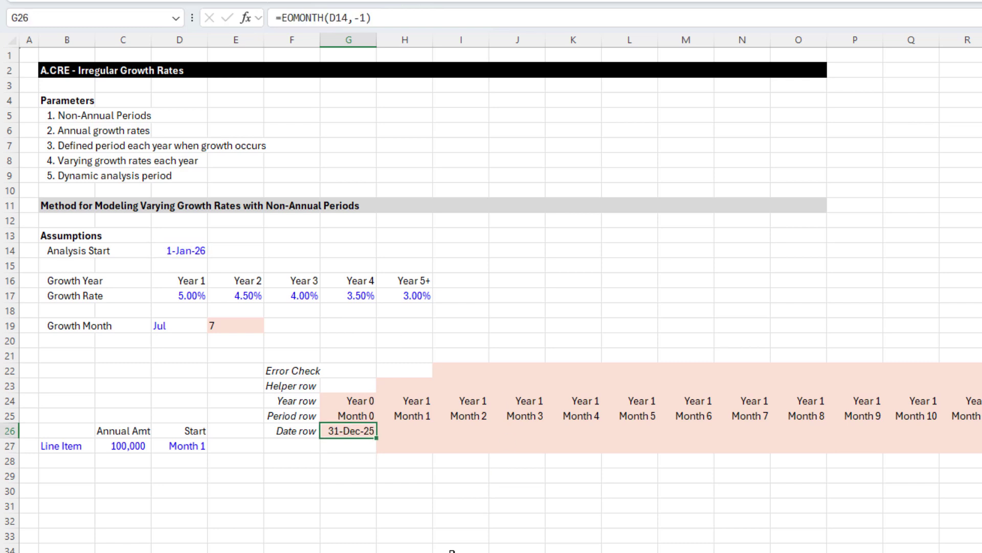
# - Enter =EOMONTH(G26,1) in H26 so the date row advances to the next month end
pyautogui.press('Right')
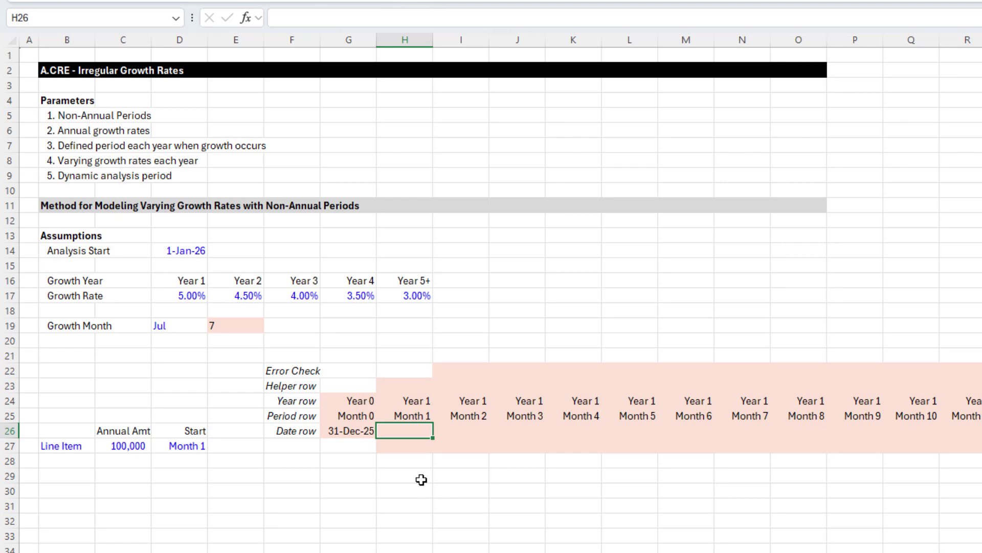
pyautogui.scroll(-2, 440, 454)
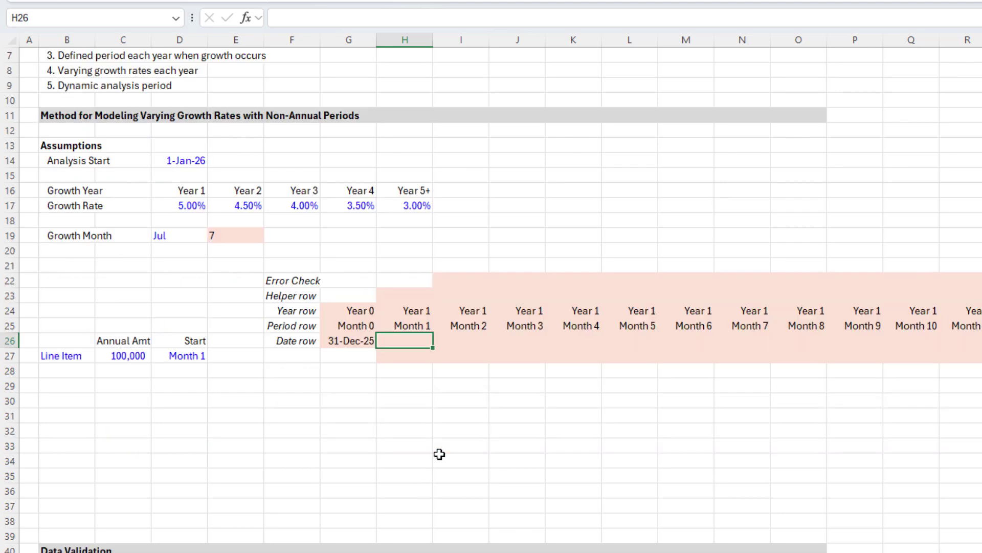
pyautogui.scroll(2, 439, 454)
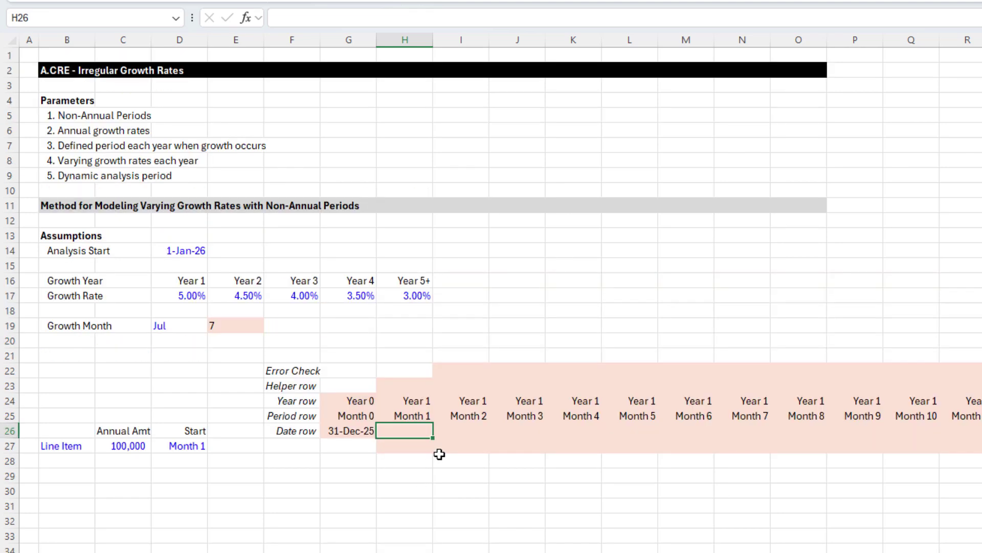
pyautogui.write('=eomo')
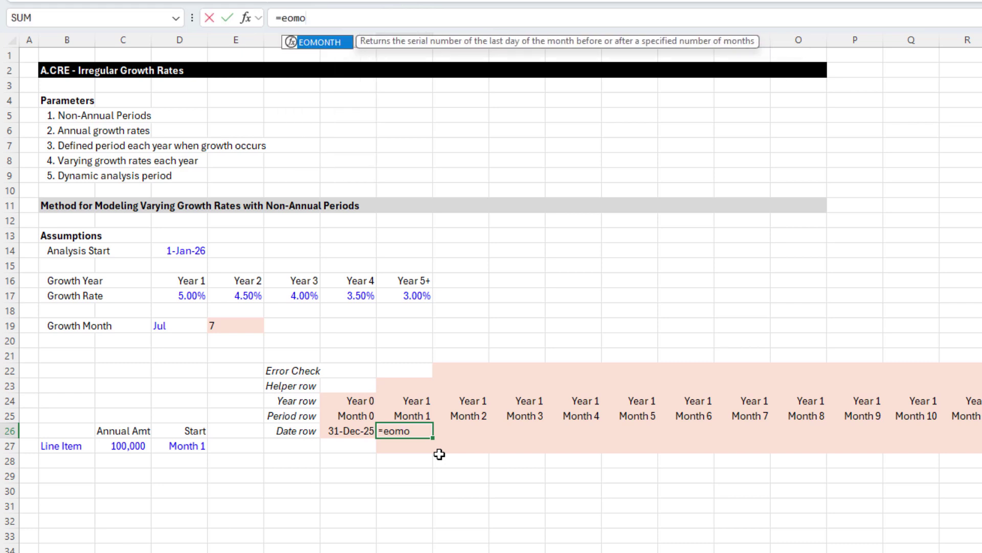
pyautogui.press('Tab')
pyautogui.press('Left')
pyautogui.write(',1')
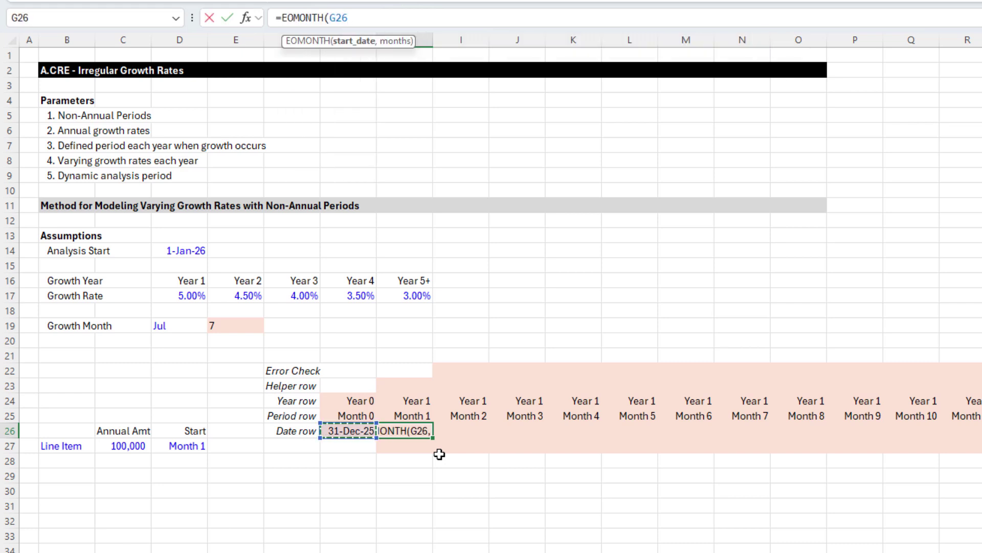
pyautogui.write(')')
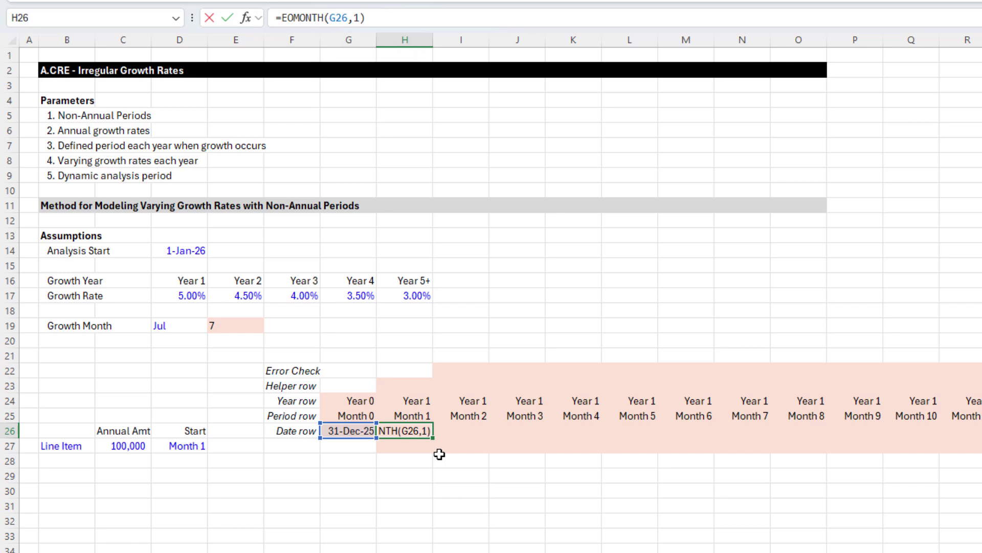
pyautogui.press('Return')
pyautogui.press('Up')
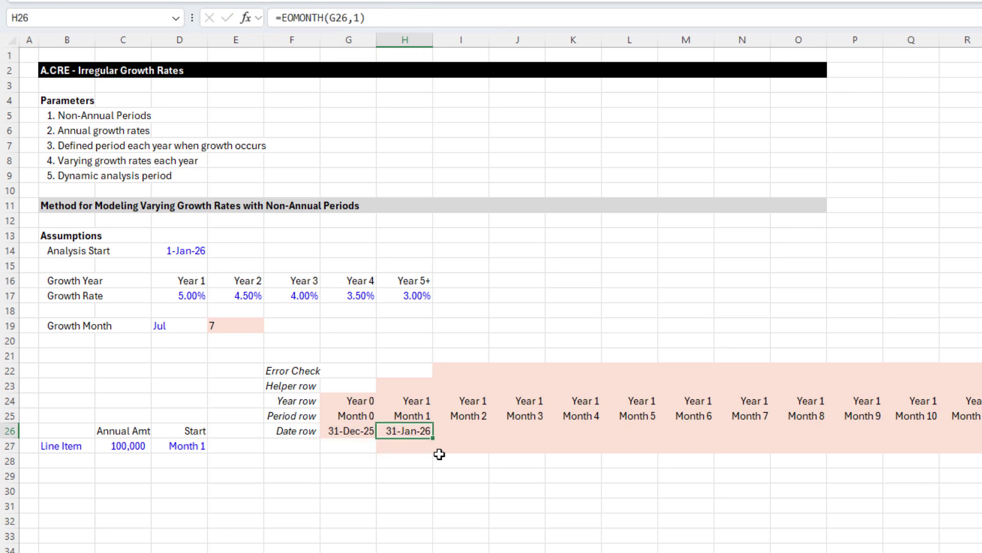
# - Copy the month-end date formula from H26 across the date row through column DW
pyautogui.press('Up')
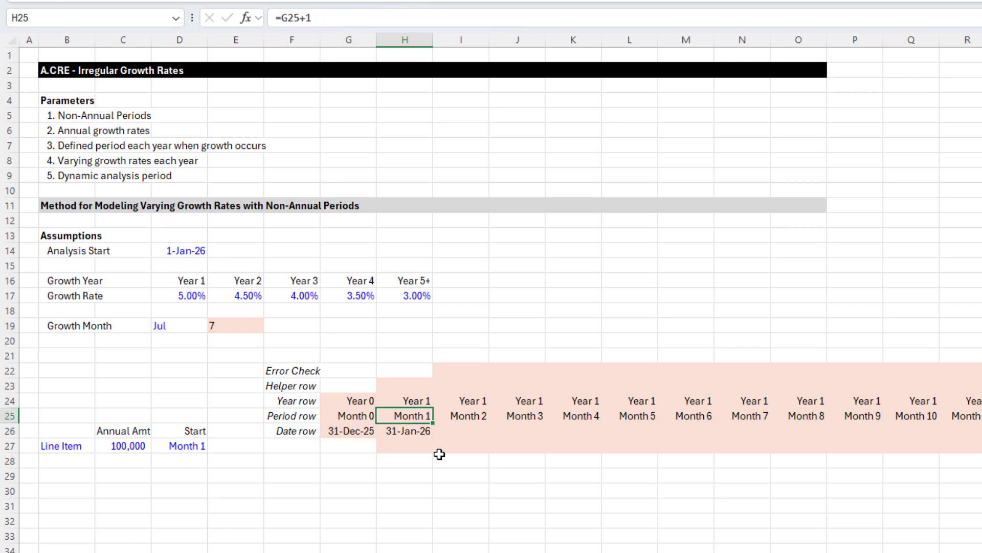
pyautogui.press('Down')
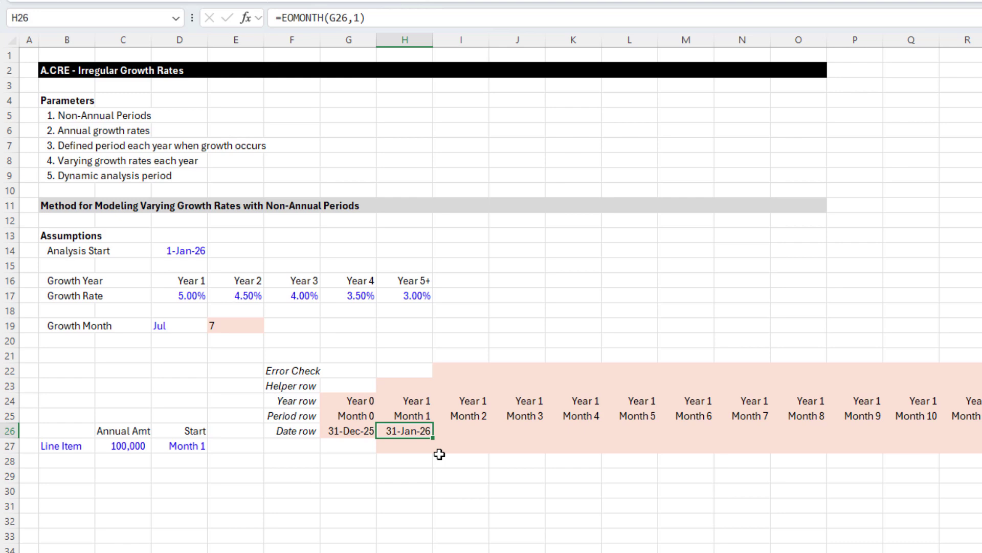
pyautogui.press('Up')
pyautogui.hotkey('ctrl', 'Right')
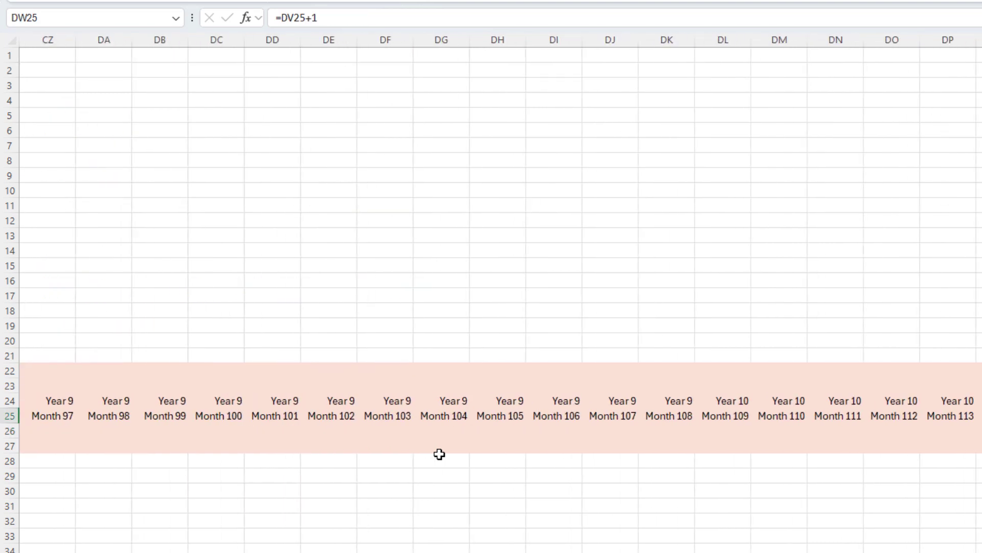
pyautogui.press('Down')
pyautogui.hotkey('ctrl', 'shift', 'Left')
pyautogui.hotkey('ctrl', 'v')
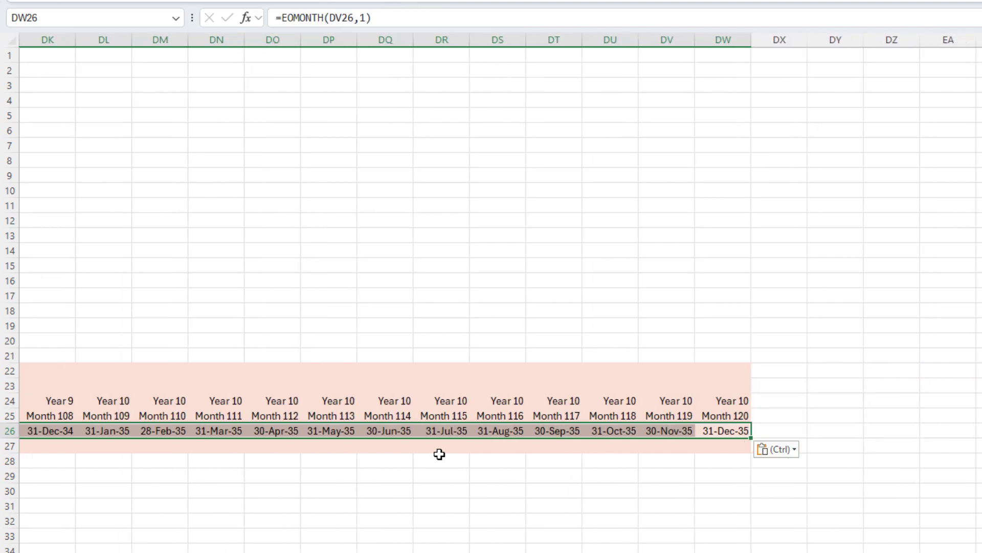
# - Go back to the start of the timeline and check the year, period and date rows
pyautogui.hotkey('ctrl', 'Left')
pyautogui.press('Home')
pyautogui.hotkey('ctrl', 'Right')
pyautogui.hotkey('ctrl', 'Right')
pyautogui.hotkey('ctrl', 'Right')
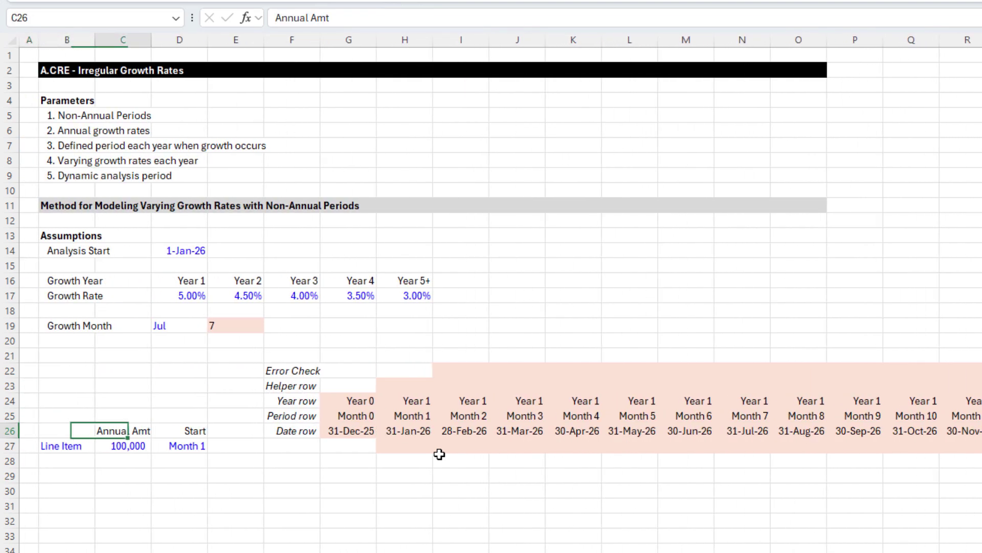
pyautogui.press('Right')
pyautogui.hotkey('ctrl', 'Left')
pyautogui.press('Up')
pyautogui.press('Up')
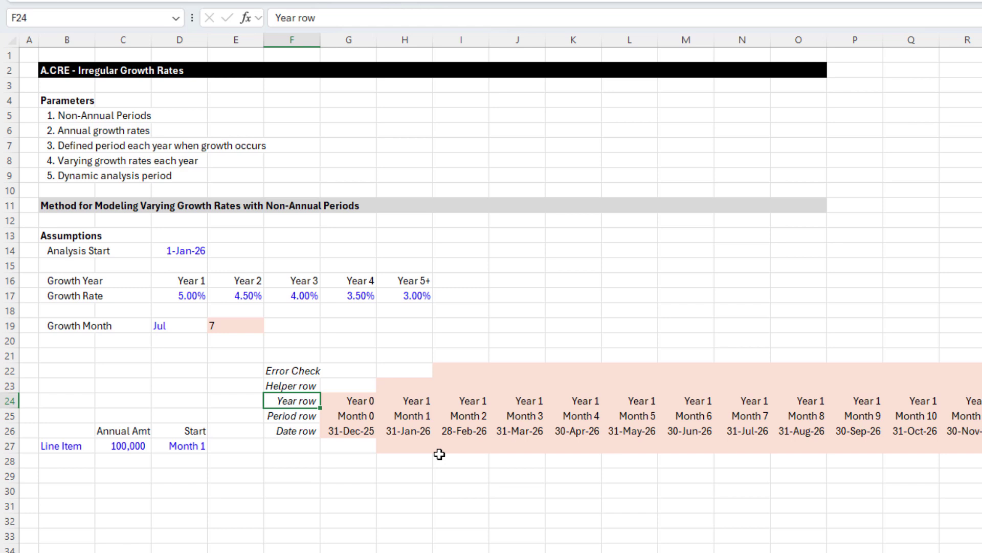
pyautogui.press('Down')
pyautogui.press('Down')
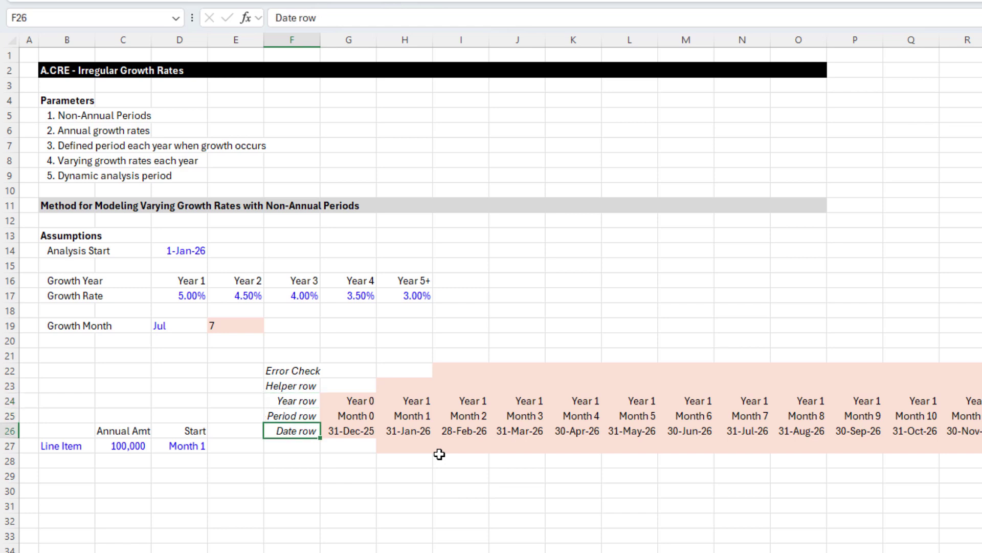
# - Enter =MONTH(H26) in helper row cell H23 to extract the month number from the date row
pyautogui.press('Right')
pyautogui.press('Up')
pyautogui.press('Up')
pyautogui.press('Up')
pyautogui.press('Right')
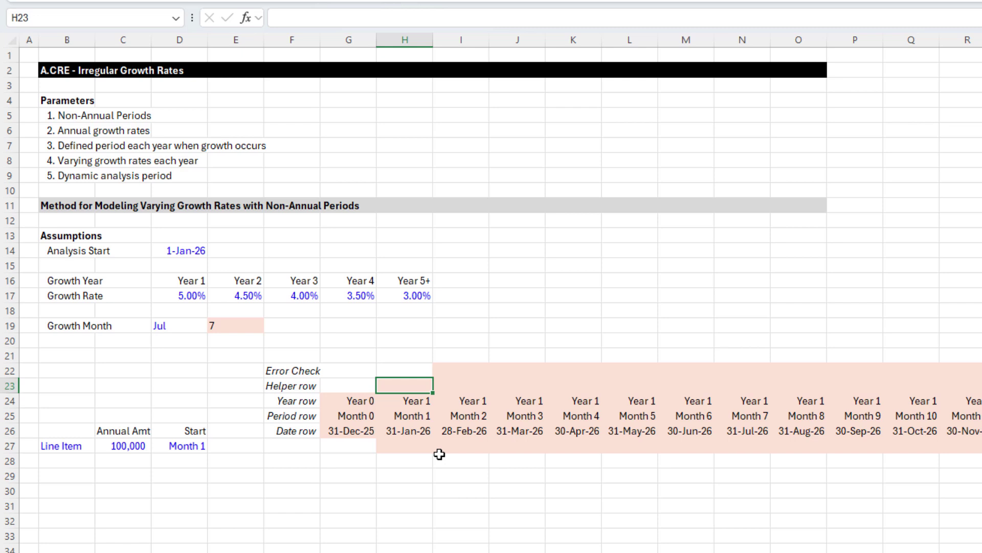
pyautogui.write('=')
pyautogui.write('month')
pyautogui.press('Tab')
pyautogui.press('Down')
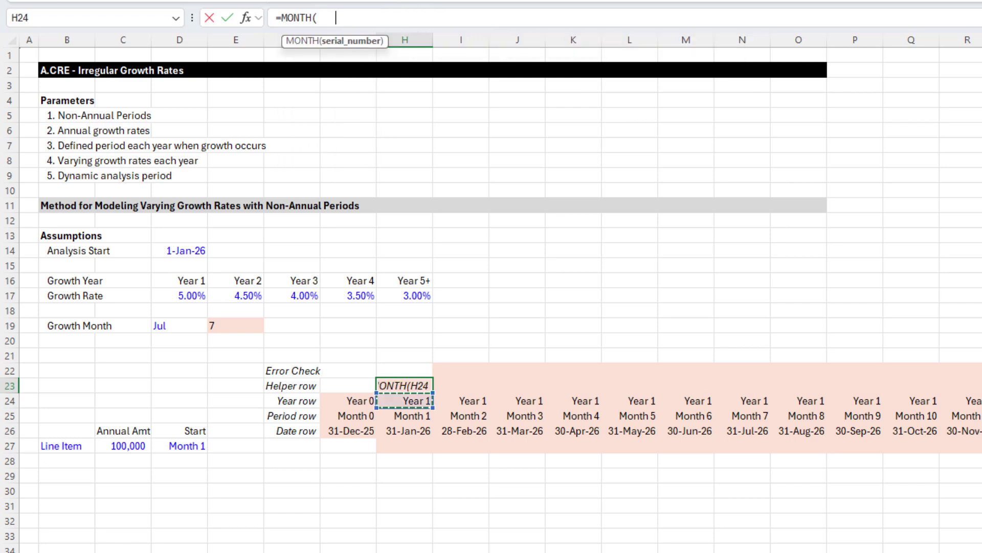
pyautogui.press('Down')
pyautogui.press('Down')
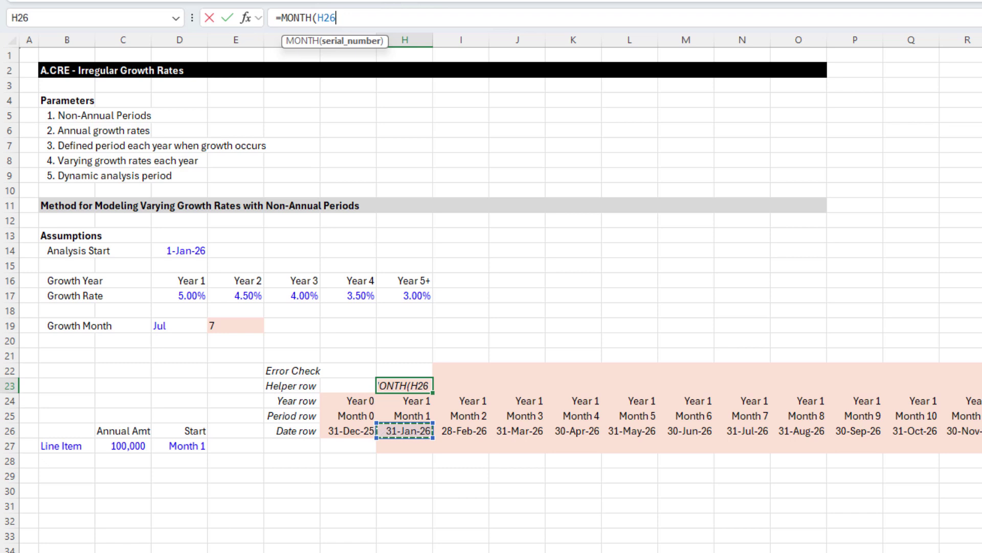
pyautogui.write(')')
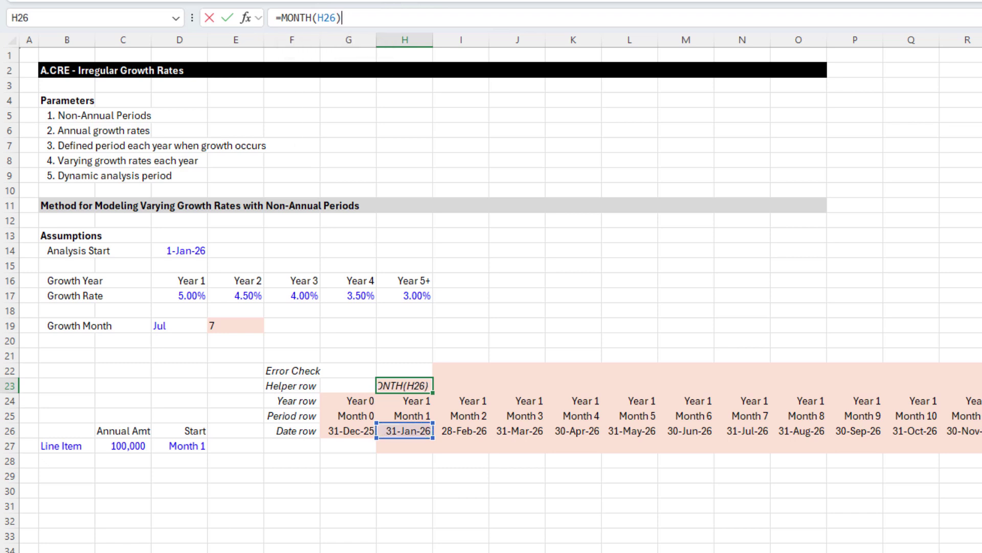
pyautogui.press('Return')
# - Format H23 as a number with no decimal places instead of a percentage
pyautogui.click(404, 385)
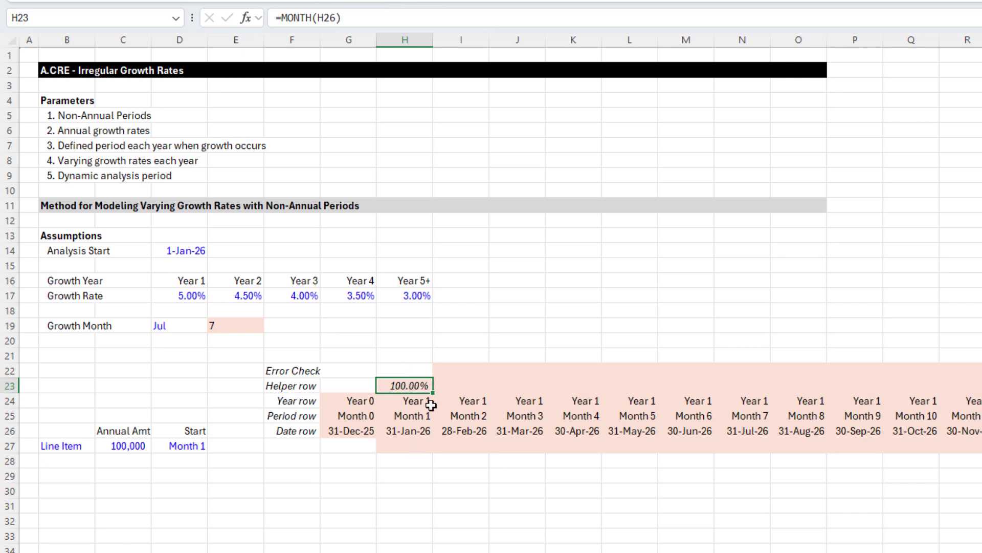
pyautogui.hotkey('ctrl', 'shift', '1')
pyautogui.hotkey('alt', 'h')
pyautogui.press('9')
pyautogui.hotkey('alt', 'h')
pyautogui.press('9')
# - Copy the MONTH formula from H23 into I23:M23 of the helper row
pyautogui.hotkey('ctrl', 'c')
pyautogui.press('Right')
pyautogui.hotkey('ctrl', 'v')
pyautogui.press('Right')
pyautogui.hotkey('ctrl', 'v')
pyautogui.press('Right')
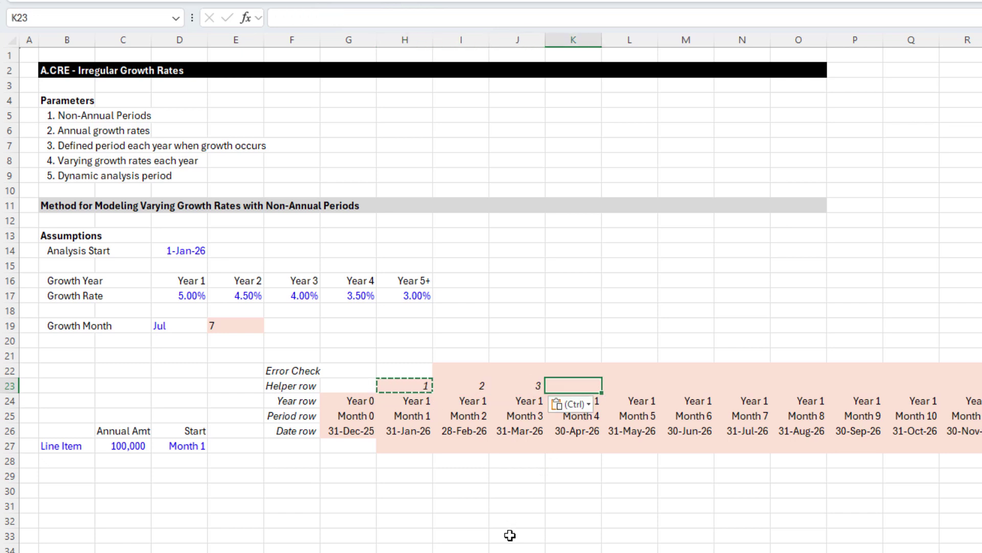
pyautogui.hotkey('ctrl', 'v')
pyautogui.press('Right')
pyautogui.hotkey('ctrl', 'v')
pyautogui.press('Right')
pyautogui.hotkey('ctrl', 'v')
# - Review the month numbers in the helper row cells H23:L23 and their MONTH formulas
pyautogui.press('Left')
pyautogui.press('Left')
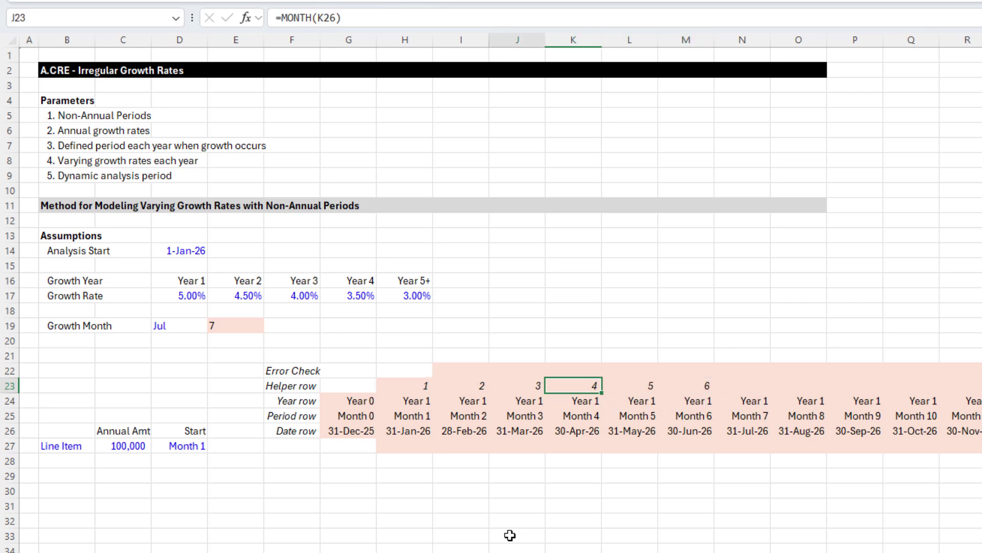
pyautogui.press('Left')
pyautogui.press('Left')
pyautogui.press('Left')
pyautogui.press('Escape')
pyautogui.press('Right')
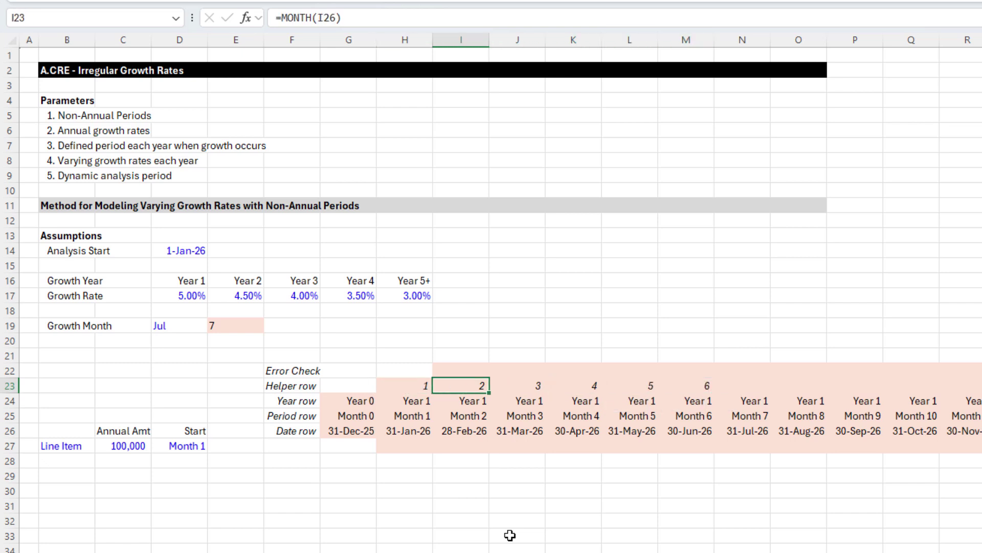
pyautogui.press('Right')
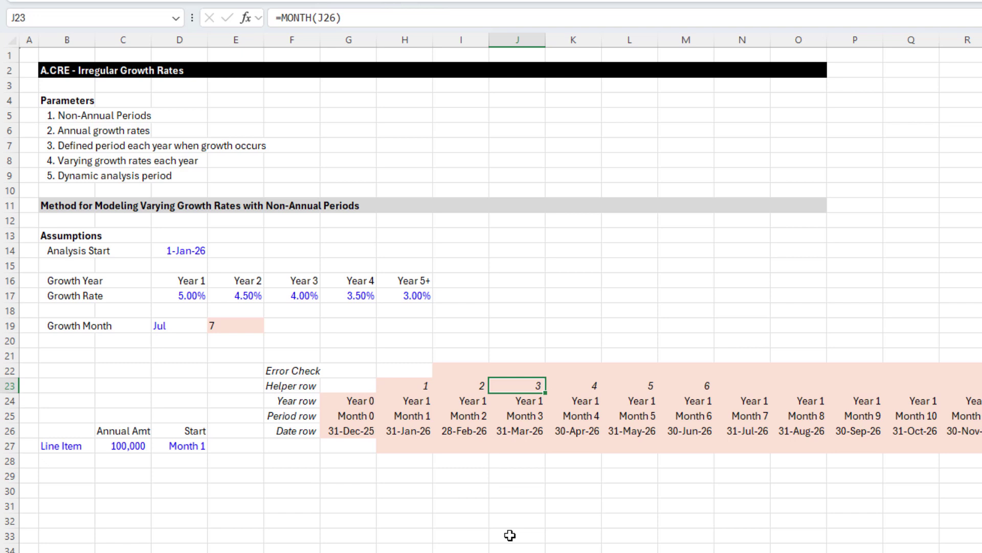
pyautogui.press('Right')
pyautogui.press('Right')
pyautogui.press('Left')
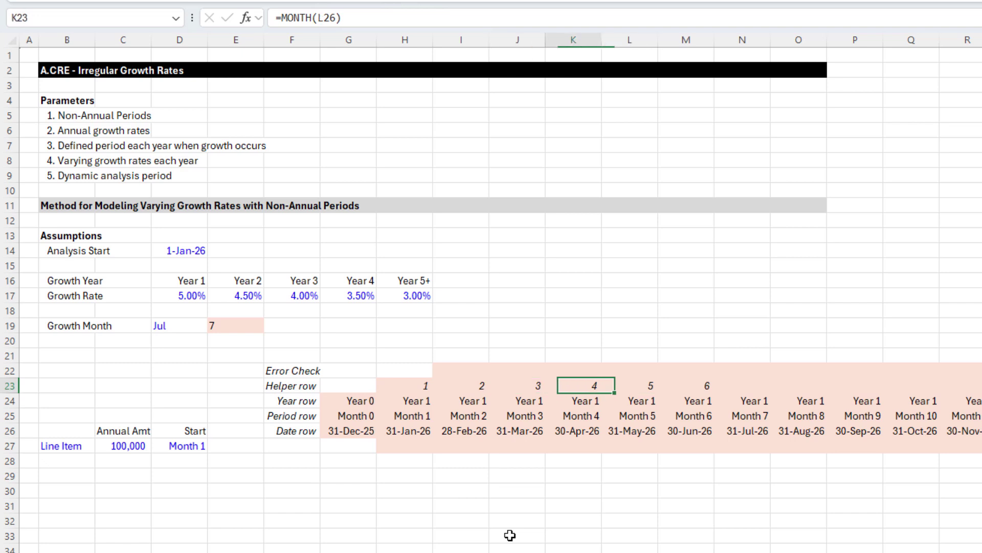
# - Extend the H23 formula to =MONTH(H26)=$E$19 to test whether the month matches the growth month
pyautogui.press('Left')
pyautogui.press('Left')
pyautogui.press('Left')
pyautogui.press('F2')
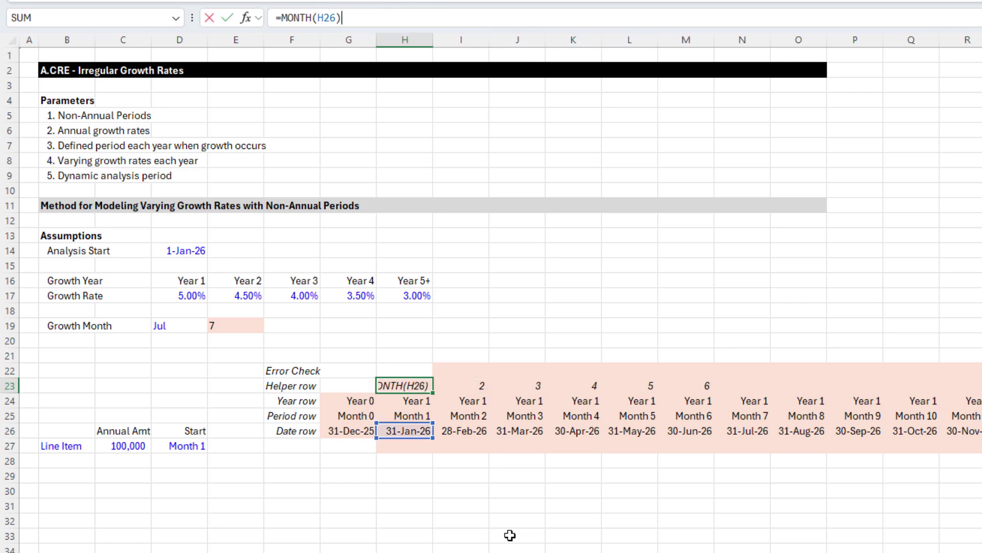
pyautogui.write('=')
pyautogui.click(238, 325)
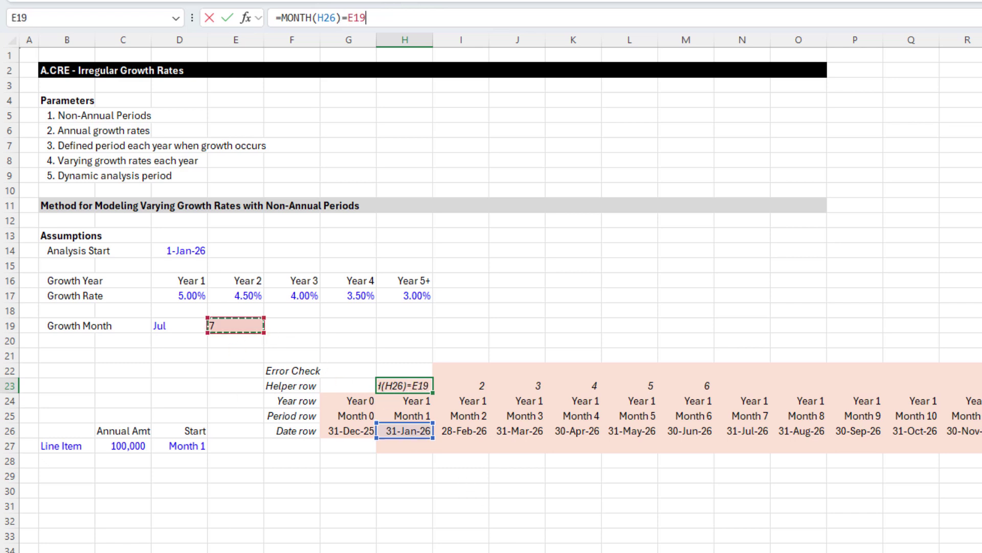
pyautogui.press('F4')
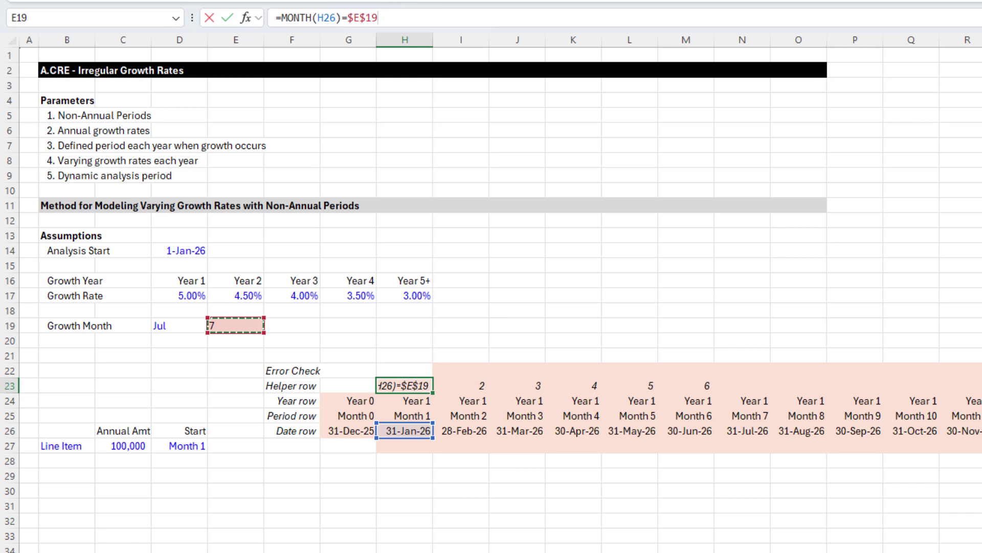
pyautogui.press('Return')
# - Copy the growth-month test from H23 across the helper row for the Year 1 months
pyautogui.click(404, 385)
pyautogui.hotkey('ctrl', 'c')
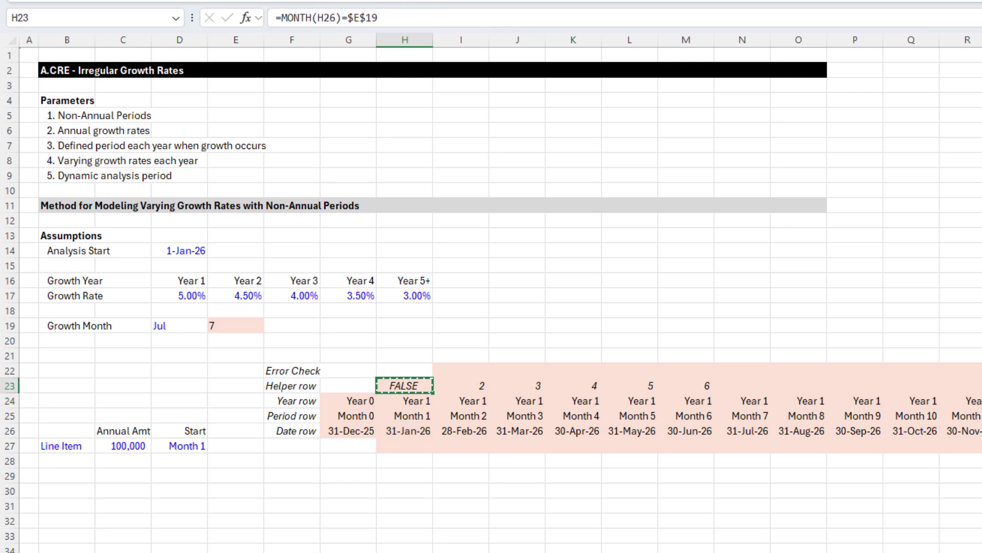
pyautogui.hotkey('shift', 'Right')
pyautogui.hotkey('shift', 'Right')
pyautogui.hotkey('shift', 'Right')
pyautogui.hotkey('shift', 'Right')
pyautogui.hotkey('shift', 'Right')
pyautogui.hotkey('shift', 'Right')
pyautogui.hotkey('shift', 'Right')
pyautogui.hotkey('shift', 'Right')
pyautogui.hotkey('shift', 'Right')
pyautogui.hotkey('shift', 'Right')
pyautogui.hotkey('shift', 'Right')
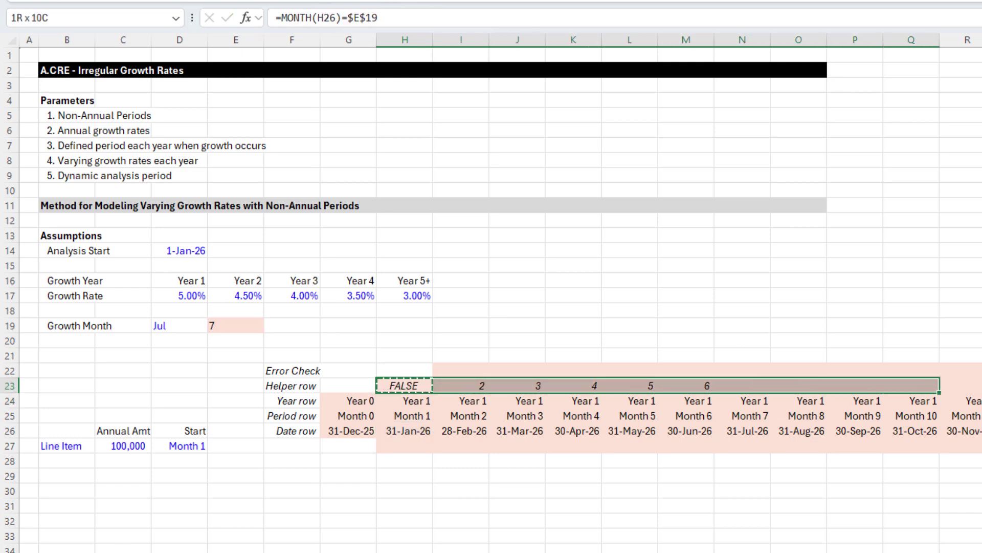
pyautogui.hotkey('ctrl', 'v')
pyautogui.press('Escape')
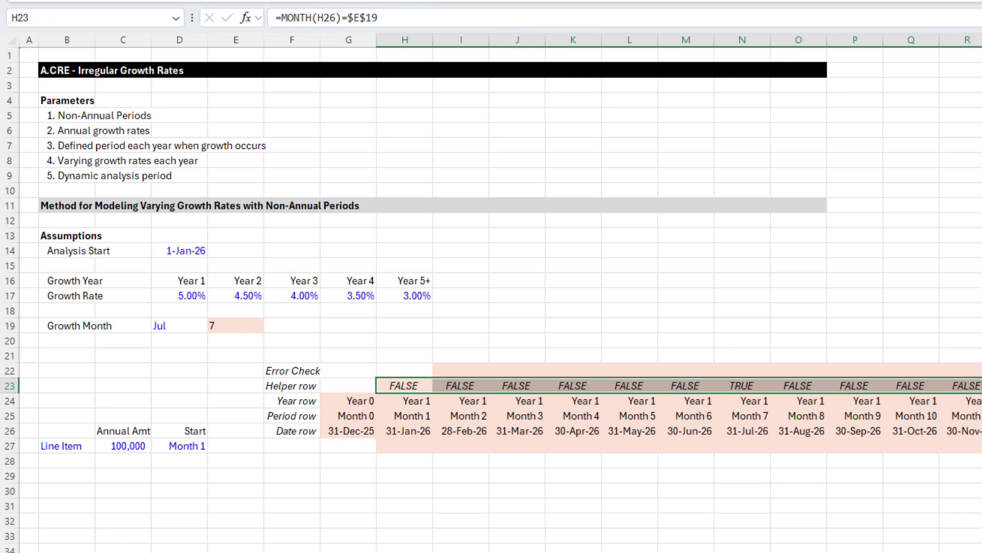
# - Compare the helper row result in the Month 7 column with its year and period, and go back to H23
pyautogui.press('Right')
pyautogui.press('Right')
pyautogui.press('Right')
pyautogui.press('Right')
pyautogui.press('Right')
pyautogui.press('Right')
pyautogui.press('Down')
pyautogui.press('Down')
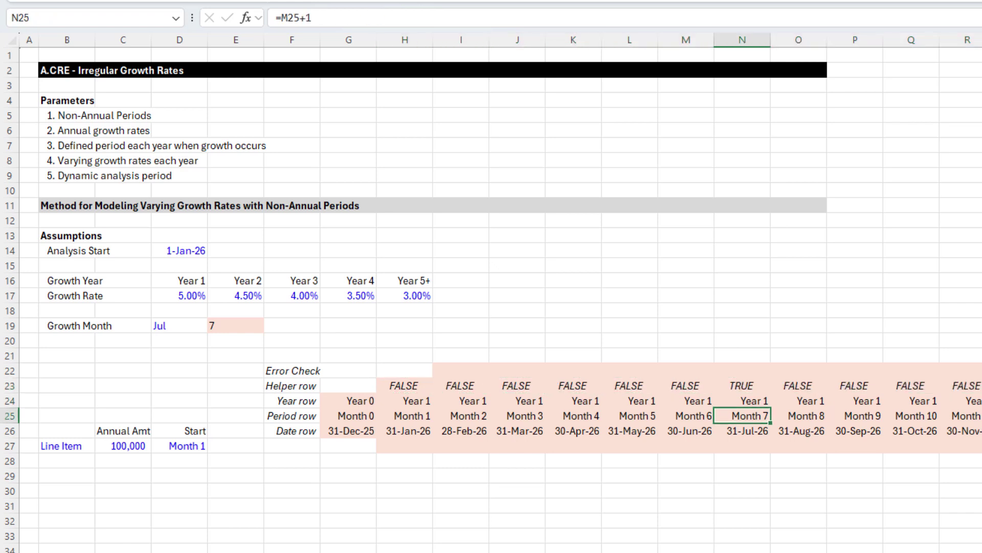
pyautogui.press('Up')
pyautogui.press('Up')
pyautogui.press('Left')
pyautogui.press('Left')
pyautogui.press('Left')
pyautogui.press('Left')
pyautogui.press('Left')
pyautogui.press('Left')
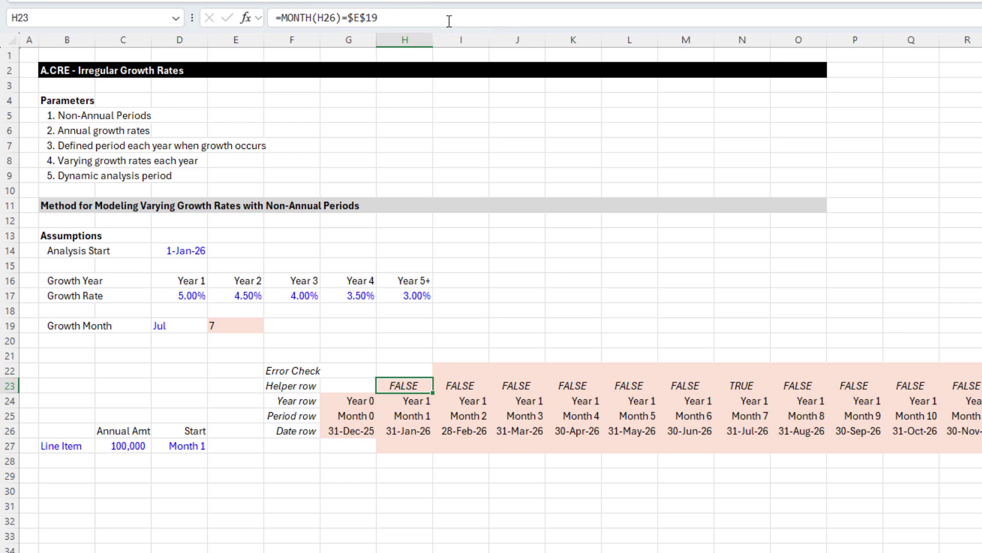
pyautogui.press('F2')
pyautogui.write('*')
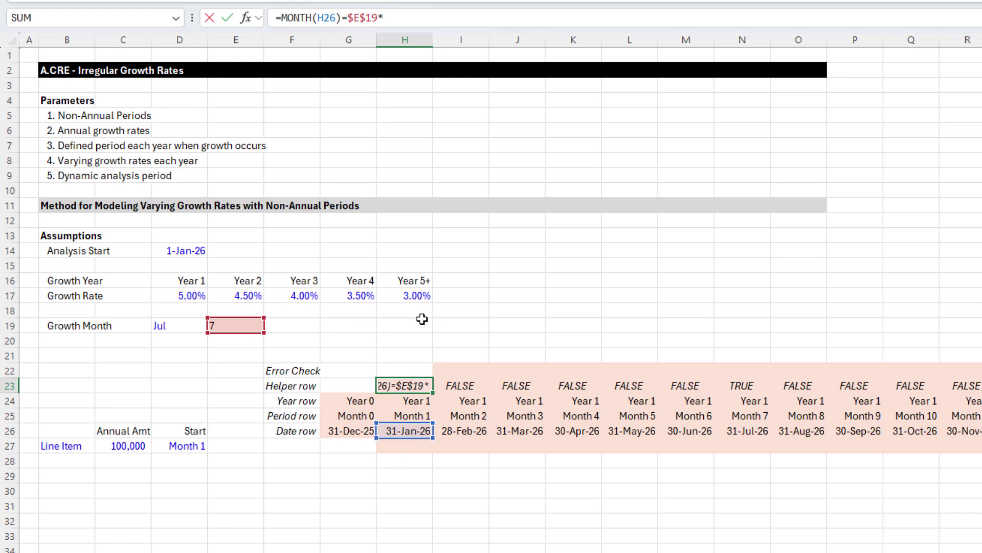
pyautogui.press('Escape')
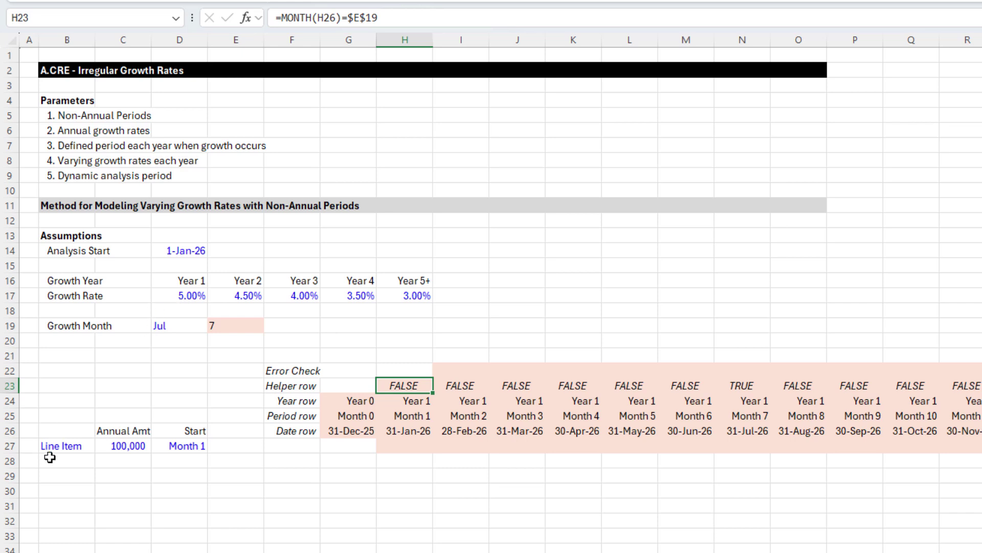
pyautogui.click(64, 447)
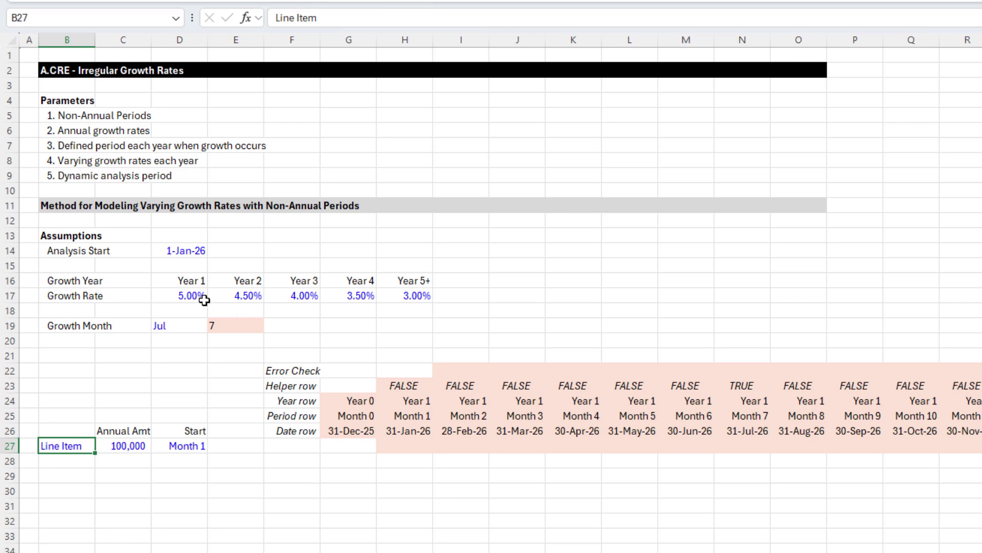
# - Review the growth years in D16:H16 and the growth rates beneath them in the assumptions
pyautogui.moveTo(190, 295); pyautogui.dragTo(219, 297)
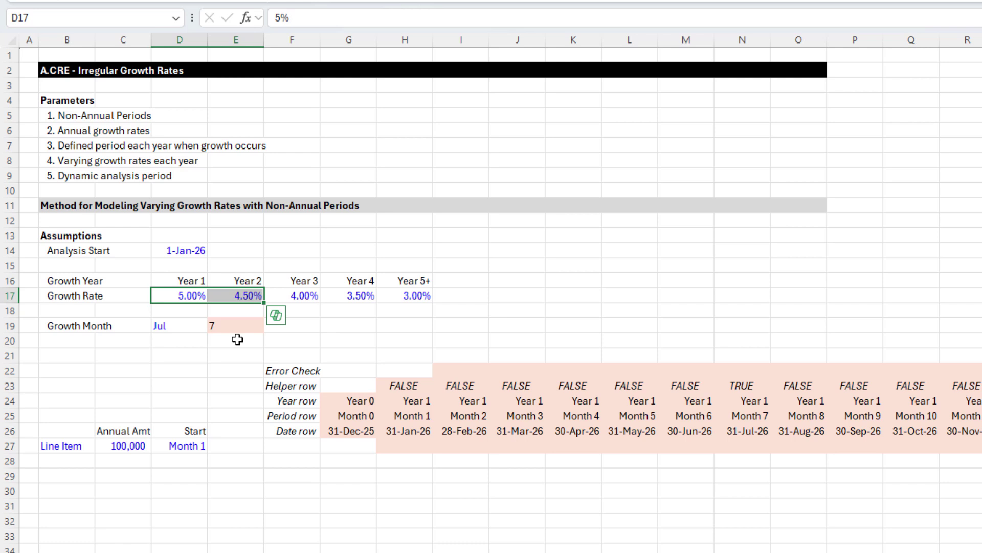
pyautogui.click(193, 279)
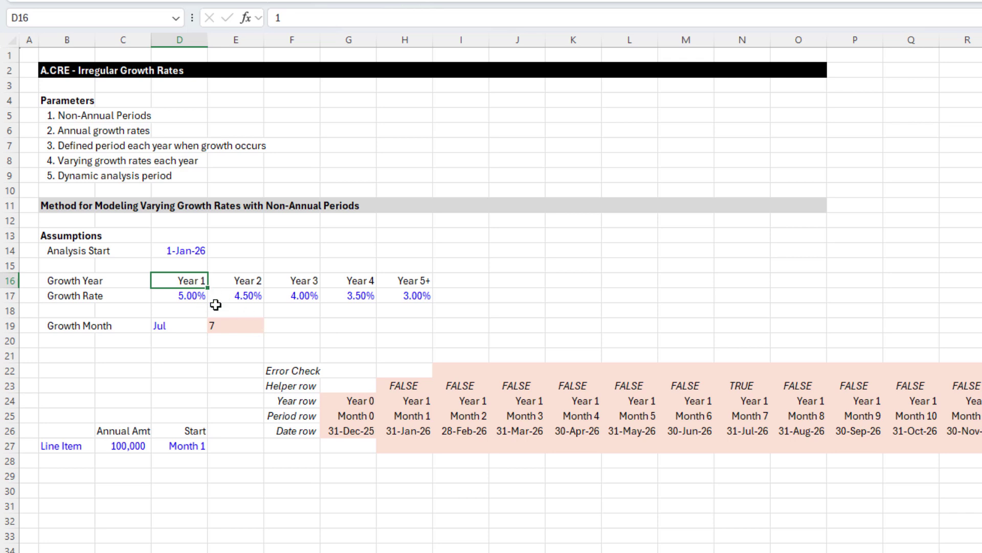
pyautogui.moveTo(194, 280); pyautogui.dragTo(401, 280)
pyautogui.click(197, 281)
# - Enclose the growth-month test in H23 in parentheses and append a multiplication sign, giving =(MONTH(H26)=$E$19)*
pyautogui.click(403, 388)
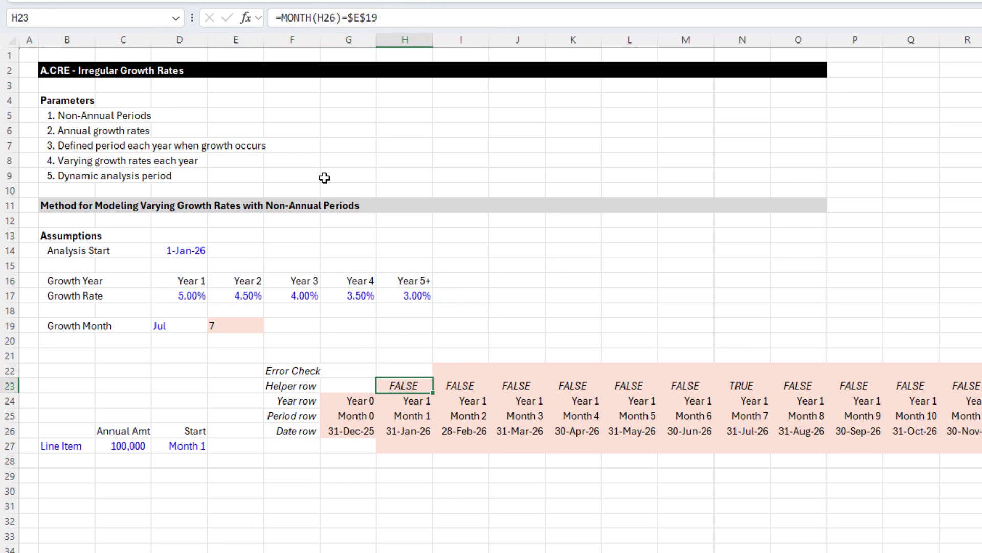
pyautogui.click(434, 18)
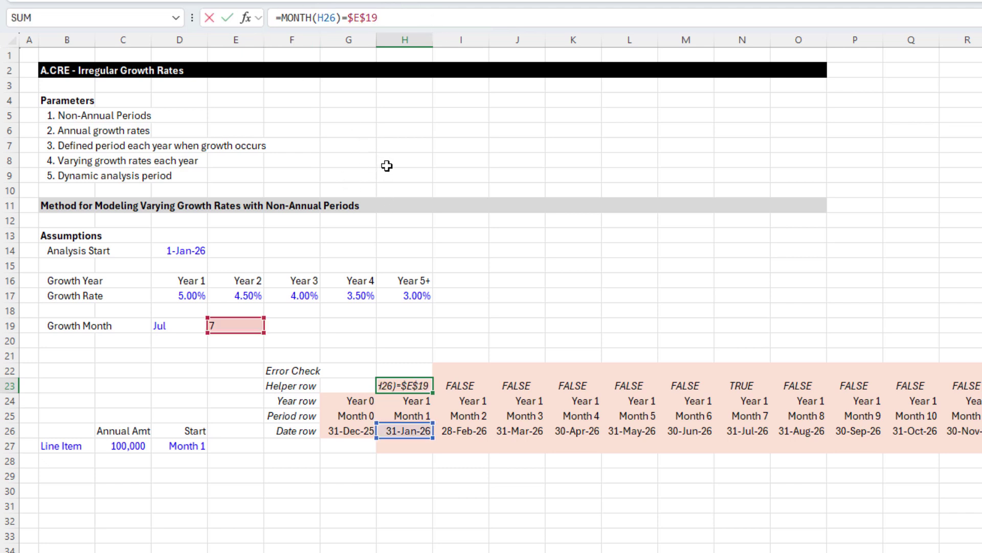
pyautogui.write(')')
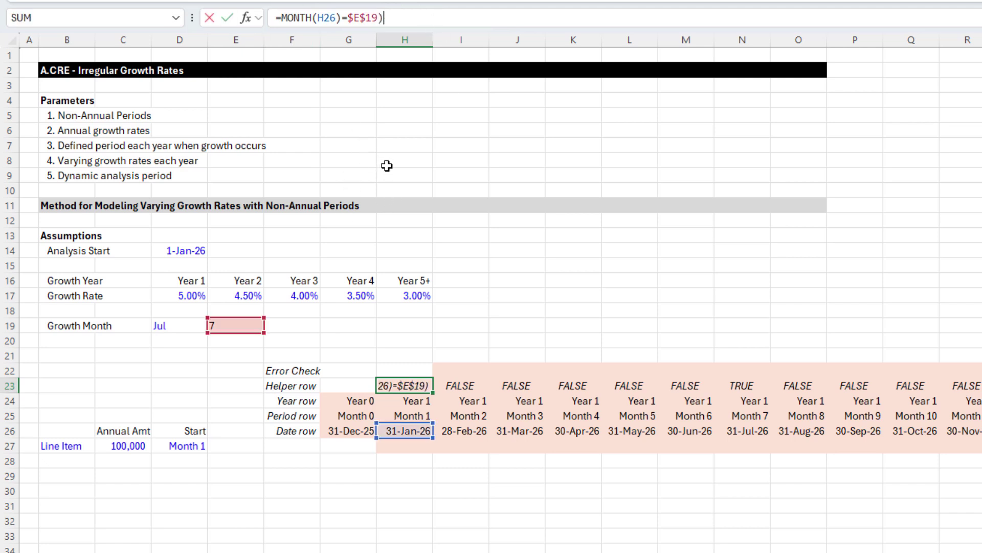
pyautogui.click(283, 18)
pyautogui.write('(')
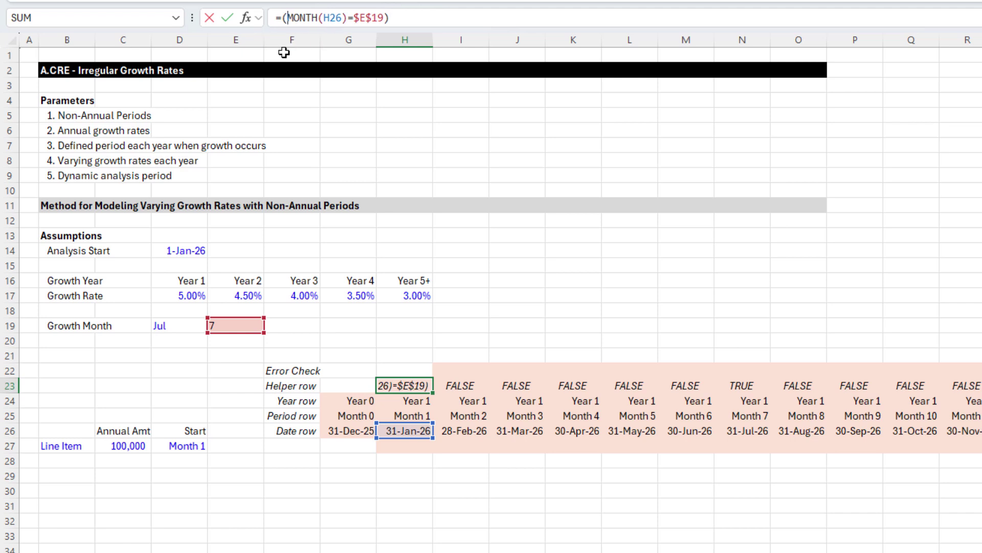
pyautogui.click(393, 17)
pyautogui.write('*')
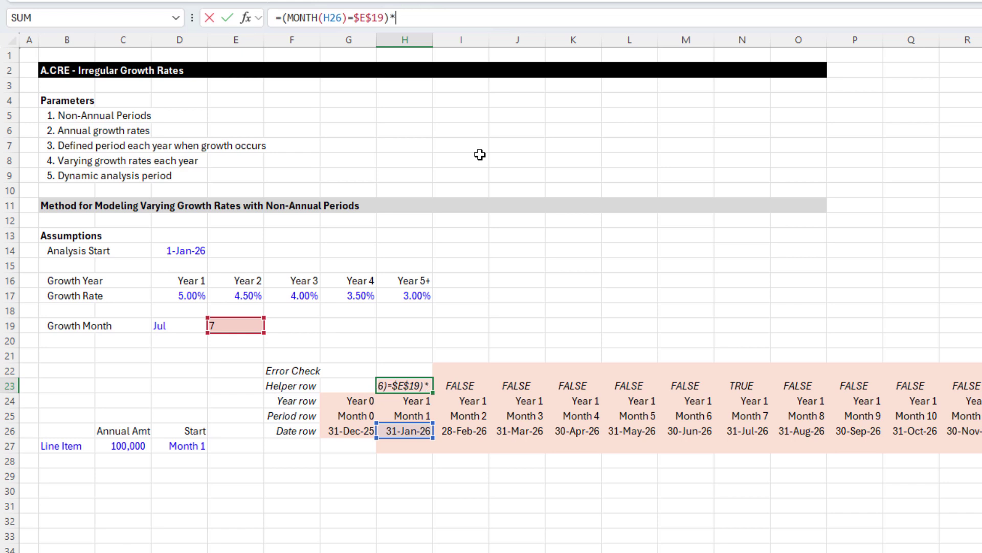
# - Add an opening parenthesis and an INDEX function on the growth rates $D$17:$H$17 to the H23 formula
pyautogui.write('(')
pyautogui.write('Index')
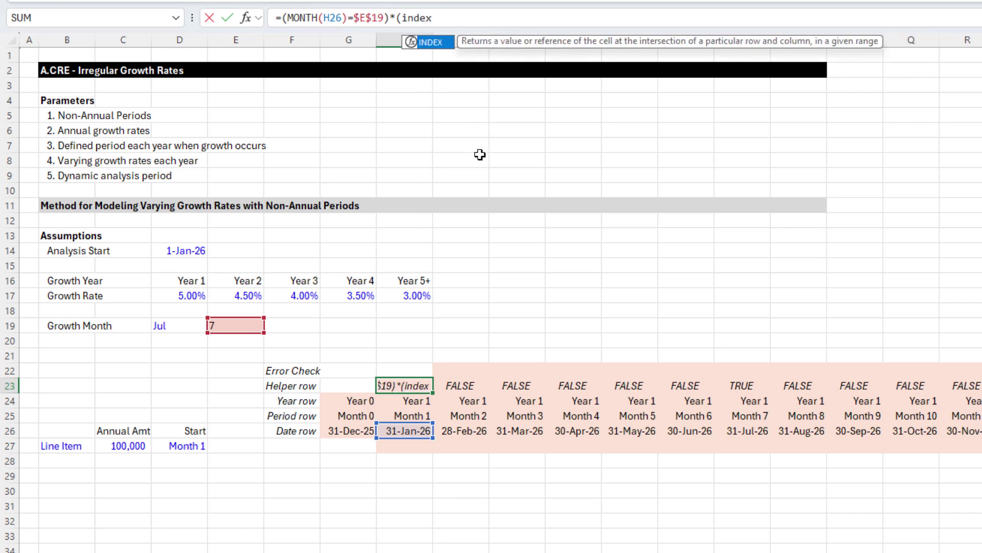
pyautogui.press('Tab')
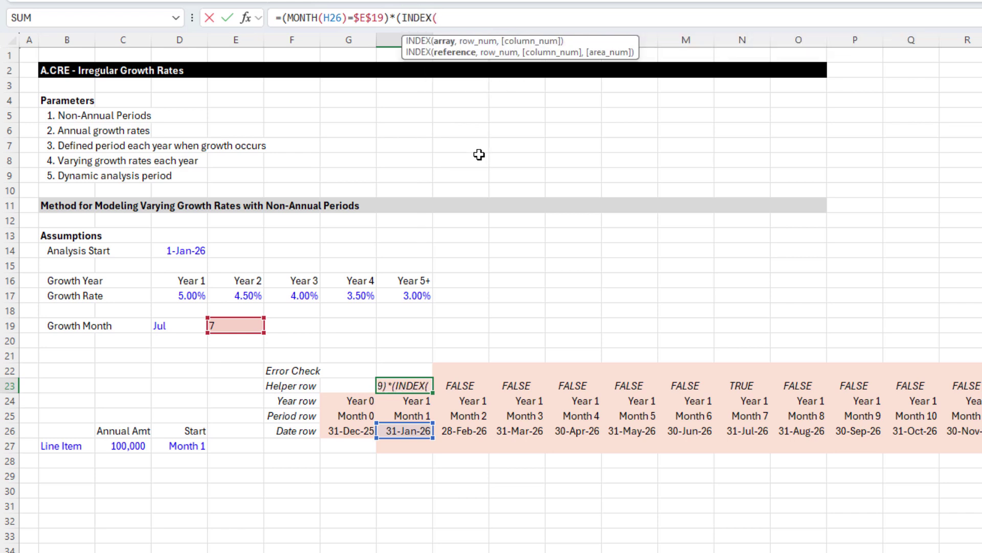
pyautogui.click(195, 294)
pyautogui.moveTo(217, 285); pyautogui.dragTo(409, 286)
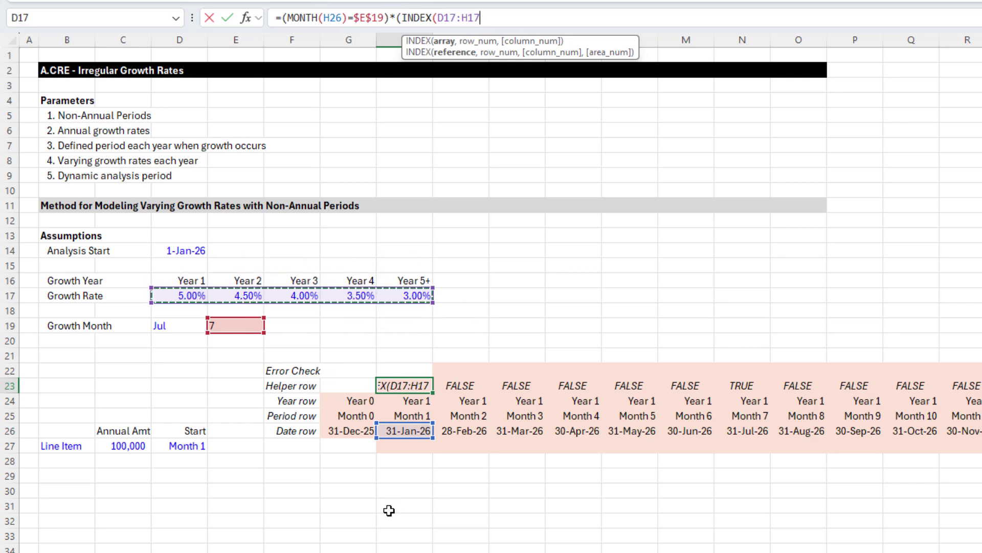
pyautogui.press('F4')
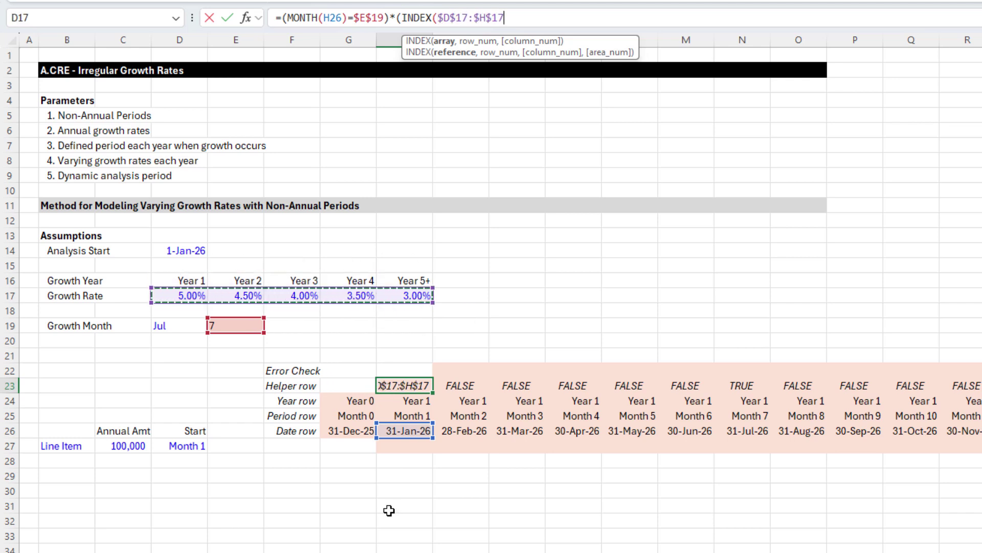
# - Complete the INDEX in H23 with MATCH(H24,$D$16:$H$16,-1) to look up the rate by year, and enter the formula
pyautogui.write(',match')
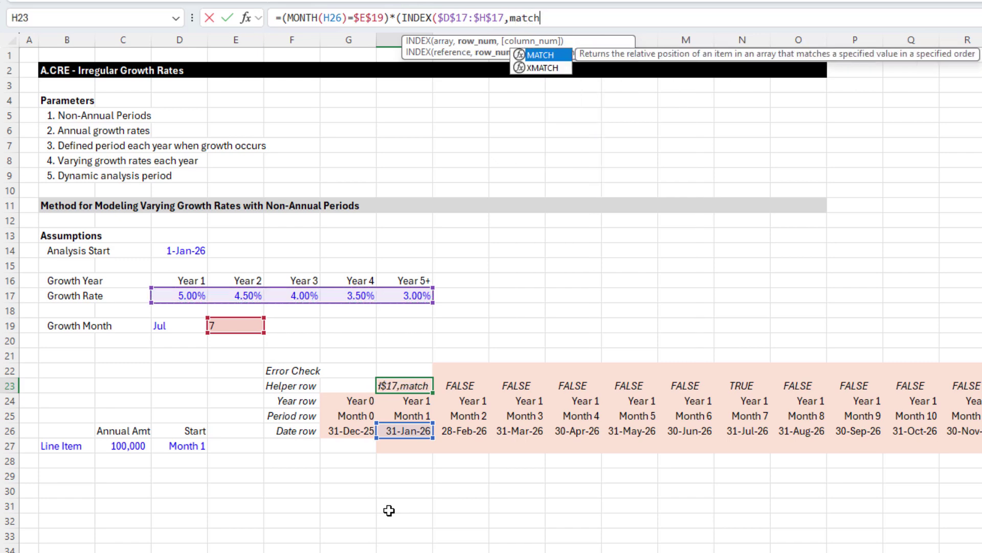
pyautogui.press('Tab')
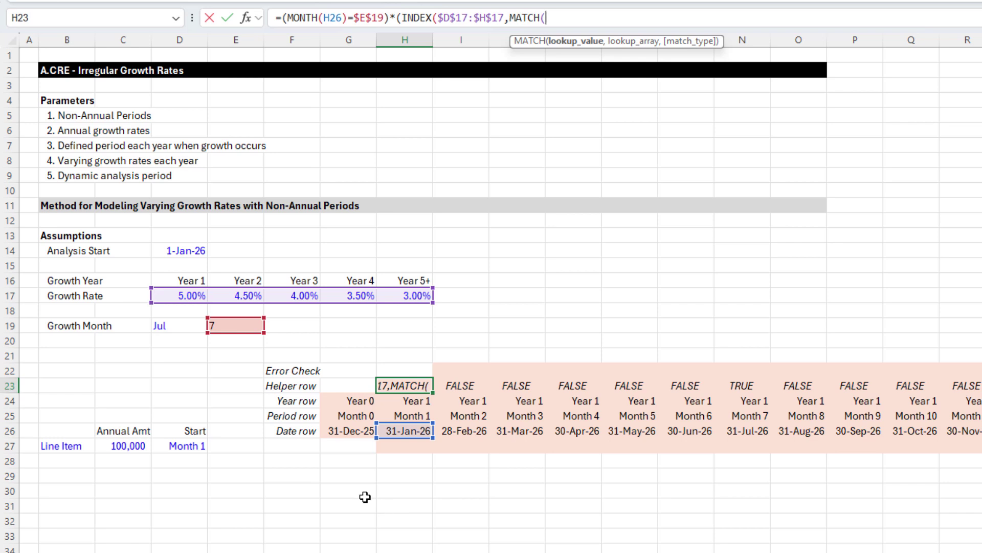
pyautogui.click(418, 398)
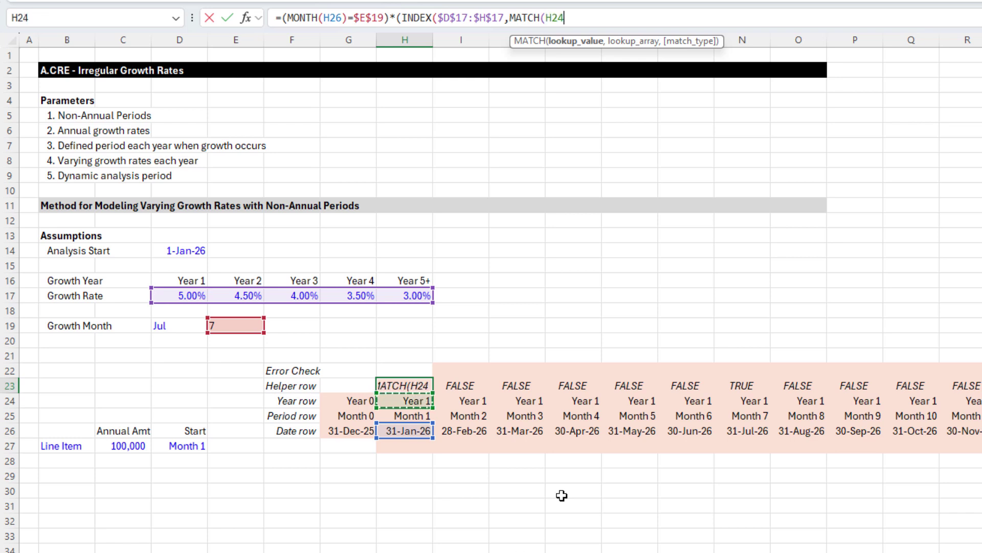
pyautogui.write(',')
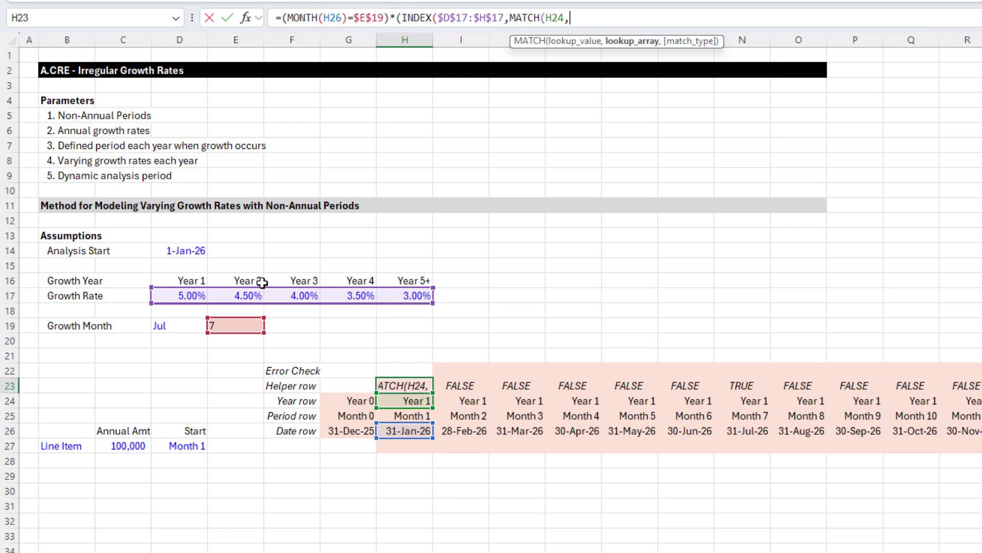
pyautogui.moveTo(174, 280); pyautogui.dragTo(410, 280)
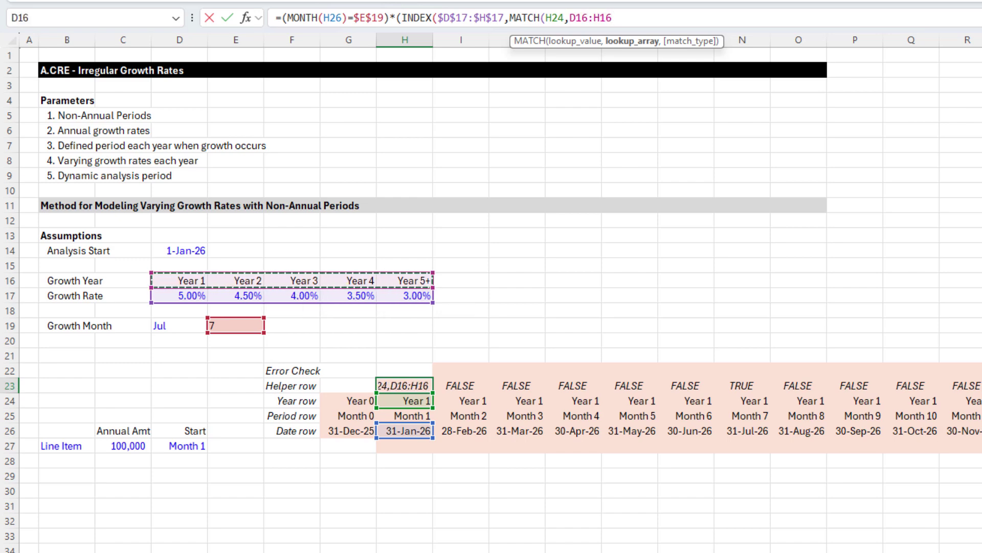
pyautogui.press('F4')
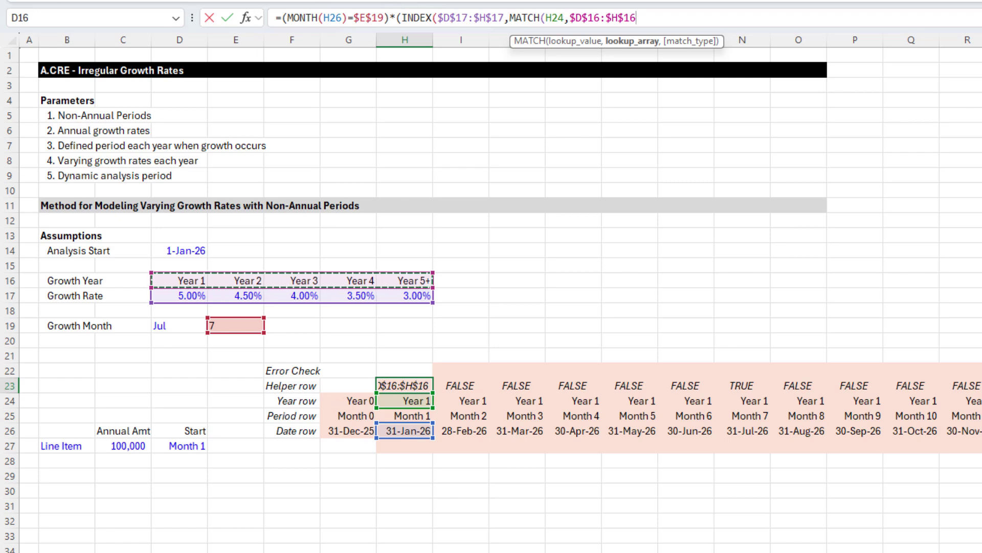
pyautogui.write(',')
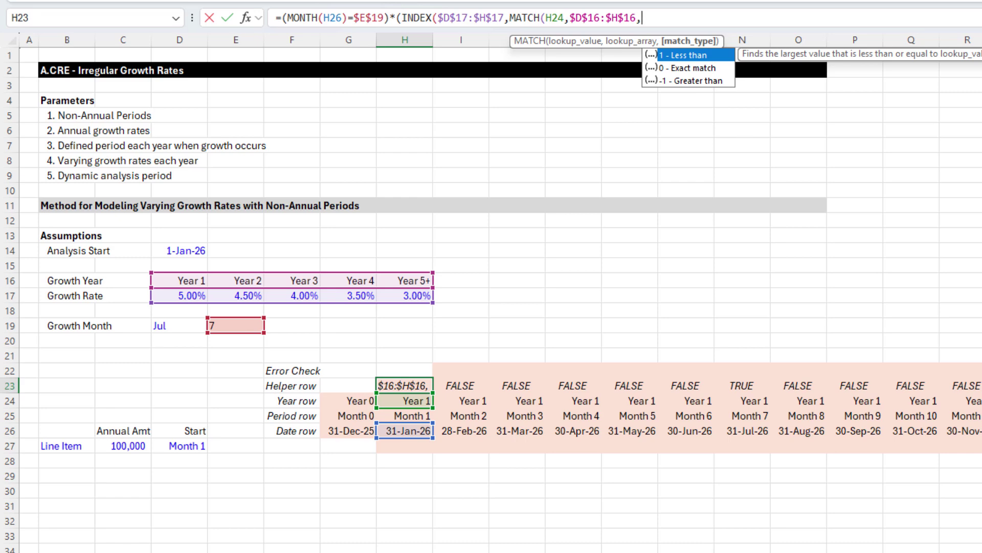
pyautogui.write('-1)')
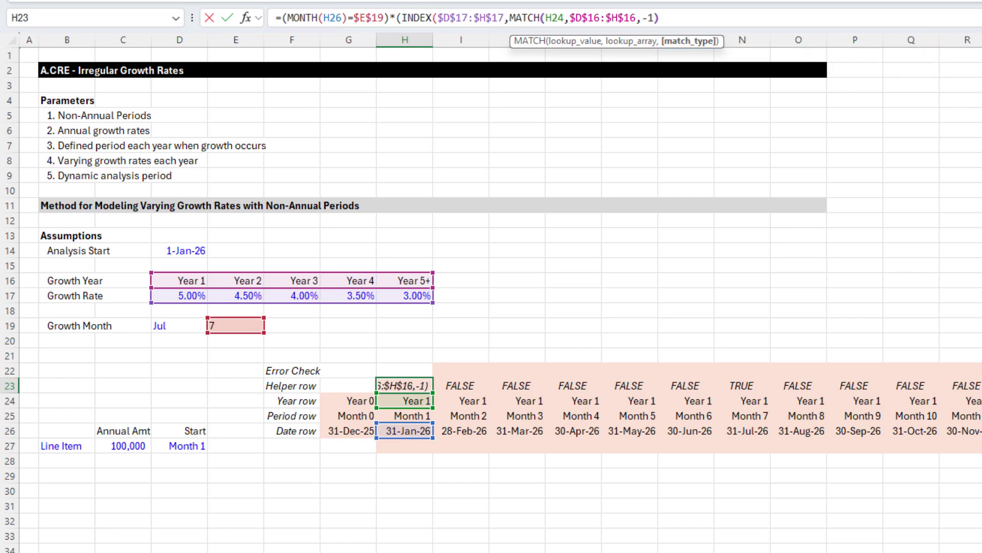
pyautogui.press('Return')
pyautogui.press('Return')
pyautogui.click(404, 385)
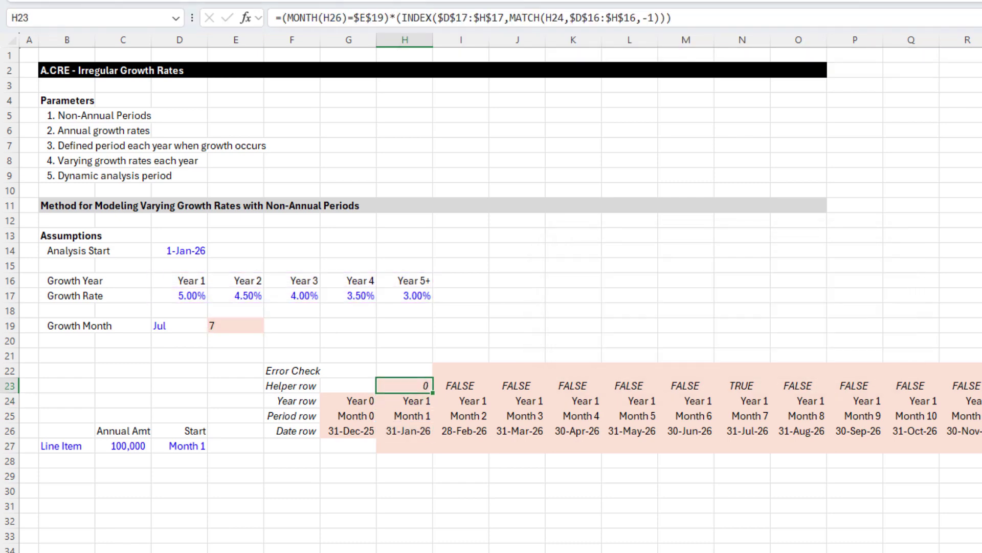
# - Format H23 as a percentage with two decimals and check its formula references
pyautogui.hotkey('ctrl', 'shift', '5')
pyautogui.hotkey('alt', 'h', '0')
pyautogui.hotkey('alt', 'h', '0')
pyautogui.press('F2')
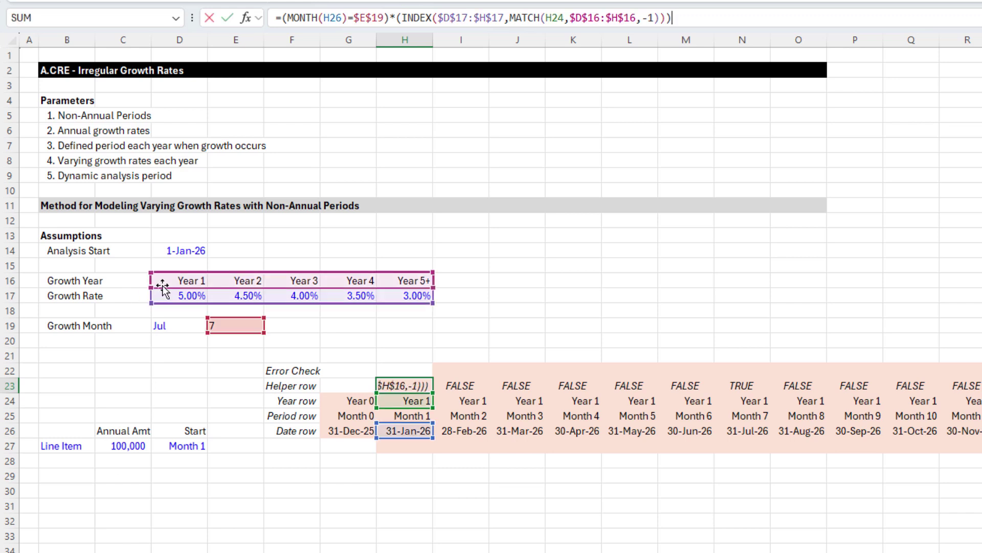
pyautogui.press('Escape')
# - Copy the H23 formula across the helper row to DW23, the Month 120 column
pyautogui.hotkey('ctrl', 'c')
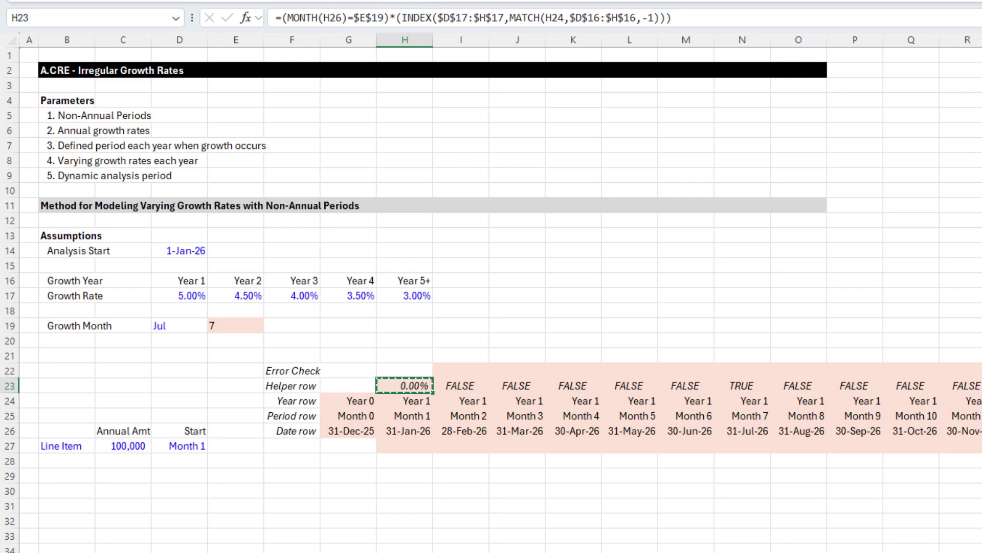
pyautogui.hotkey('ctrl', 'shift', 'Right')
pyautogui.press('Down')
pyautogui.hotkey('ctrl', 'Right')
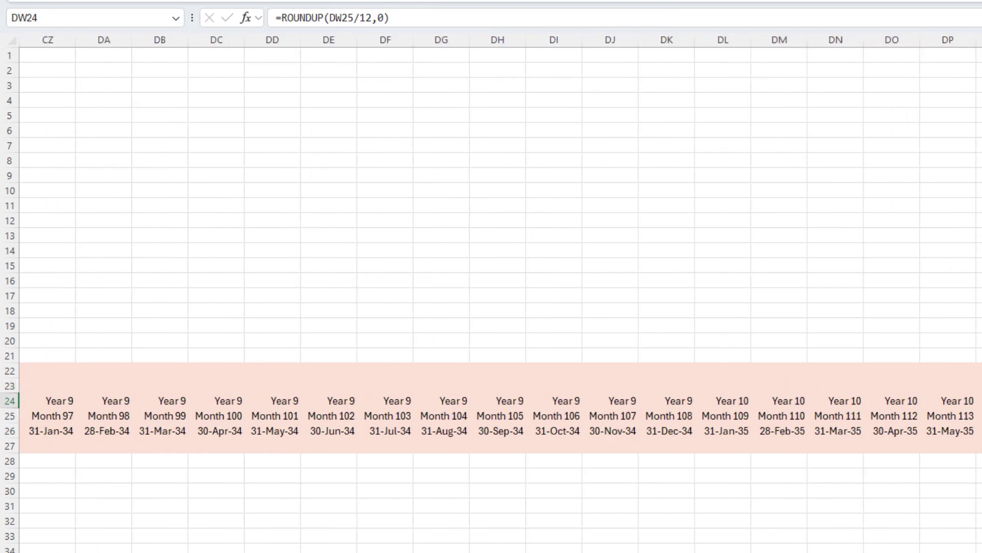
pyautogui.press('Up')
pyautogui.hotkey('ctrl', 'shift', 'Left')
pyautogui.hotkey('ctrl', 'shift', 'Left')
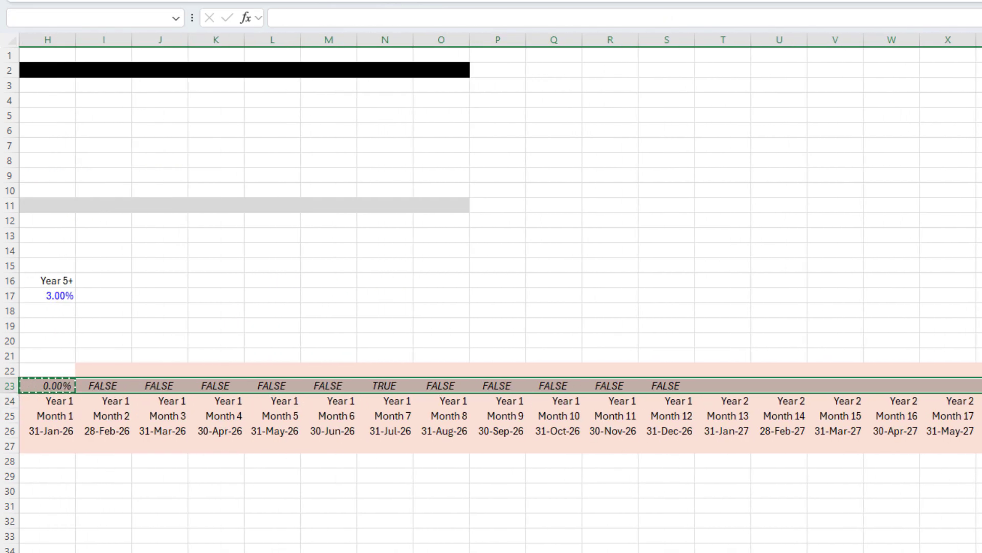
pyautogui.hotkey('ctrl', 'v')
pyautogui.hotkey('ctrl', 'Right')
pyautogui.press('Down')
pyautogui.press('Up')
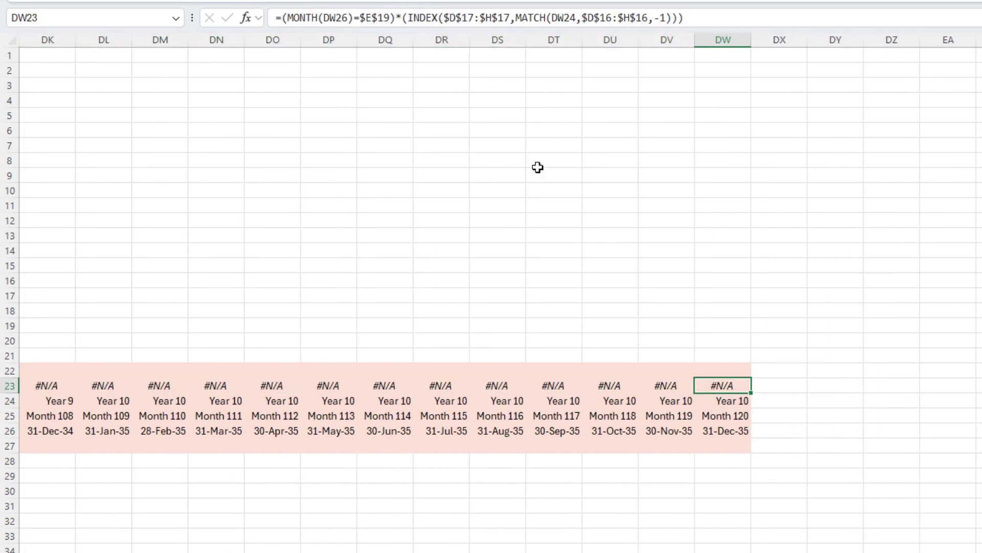
# - Change the MATCH type in the DW23 formula to 1 (Less than)
pyautogui.click(665, 18)
pyautogui.press('BackSpace')
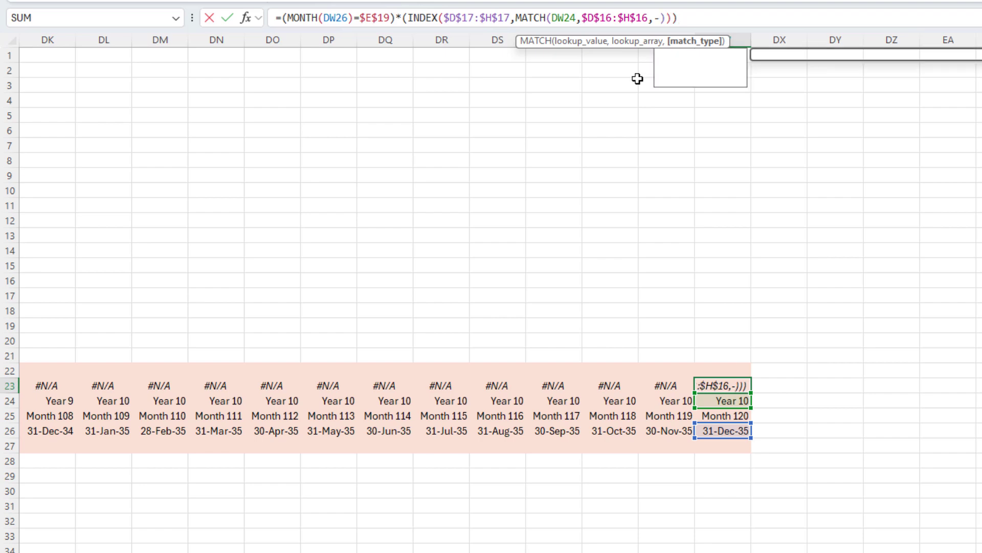
pyautogui.press('BackSpace')
pyautogui.write('1')
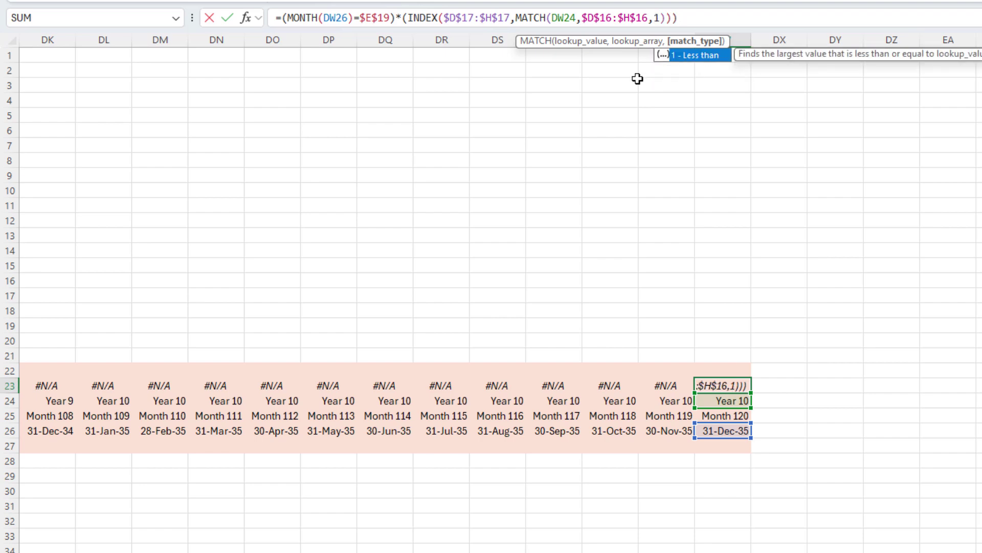
pyautogui.press('Return')
pyautogui.press('Up')
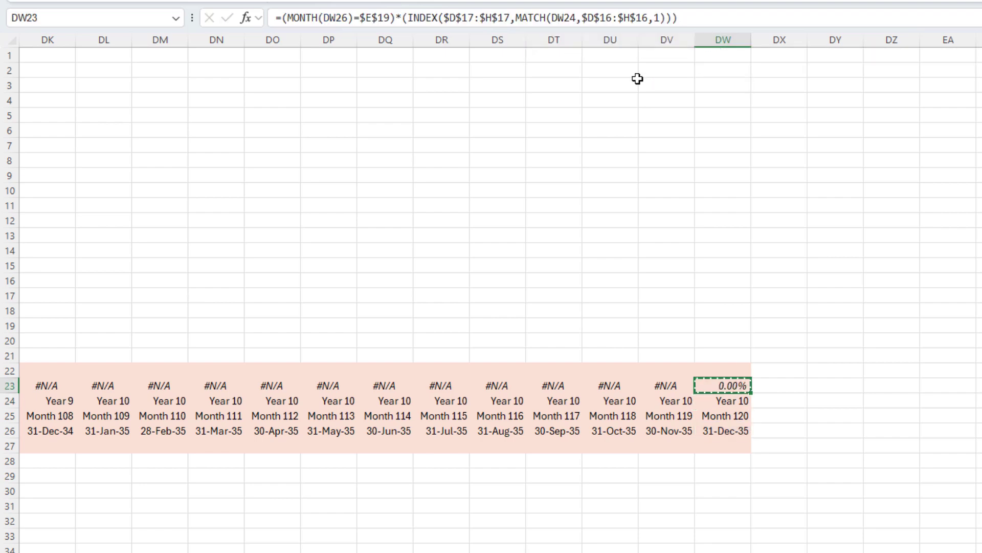
# - Copy the corrected DW23 formula back across the whole helper row to H23 and return to the row's start
pyautogui.hotkey('ctrl', 'shift', 'Left')
pyautogui.hotkey('ctrl', 'v')
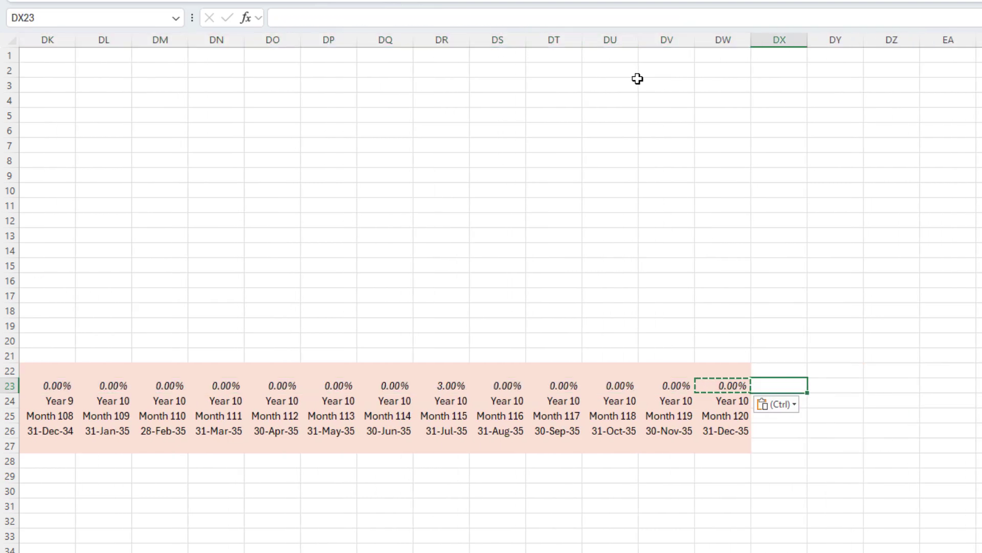
pyautogui.press('Left')
pyautogui.hotkey('ctrl', 'Left')
pyautogui.hotkey('ctrl', 'Left')
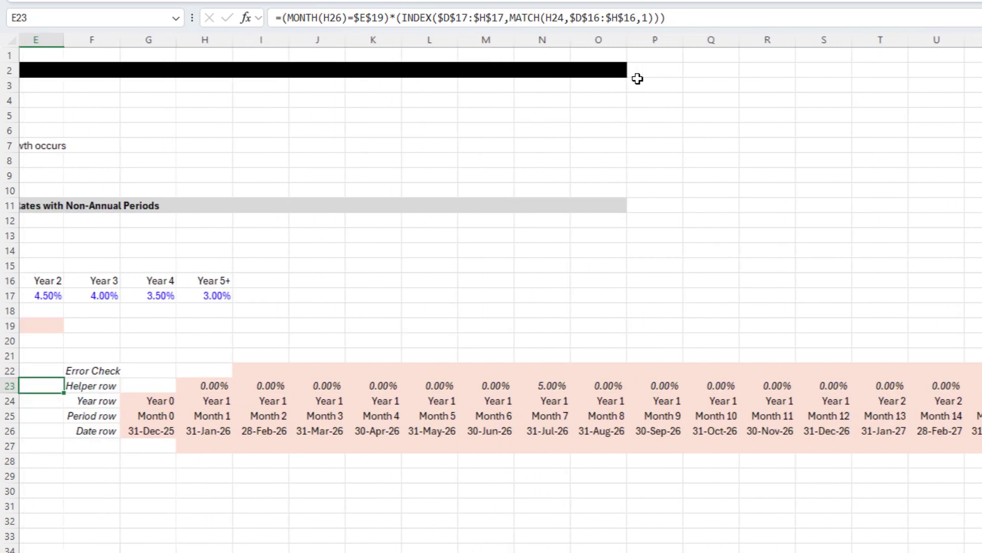
pyautogui.press('Right')
pyautogui.press('Right')
pyautogui.press('Home')
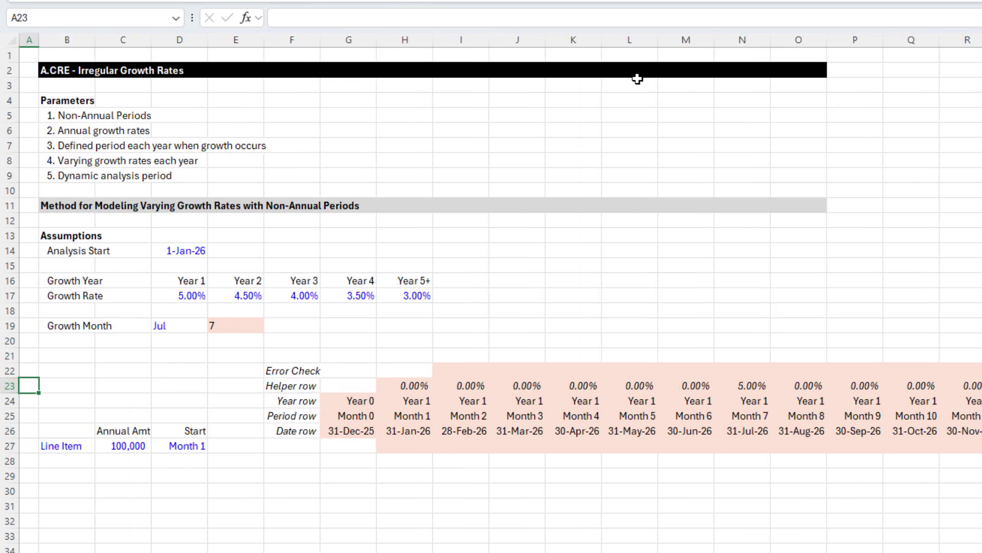
# - Review the match type in the H23 formula and the Year 5+ growth rate in H16:H17
pyautogui.click(394, 386)
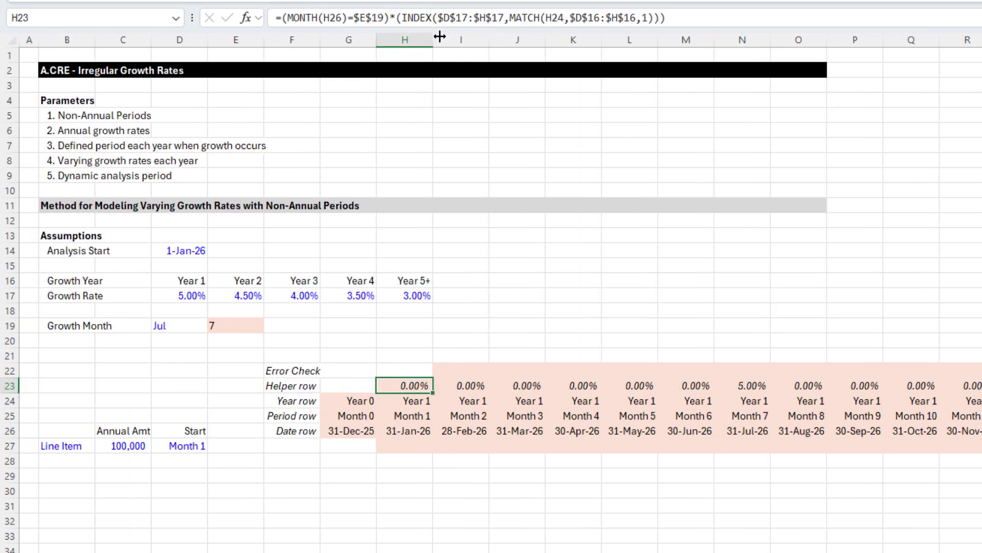
pyautogui.click(550, 20)
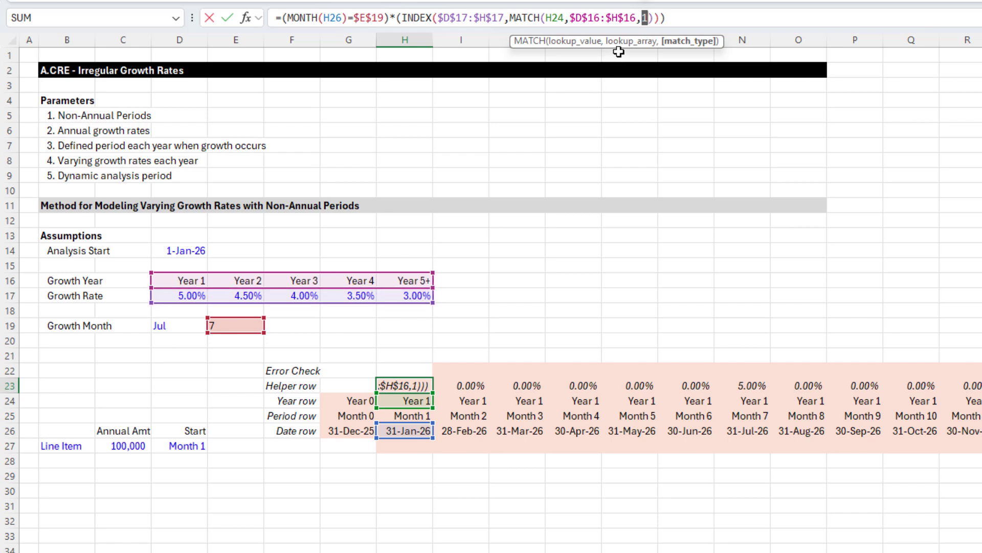
pyautogui.hotkey('ctrl', 'Return')
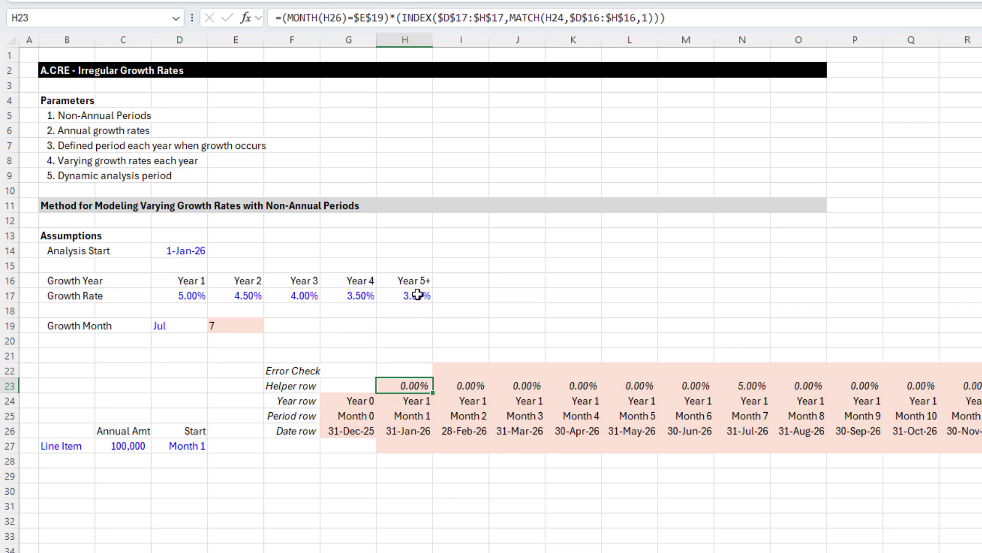
pyautogui.moveTo(422, 281); pyautogui.dragTo(423, 289)
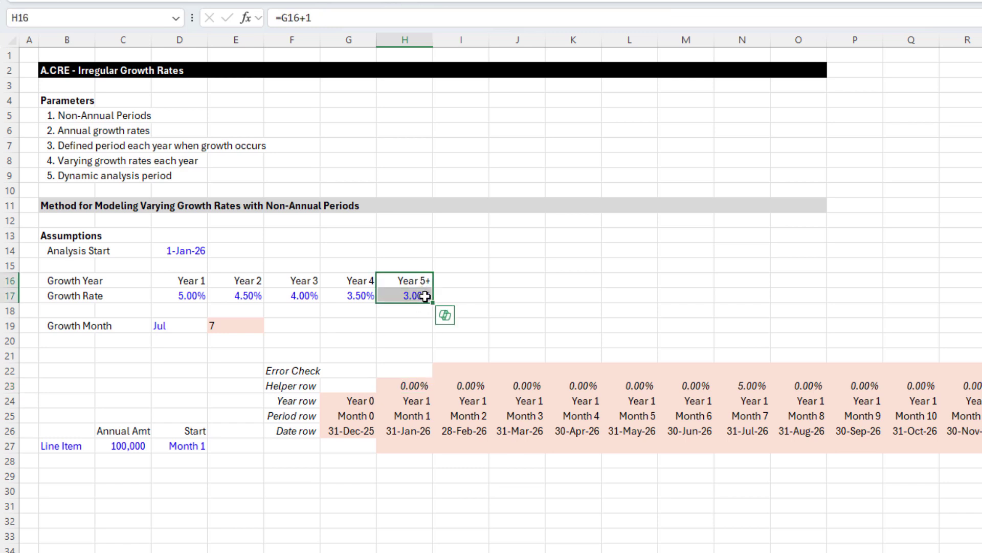
# - Review the Year 5+ growth rate and trace the helper row from H23 to the Year 1 July value in N23
pyautogui.click(419, 296)
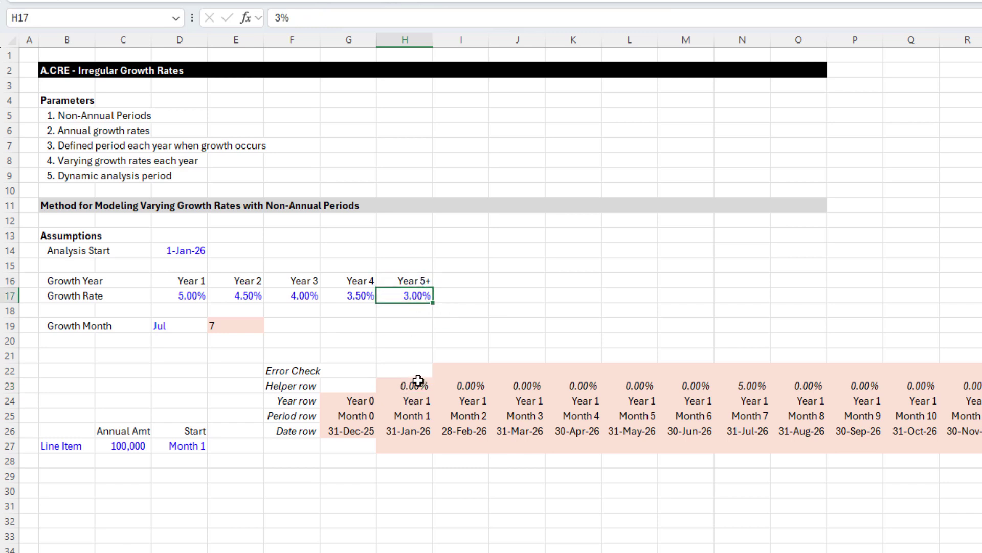
pyautogui.click(417, 384)
pyautogui.press('Right')
pyautogui.press('Right')
pyautogui.press('Right')
pyautogui.press('Right')
pyautogui.press('Right')
pyautogui.press('Right')
pyautogui.press('Right')
pyautogui.press('Right')
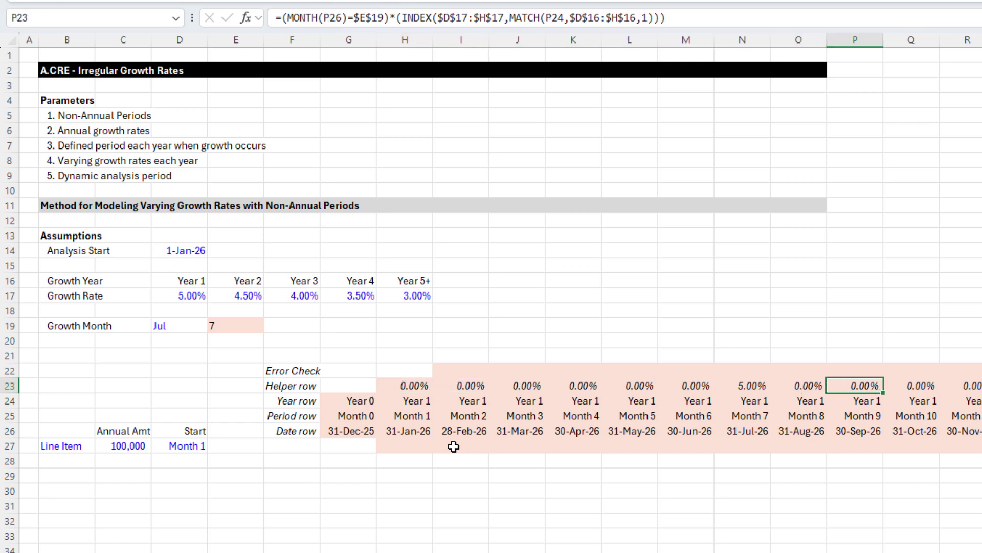
pyautogui.press('Left')
pyautogui.press('Left')
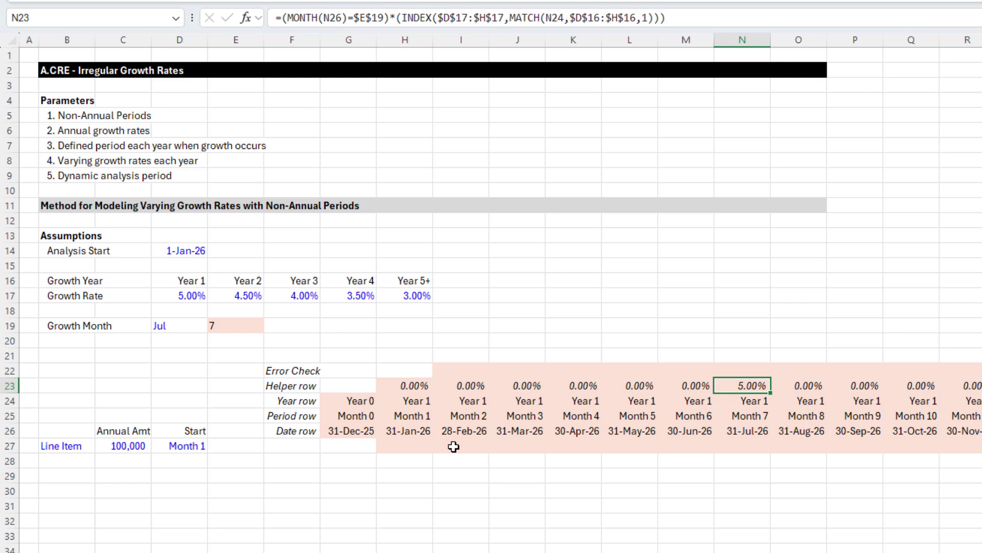
# - Follow the helper row from N23 to the Year 2 July growth rate in Z23
pyautogui.press('Right')
pyautogui.press('Right')
pyautogui.press('Right')
pyautogui.press('Right')
pyautogui.press('Right')
pyautogui.press('Right')
pyautogui.press('Right')
pyautogui.press('Right')
pyautogui.press('Right')
pyautogui.press('Right')
pyautogui.press('Right')
pyautogui.press('Right')
pyautogui.press('Right')
pyautogui.press('Right')
pyautogui.press('Right')
pyautogui.press('Right')
pyautogui.press('Right')
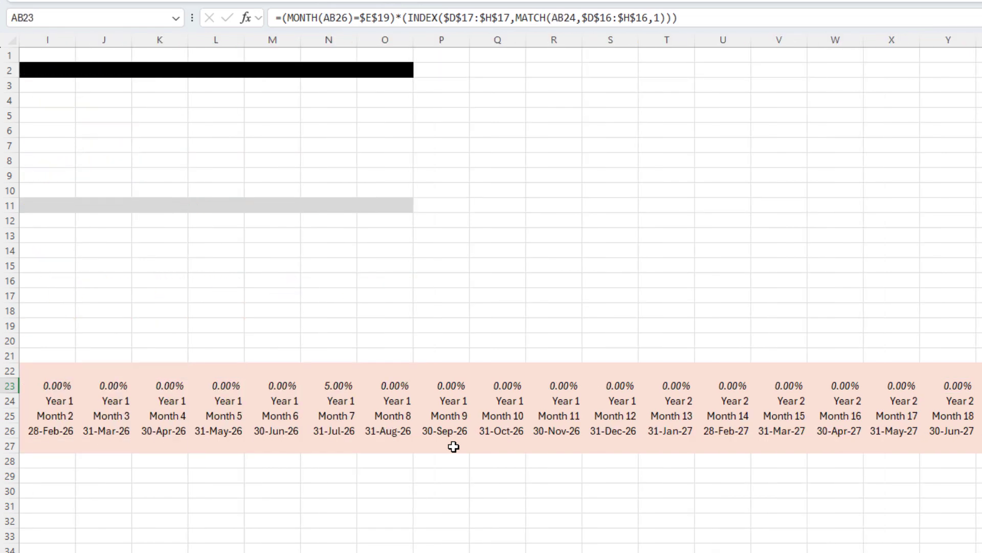
pyautogui.press('Left')
pyautogui.press('Left')
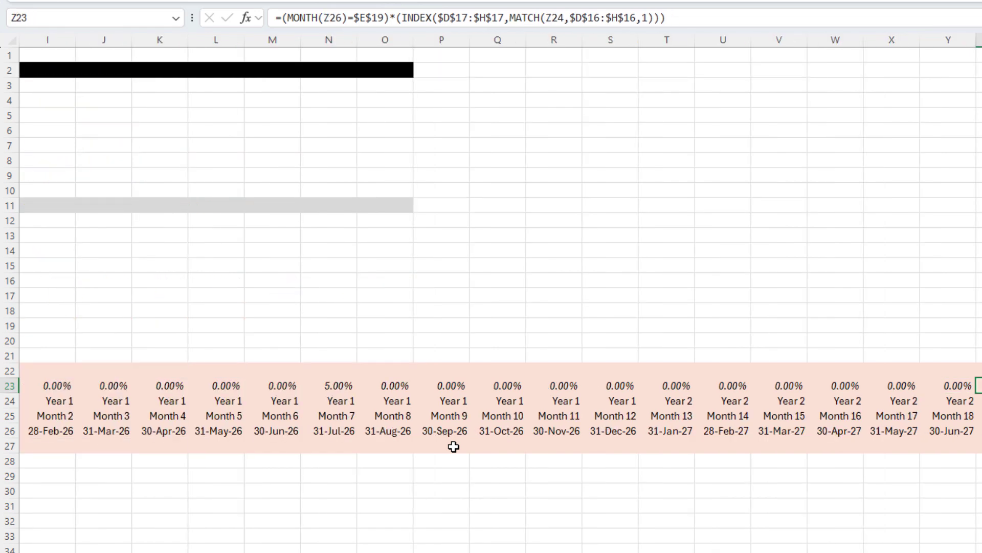
# - Examine the helper row beyond Z23 through AQ23, checking the following growth month, and return to the start of row 23
pyautogui.press('Right')
pyautogui.press('Right')
pyautogui.press('Right')
pyautogui.press('Right')
pyautogui.press('Right')
pyautogui.press('Right')
pyautogui.press('Right')
pyautogui.press('Right')
pyautogui.press('Right')
pyautogui.press('Right')
pyautogui.press('Right')
pyautogui.press('Right')
pyautogui.press('Right')
pyautogui.press('Right')
pyautogui.press('Right')
pyautogui.press('Right')
pyautogui.press('Right')
pyautogui.hotkey('ctrl', 'Left')
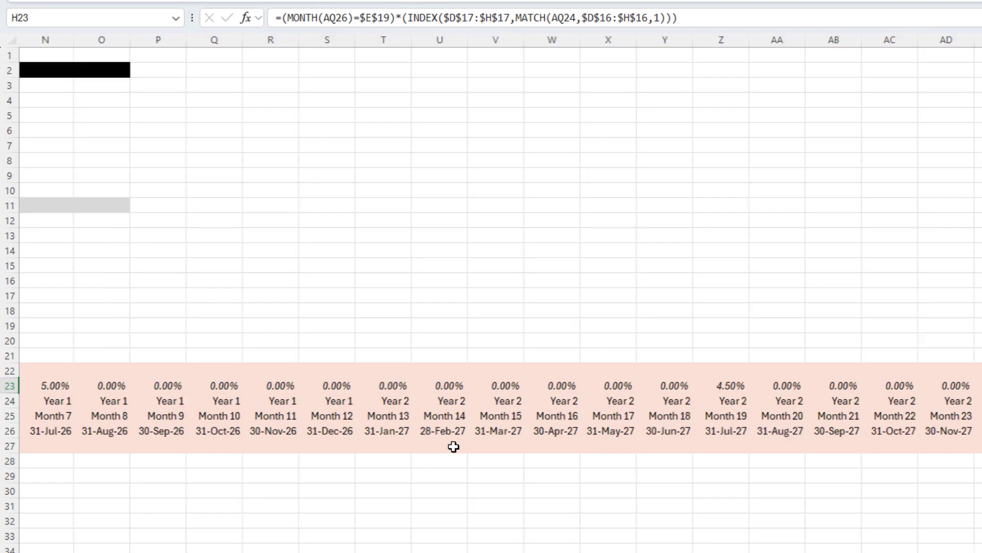
pyautogui.press('Home')
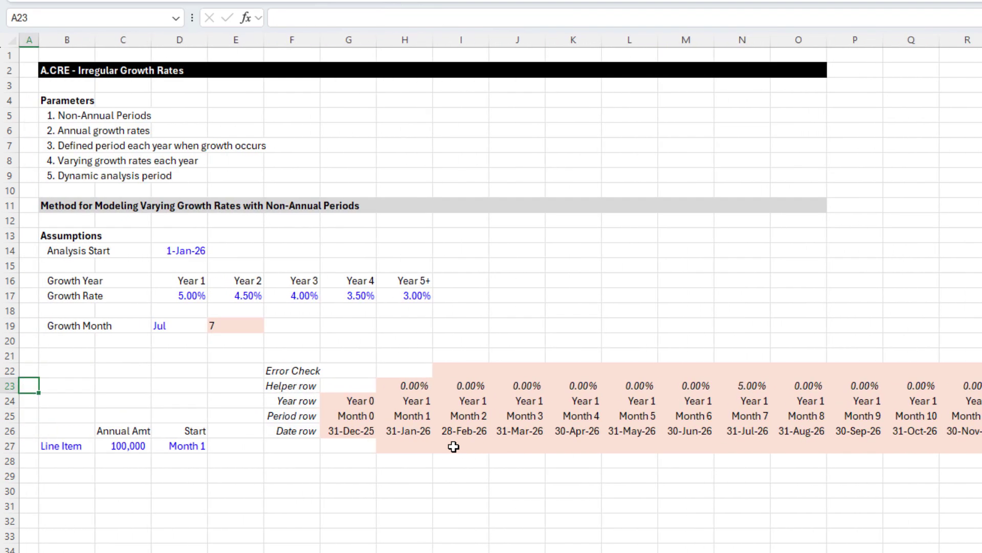
# - Set the growth month to Jan and check the Month 1 column's helper value in H23 and the line item cell H27
pyautogui.click(175, 323)
pyautogui.click(214, 326)
pyautogui.click(204, 339)
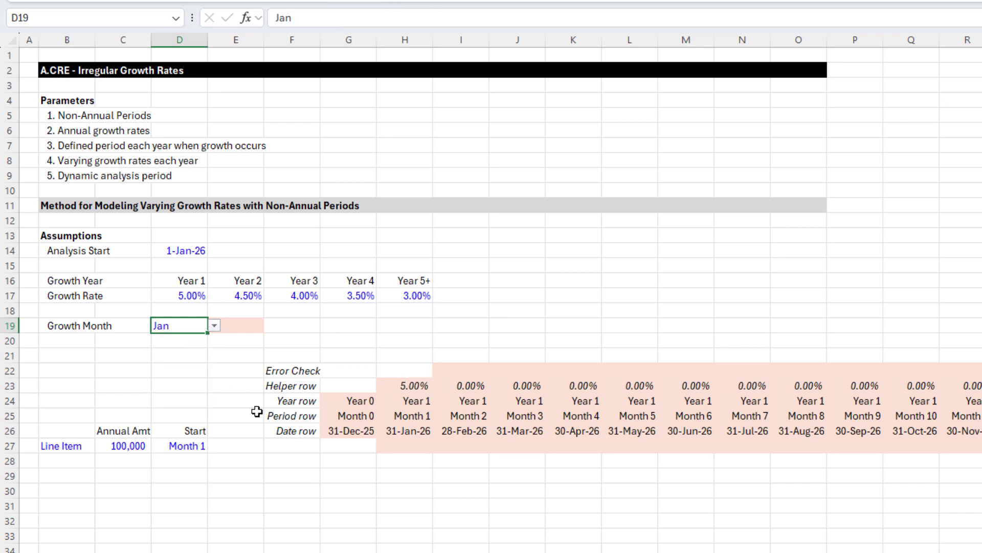
pyautogui.moveTo(413, 384); pyautogui.dragTo(413, 433)
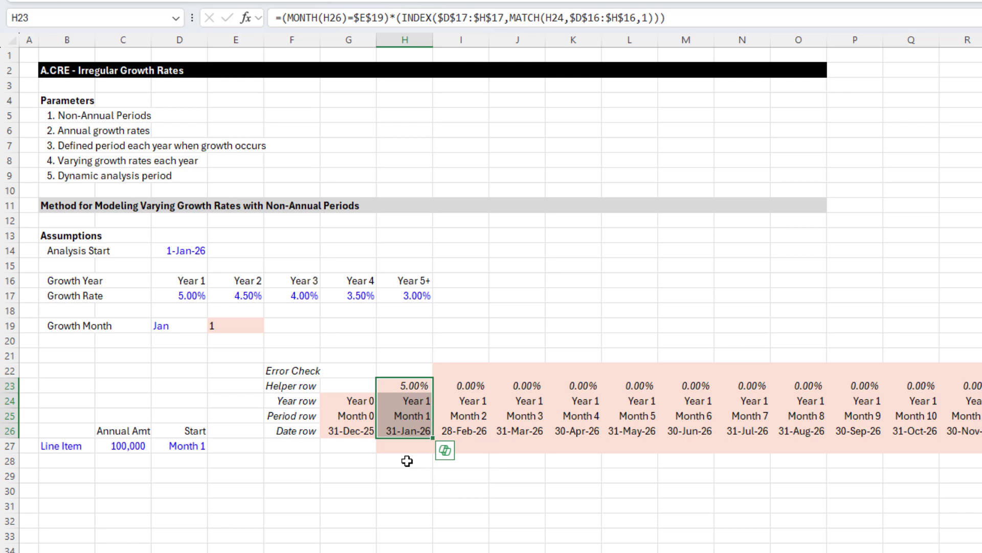
pyautogui.click(406, 446)
pyautogui.click(413, 390)
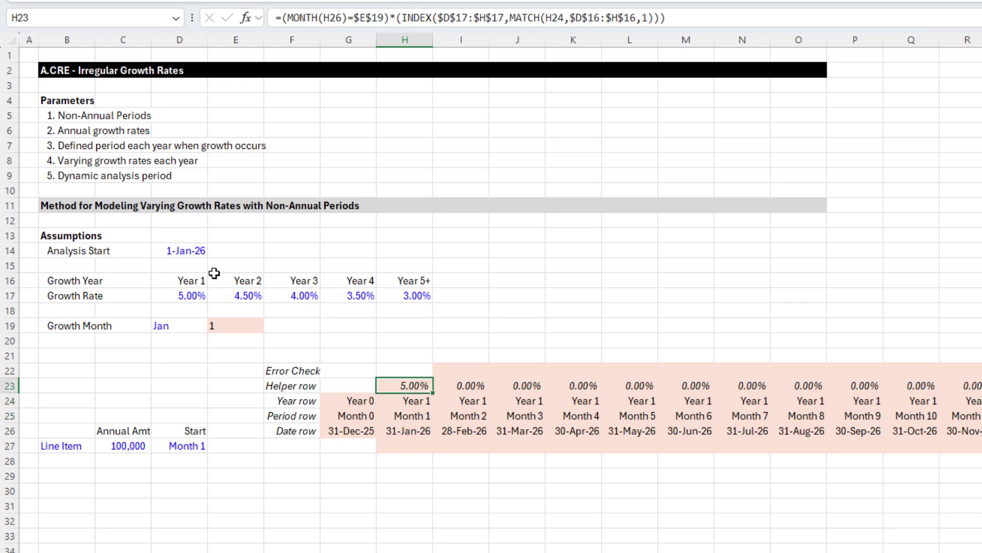
# - Set the first growth year in D16 to 2 and check the helper formula in H23
pyautogui.click(197, 279)
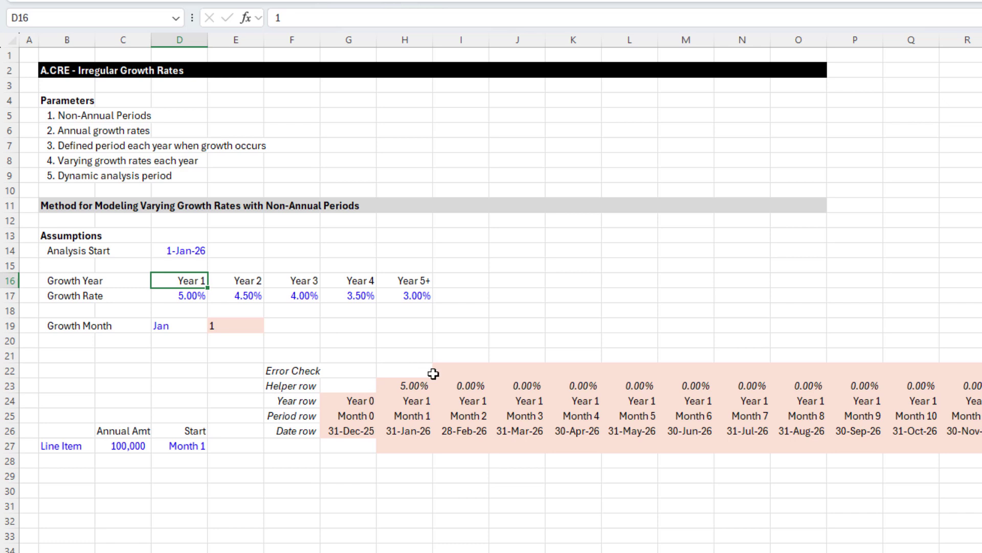
pyautogui.write('2')
pyautogui.press('Return')
pyautogui.press('Up')
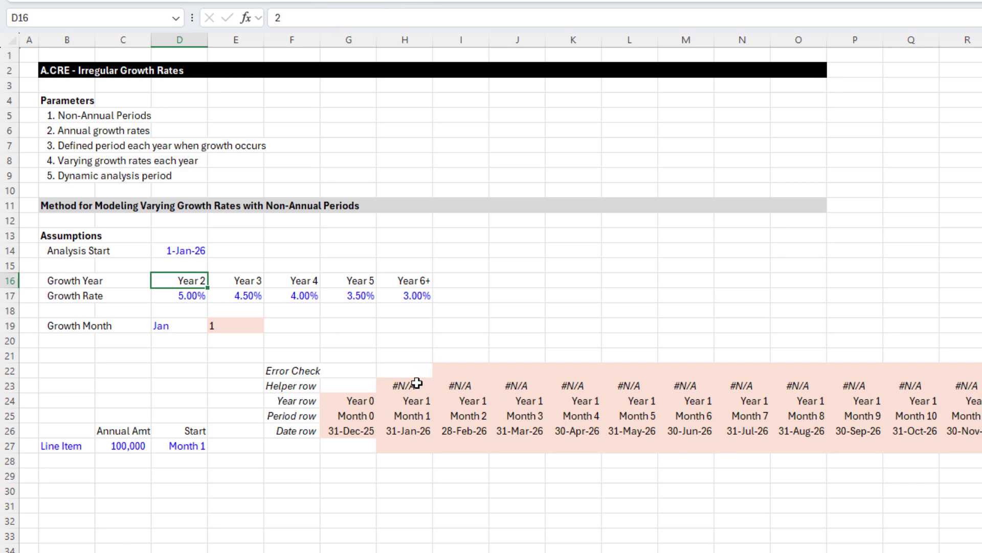
pyautogui.click(417, 383)
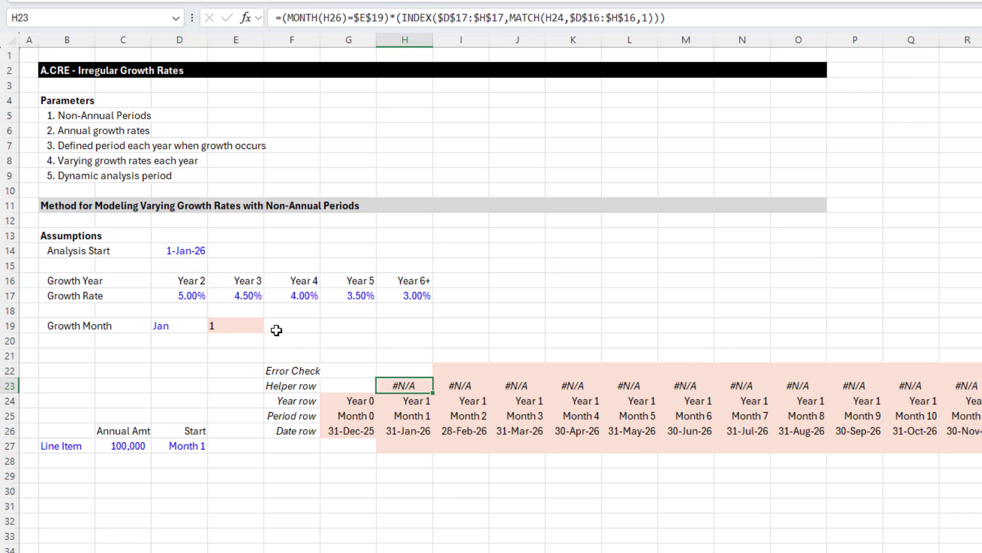
# - Set the first growth year in D16 back to 1
pyautogui.click(195, 281)
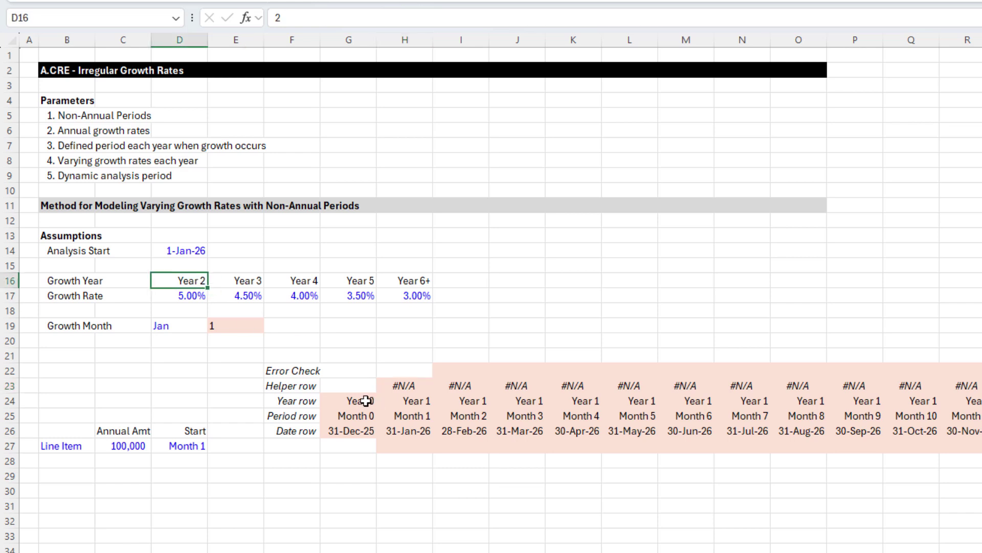
pyautogui.write('1')
pyautogui.hotkey('ctrl', 'Return')
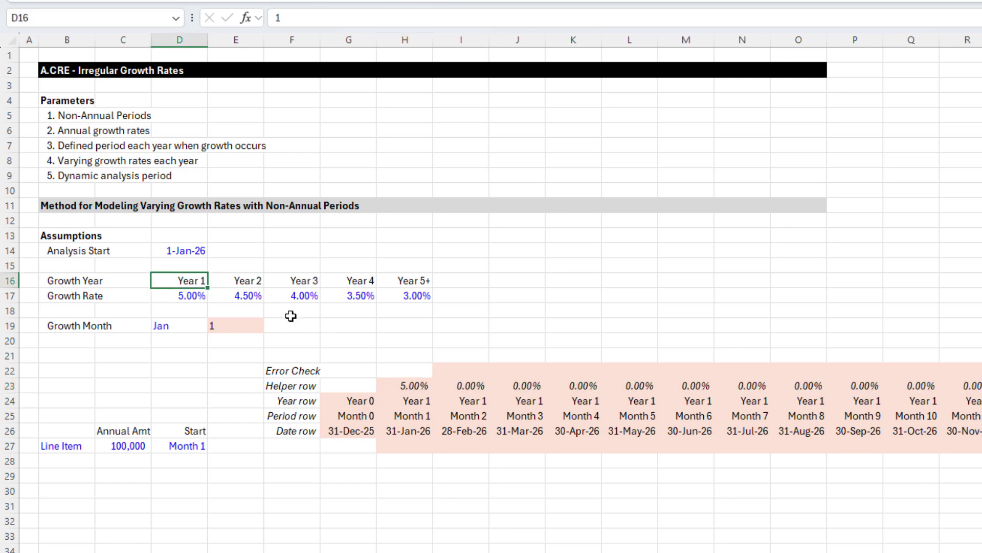
# - Insert blank cells at H16:H17, shifting the Year 5+ growth year and rate one column right
pyautogui.press('Right')
pyautogui.press('Right')
pyautogui.press('Right')
pyautogui.press('Right')
pyautogui.hotkey('shift', 'Down')
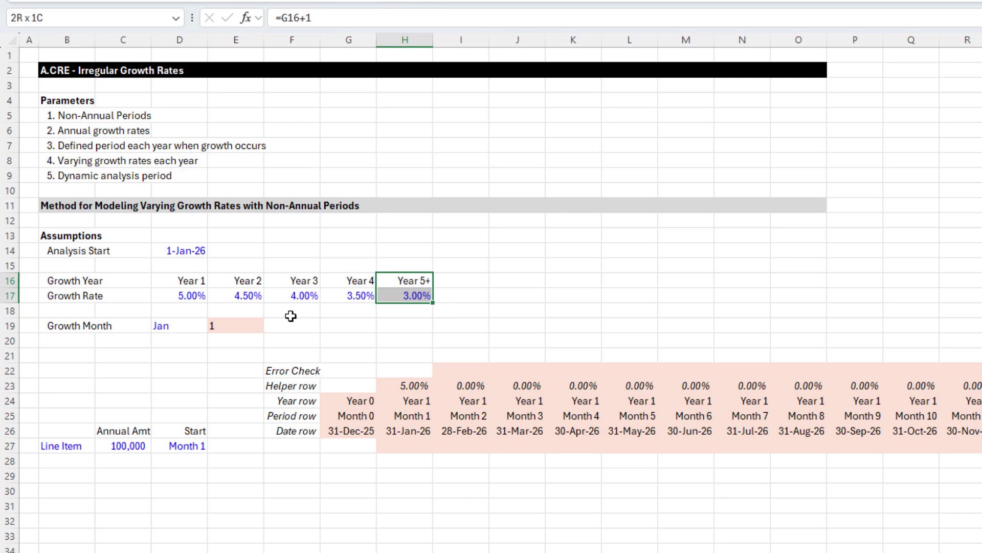
pyautogui.hotkey('ctrl', 'shift', '=')
pyautogui.press('Up')
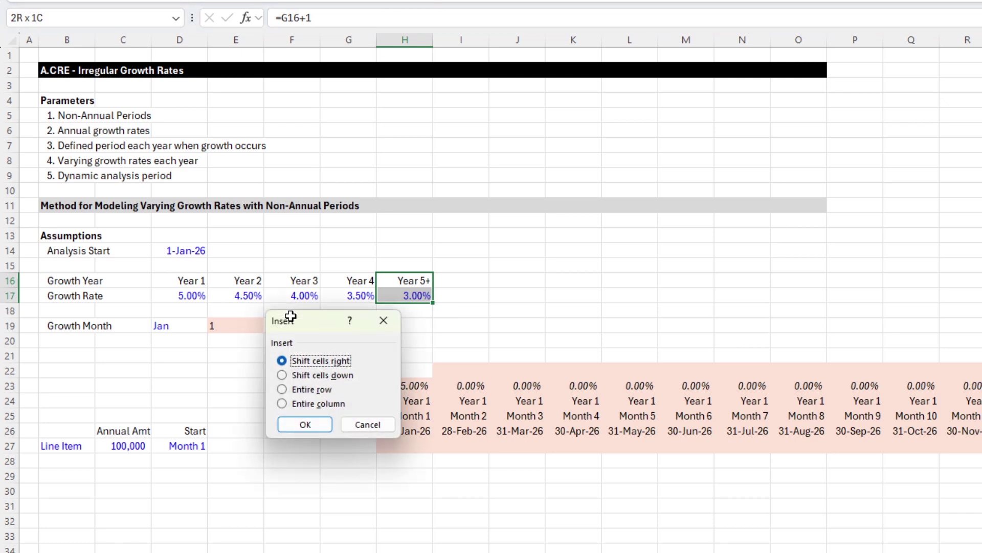
pyautogui.press('Return')
# - Copy the Year 4 growth year and rate from G16:G17 into H16:I17
pyautogui.press('Left')
pyautogui.hotkey('shift', 'Down')
pyautogui.hotkey('ctrl', 'c')
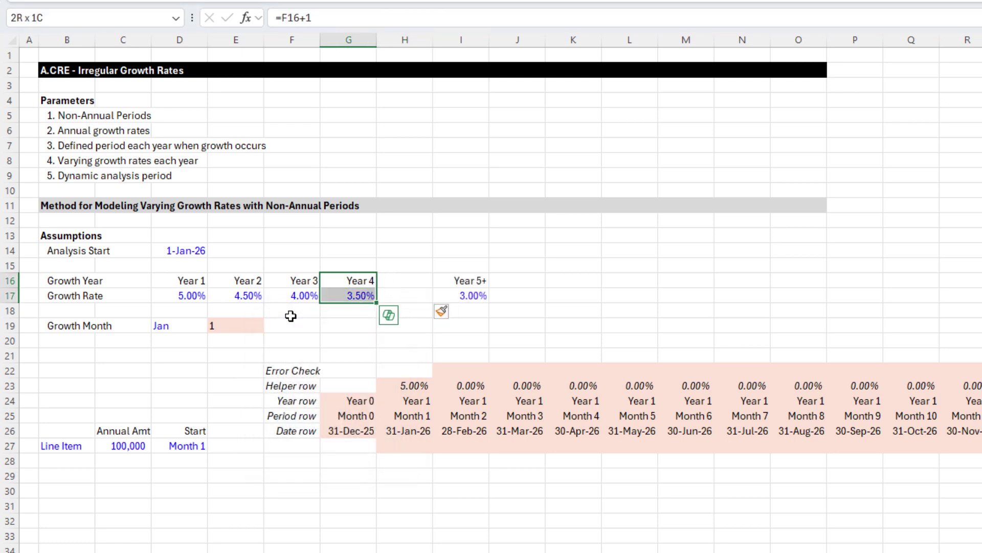
pyautogui.press('Right')
pyautogui.hotkey('shift', 'Right')
pyautogui.hotkey('ctrl', 'v')
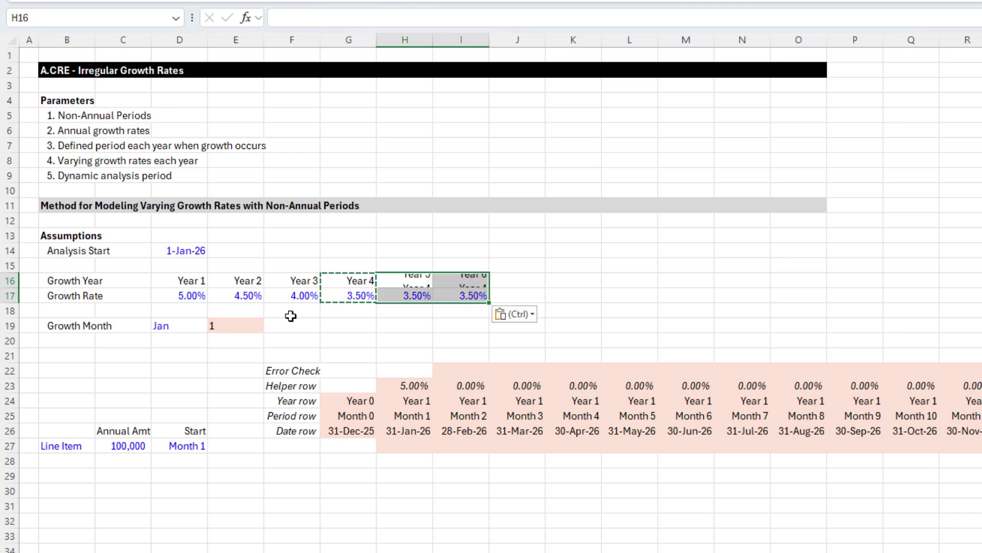
pyautogui.press('Escape')
# - Set the Year 1 growth rate in D17 to 0% and the Year 2 rate in E17 to 5%
pyautogui.press('Left')
pyautogui.press('Left')
pyautogui.press('Left')
pyautogui.press('Left')
pyautogui.press('Down')
pyautogui.write('0')
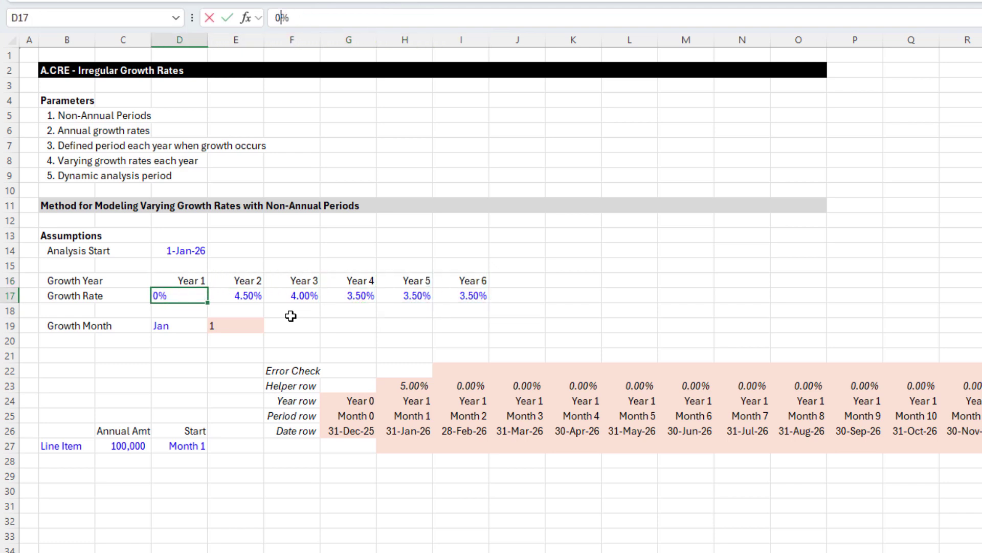
pyautogui.press('Return')
pyautogui.press('Up')
pyautogui.press('Right')
pyautogui.write('5')
pyautogui.hotkey('ctrl', 'Return')
# - Set the growth rates to 4.5% for Year 3, 4% for Year 4 and 3% for Year 6
pyautogui.press('Right')
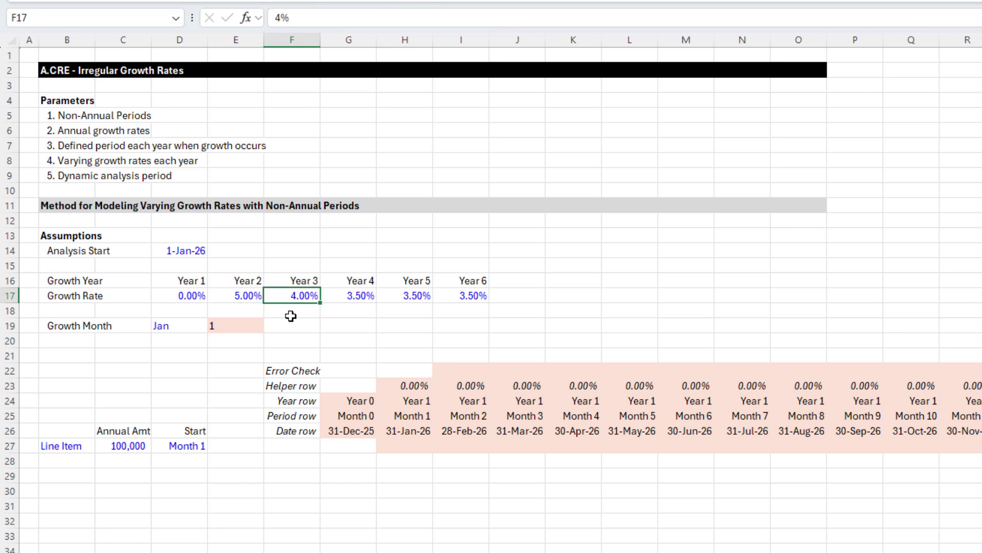
pyautogui.write('4.5')
pyautogui.press('Right')
pyautogui.write('4')
pyautogui.hotkey('ctrl', 'Return')
pyautogui.press('Right')
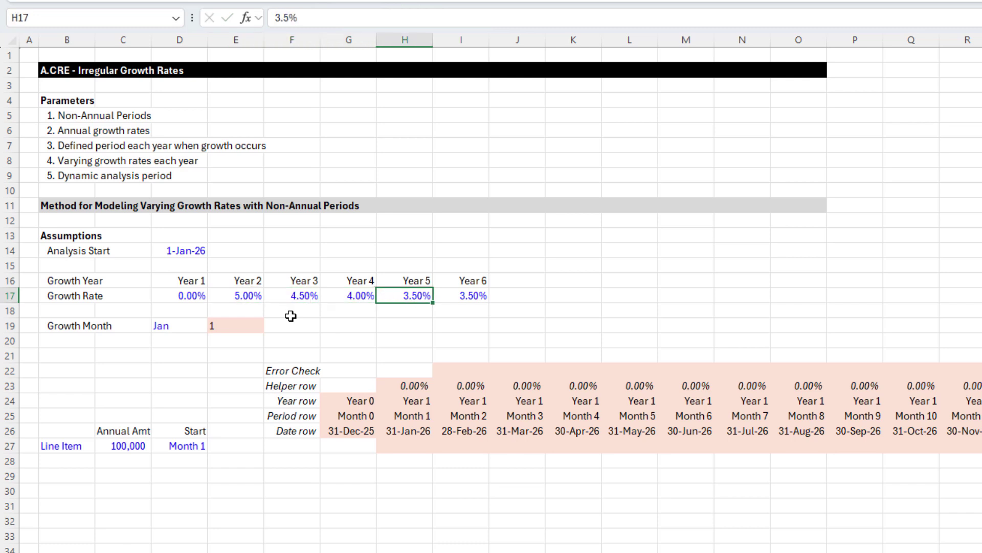
pyautogui.press('Right')
pyautogui.write('3')
pyautogui.press('Return')
# - Examine the helper row formula across to T23, the Month 13 column, and the Year 1 growth rate in D17
pyautogui.press('Up')
pyautogui.press('Left')
pyautogui.press('Down')
pyautogui.press('Down')
pyautogui.press('Down')
pyautogui.press('Down')
pyautogui.press('Down')
pyautogui.press('Down')
pyautogui.press('Right')
pyautogui.press('Right')
pyautogui.press('Right')
pyautogui.press('Right')
pyautogui.press('Right')
pyautogui.press('Right')
pyautogui.press('Right')
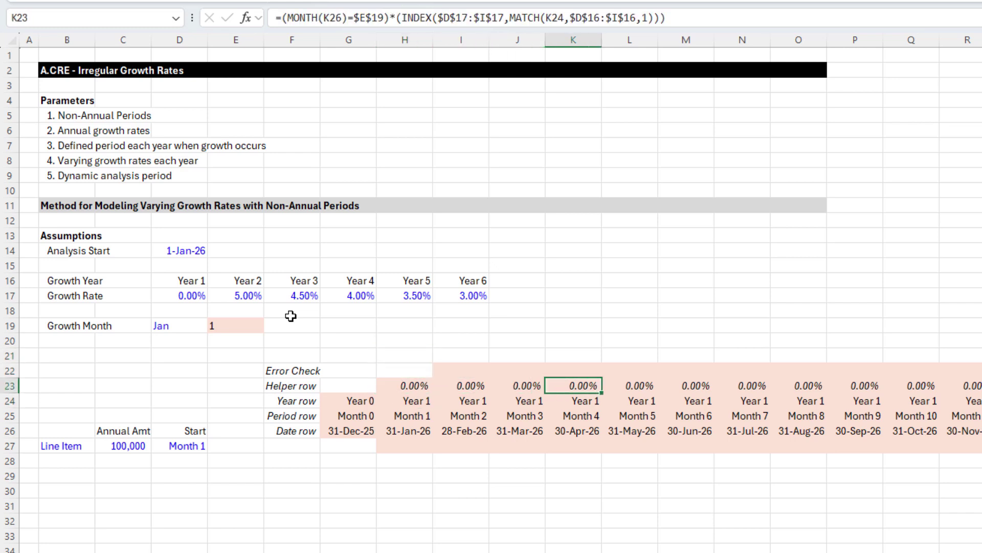
pyautogui.press('Right')
pyautogui.press('Right')
pyautogui.press('Right')
pyautogui.press('Right')
pyautogui.press('Right')
pyautogui.press('Down')
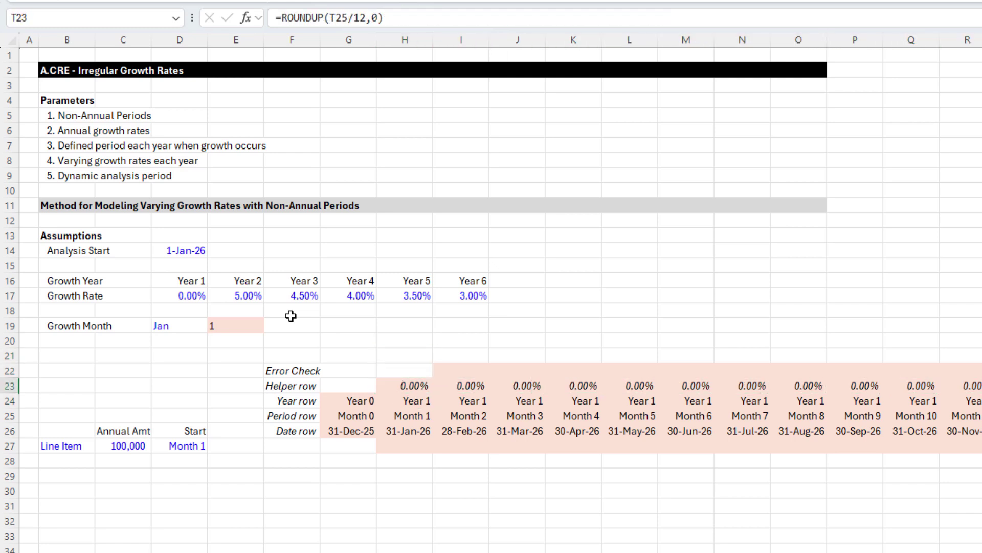
pyautogui.press('Up')
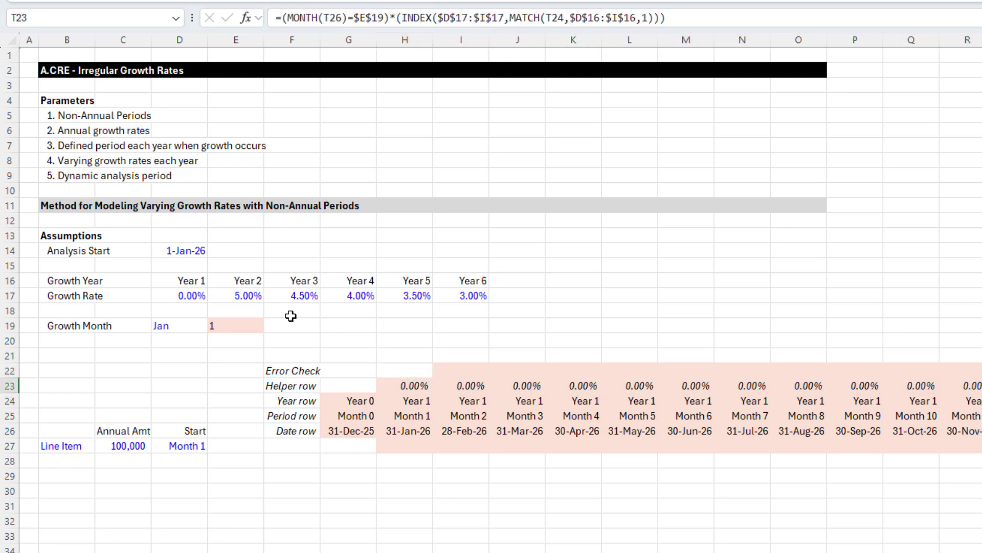
pyautogui.click(195, 287)
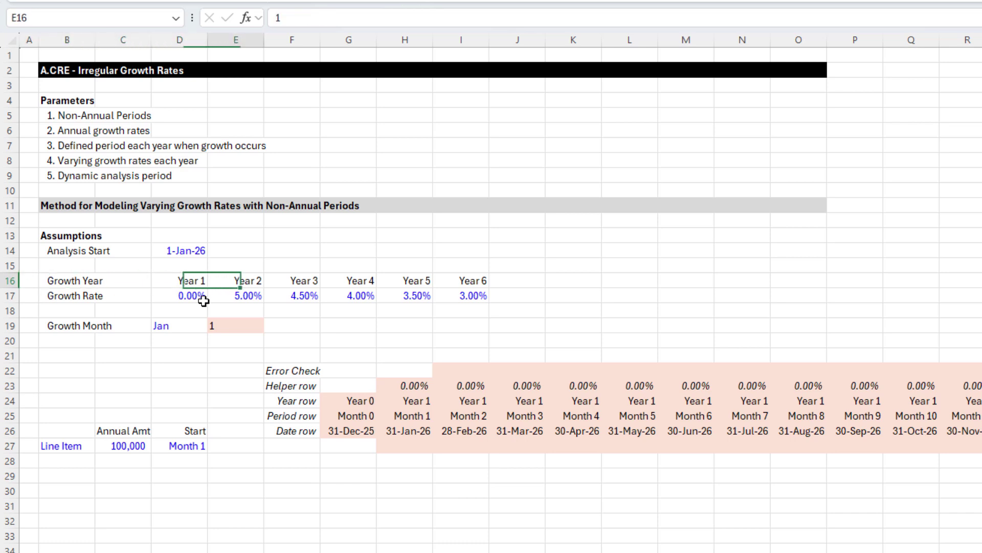
pyautogui.click(204, 301)
pyautogui.press('Up')
pyautogui.press('Down')
pyautogui.press('Right')
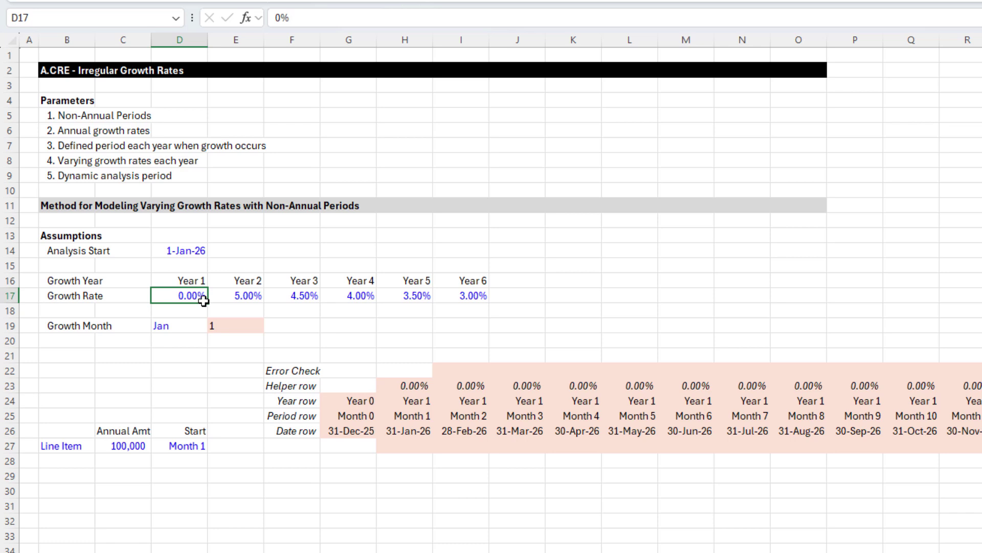
# - Set the growth month to Jul and the Year 1 growth rate in D17 to 5%
pyautogui.click(194, 325)
pyautogui.click(215, 326)
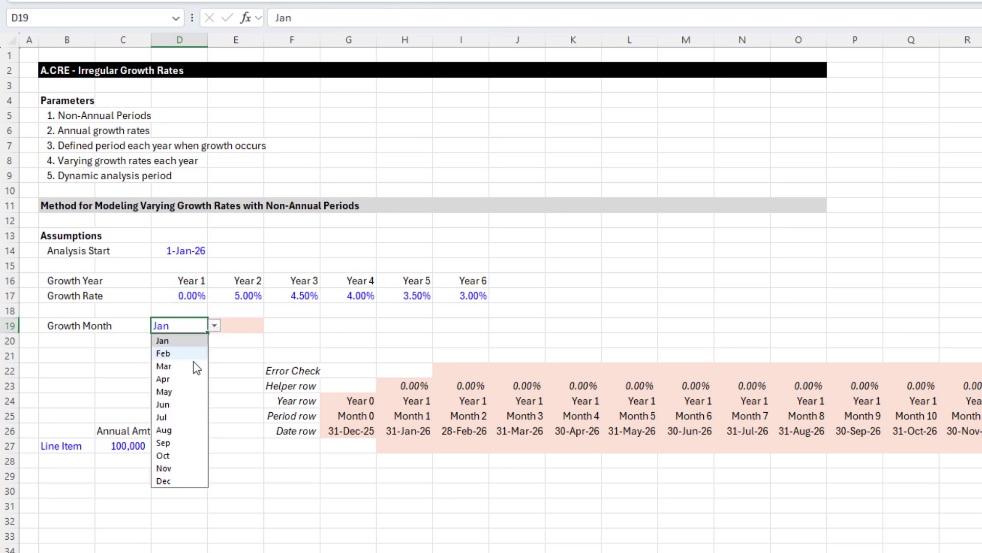
pyautogui.click(194, 417)
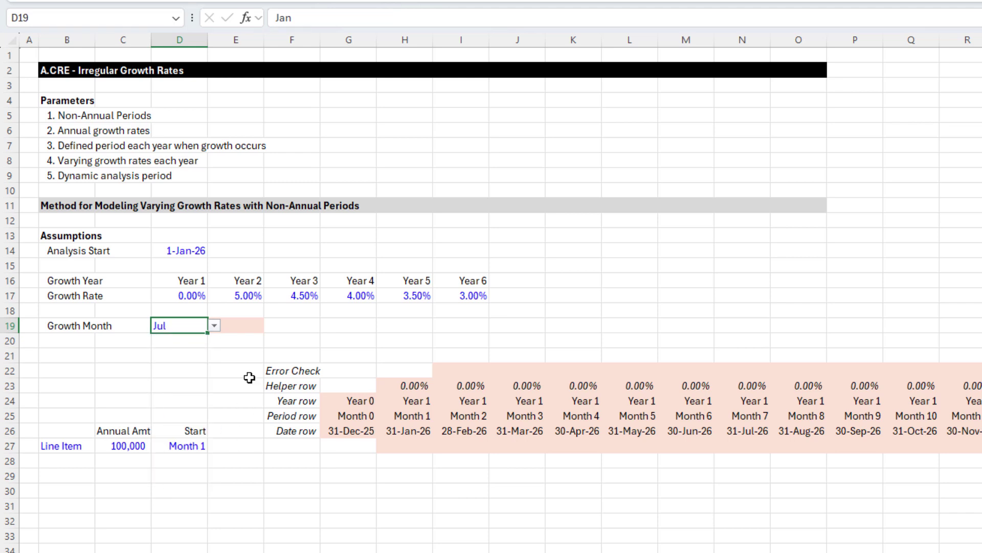
pyautogui.click(191, 297)
pyautogui.write('5')
pyautogui.press('Tab')
# - Copy the growth rates in F17:I17 one column left into E17:H17
pyautogui.press('Tab')
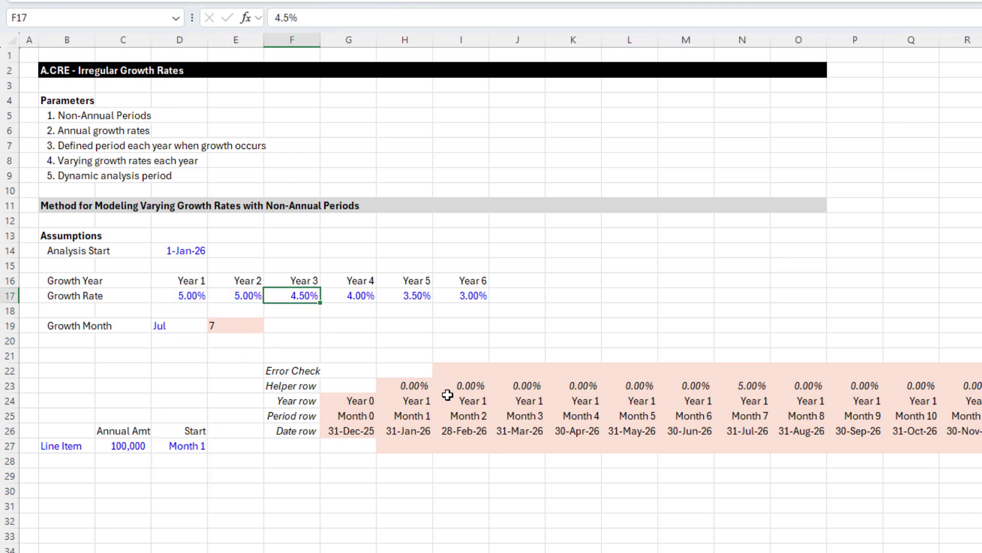
pyautogui.hotkey('shift', 'Right')
pyautogui.hotkey('shift', 'Right')
pyautogui.hotkey('shift', 'Right')
pyautogui.hotkey('ctrl', 'c')
pyautogui.press('Left')
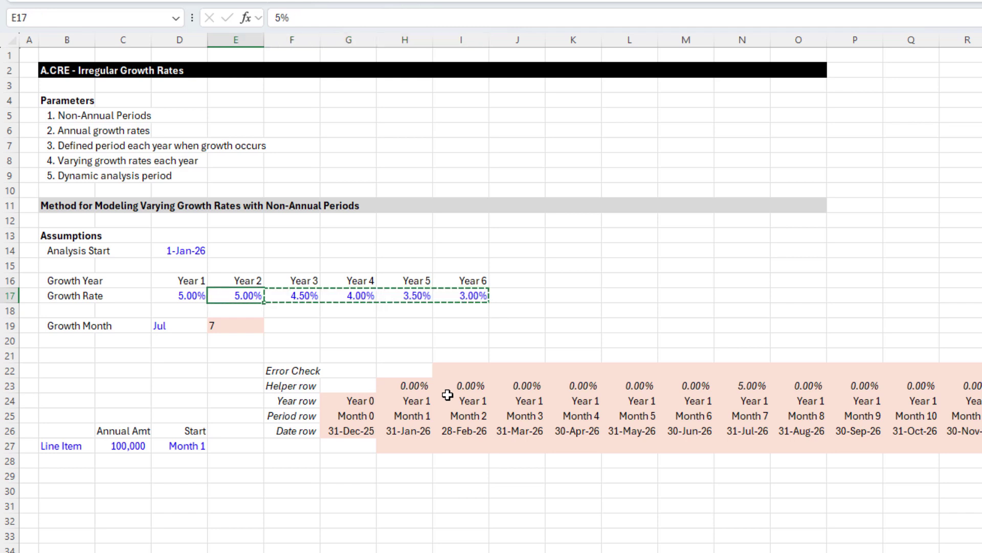
pyautogui.press('Return')
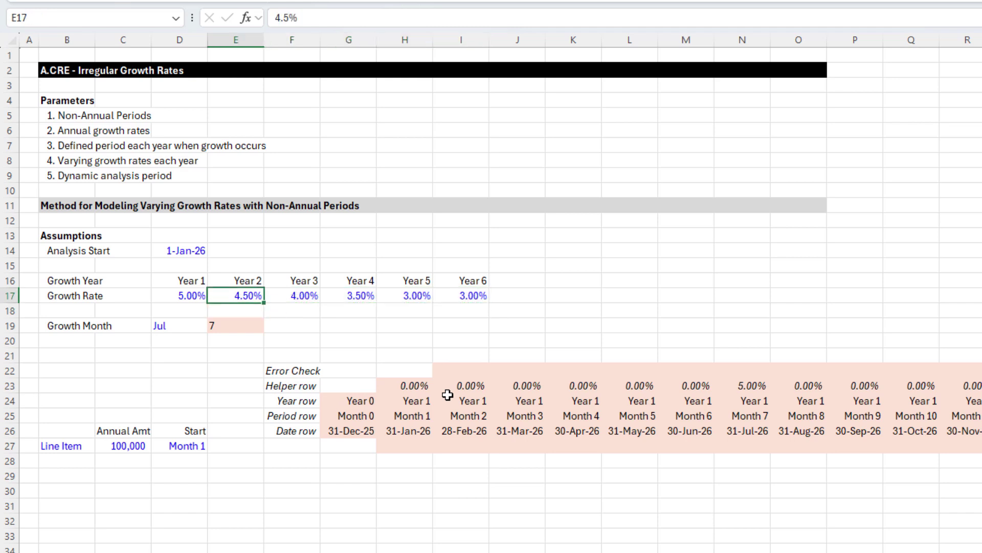
# - Review the growth rates across row 17 from Year 2 to Year 6
pyautogui.press('Right')
pyautogui.press('Right')
pyautogui.press('Right')
pyautogui.press('Right')
pyautogui.press('Left')
pyautogui.press('Left')
pyautogui.press('Left')
pyautogui.press('Left')
pyautogui.press('Left')
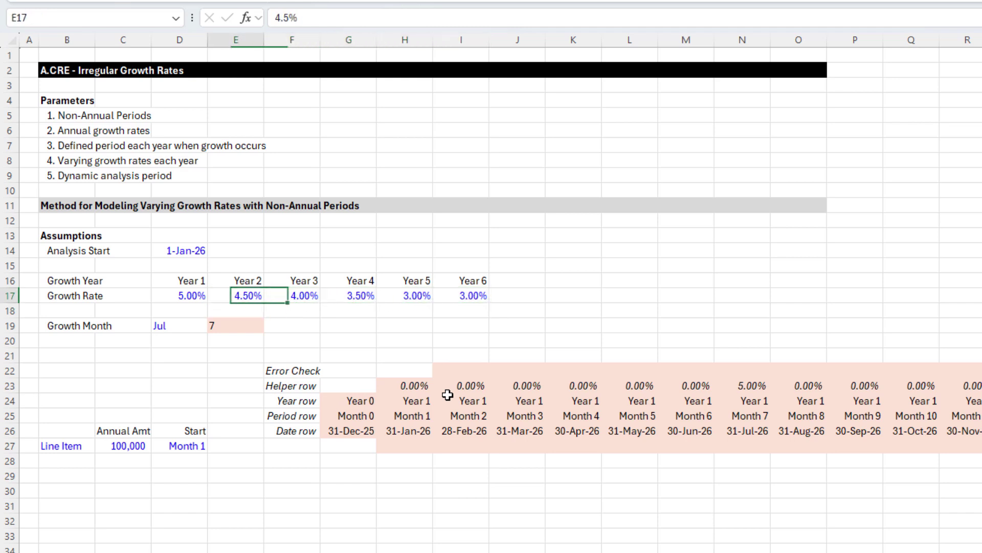
# - Apply the custom number format "Year" 0+ to the Year 6 header in I16
pyautogui.press('Up')
pyautogui.press('Right')
pyautogui.press('Right')
pyautogui.press('Right')
pyautogui.press('Right')
pyautogui.press('Right')
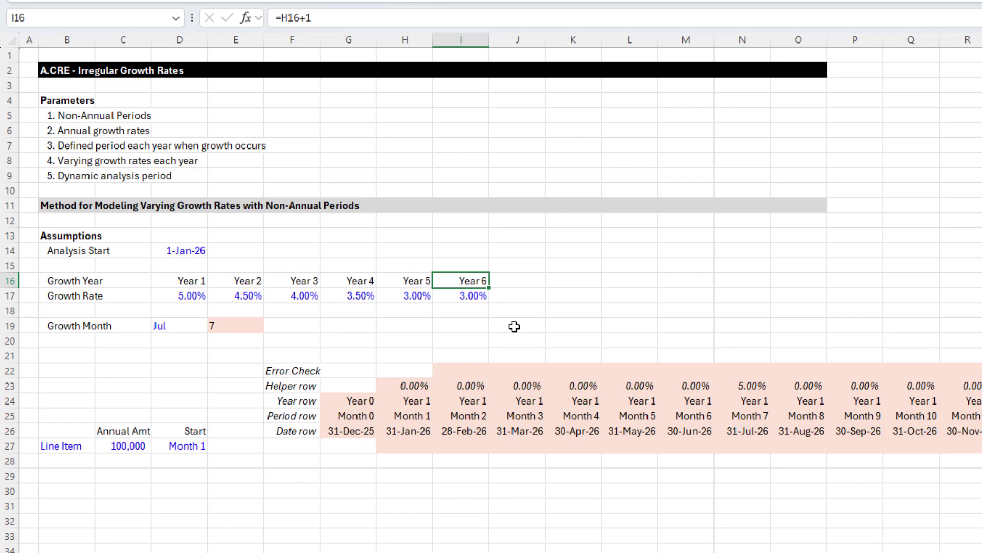
pyautogui.hotkey('ctrl', '1')
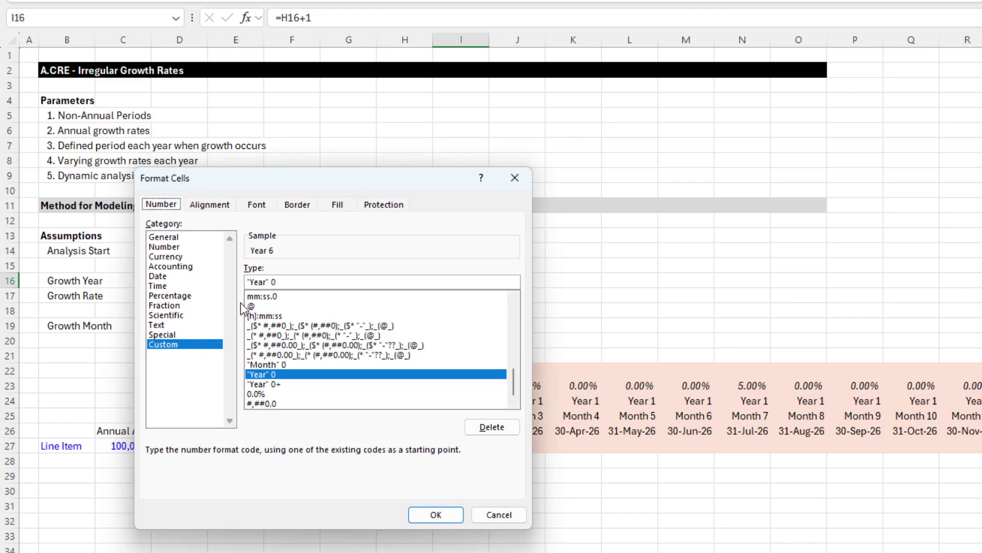
pyautogui.click(276, 283)
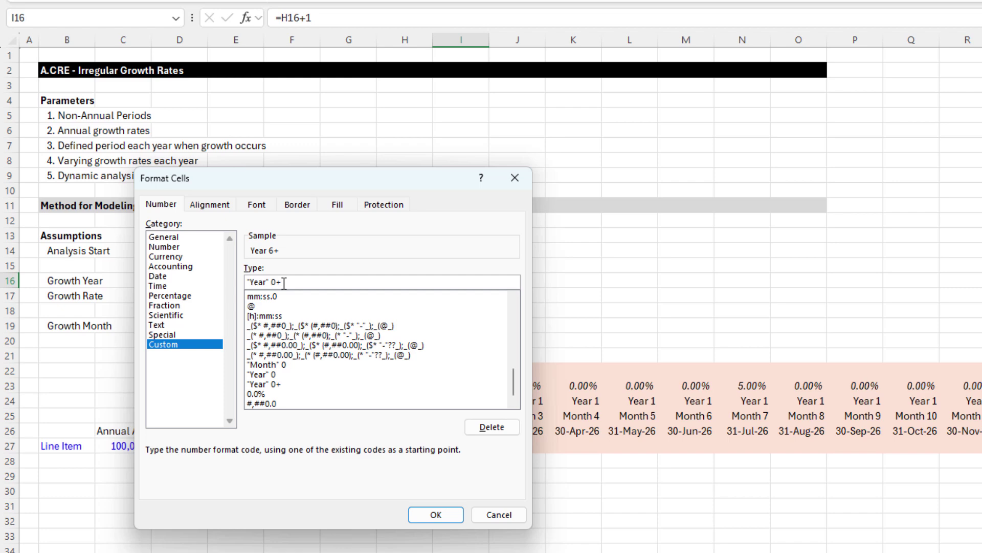
pyautogui.click(436, 514)
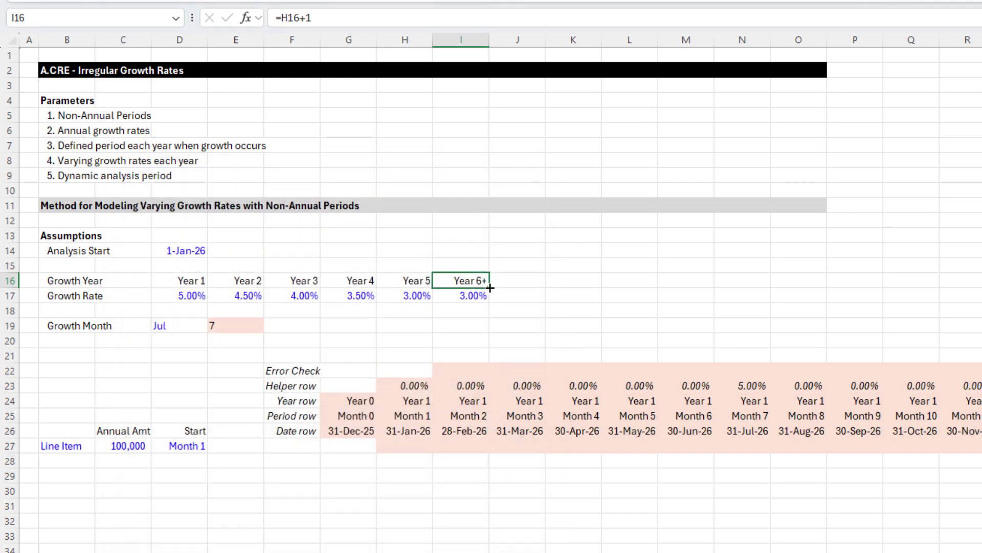
# - Test the custom year format in I16 by entering 5 and then 4
pyautogui.click(547, 322)
pyautogui.click(472, 280)
pyautogui.write('5')
pyautogui.press('Return')
pyautogui.press('Up')
pyautogui.write('5')
pyautogui.press('Return')
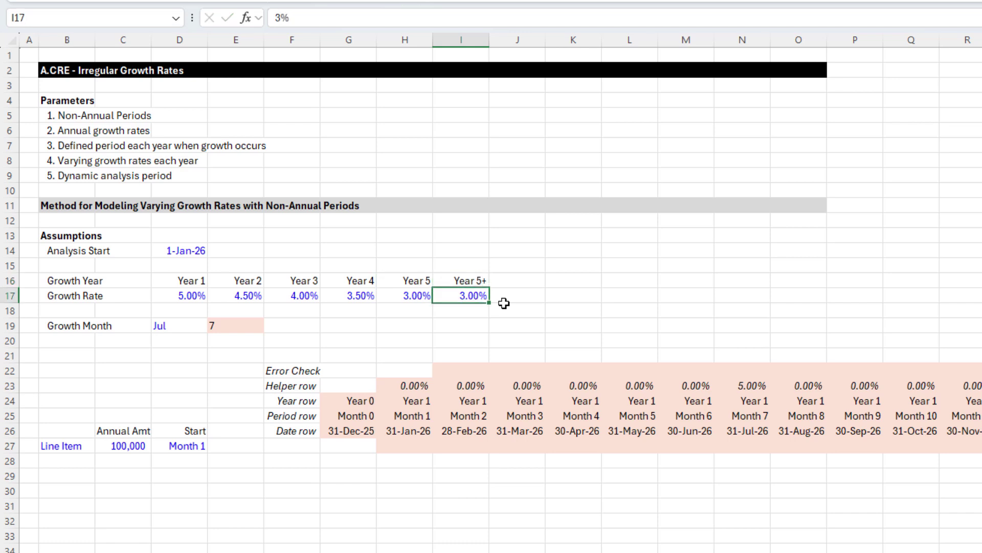
pyautogui.press('Up')
pyautogui.write('4')
pyautogui.press('Return')
pyautogui.press('Up')
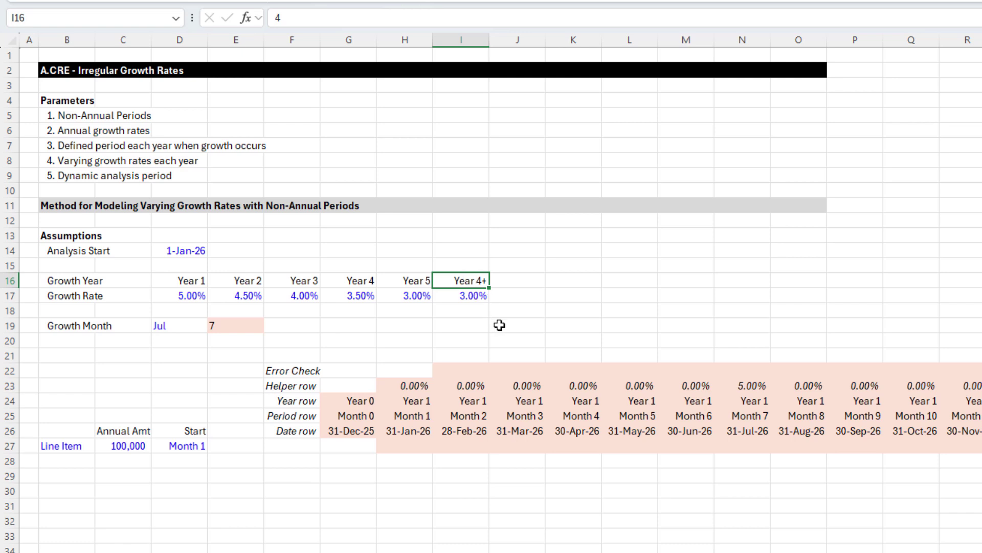
# - Enter the formula =H16+1 in I16 for the last growth year
pyautogui.write('=')
pyautogui.press('Left')
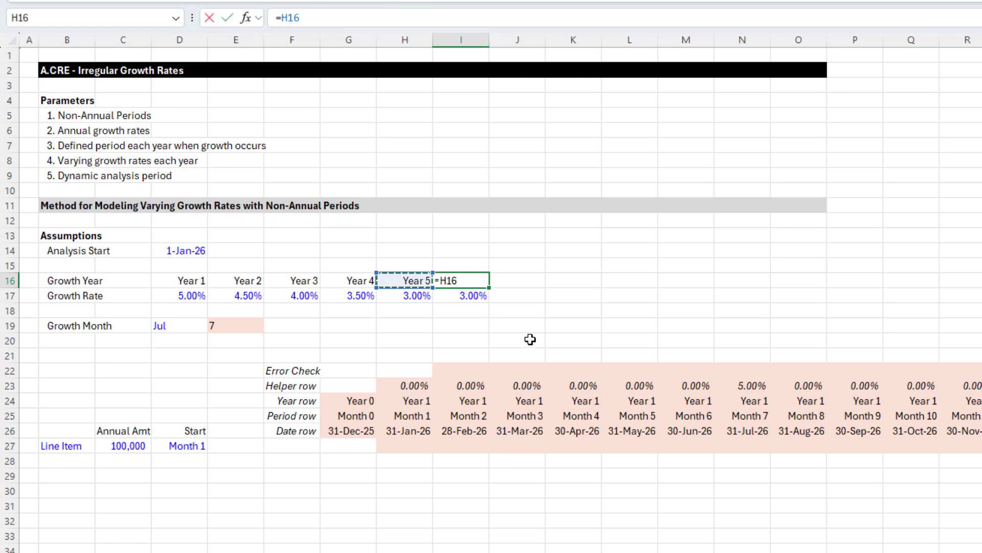
pyautogui.write('+1')
pyautogui.hotkey('ctrl', 'Return')
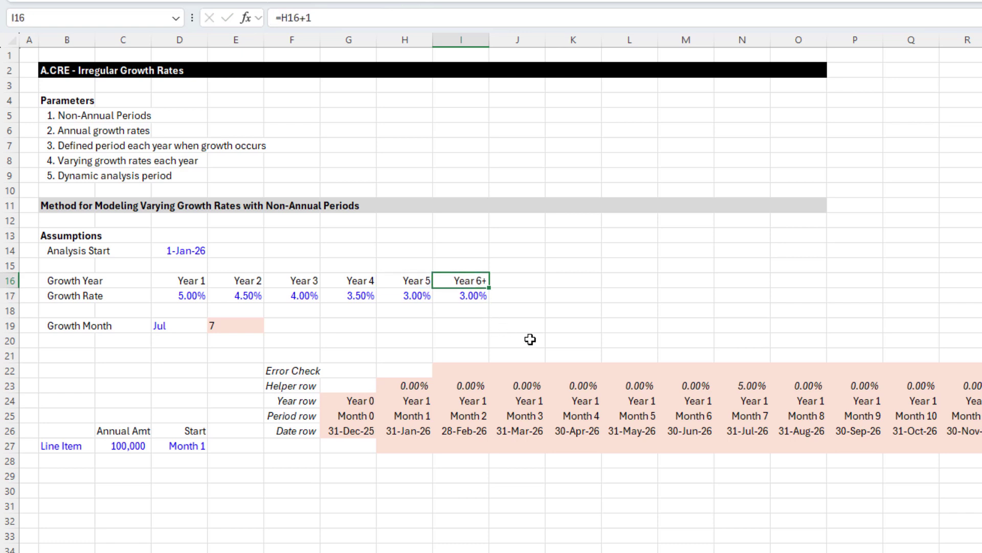
pyautogui.press('Left')
pyautogui.press('Left')
pyautogui.press('Left')
pyautogui.press('Left')
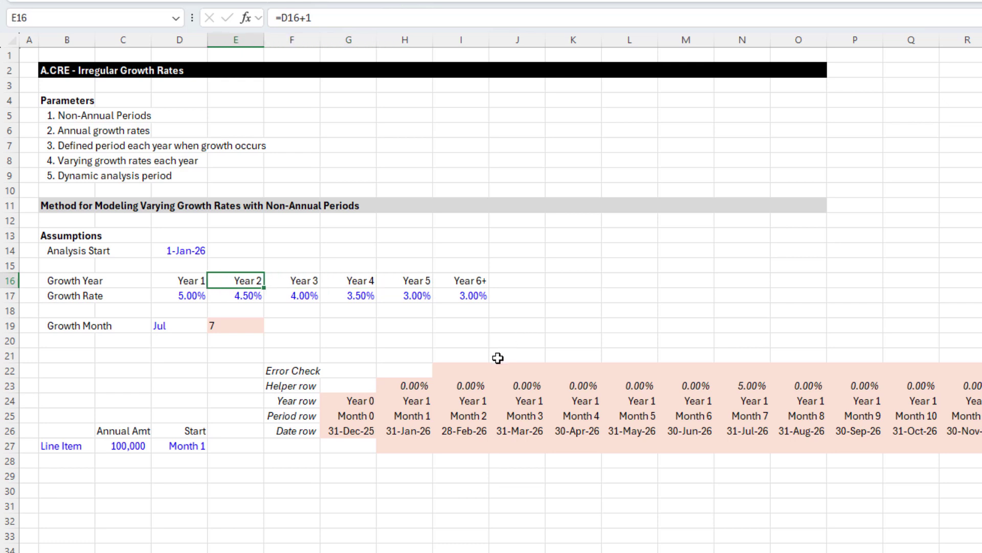
# - Begin the line item formula in H27 with the start-month test (H$25=$D27)
pyautogui.click(405, 445)
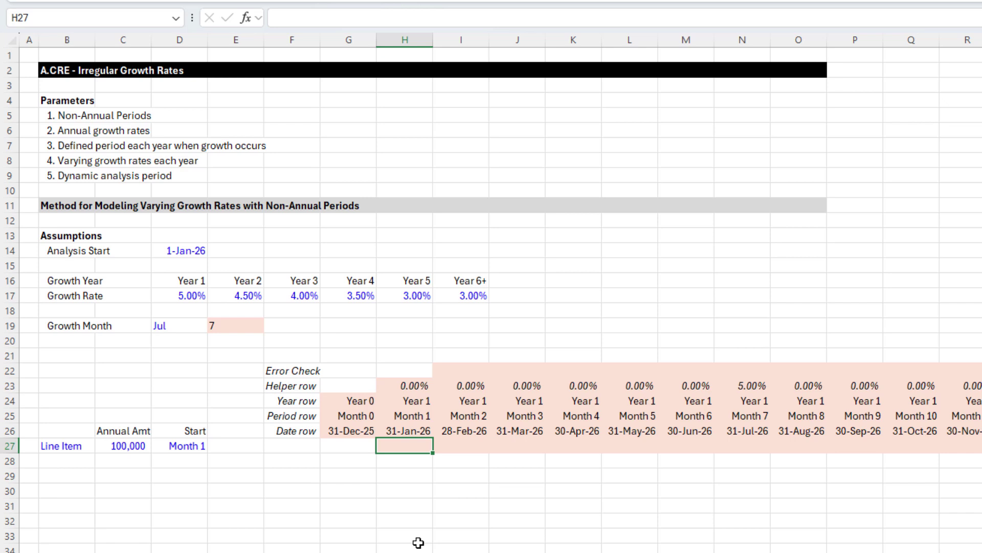
pyautogui.write('=')
pyautogui.press('Up')
pyautogui.press('Up')
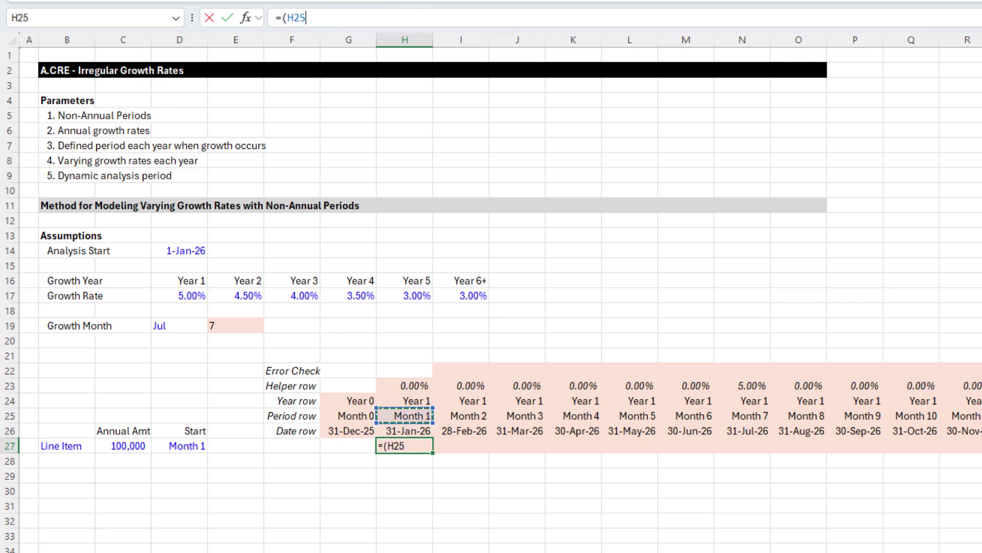
pyautogui.press('F4')
pyautogui.press('F4')
pyautogui.write('=')
pyautogui.press('Left')
pyautogui.press('Left')
pyautogui.press('Left')
pyautogui.press('Left')
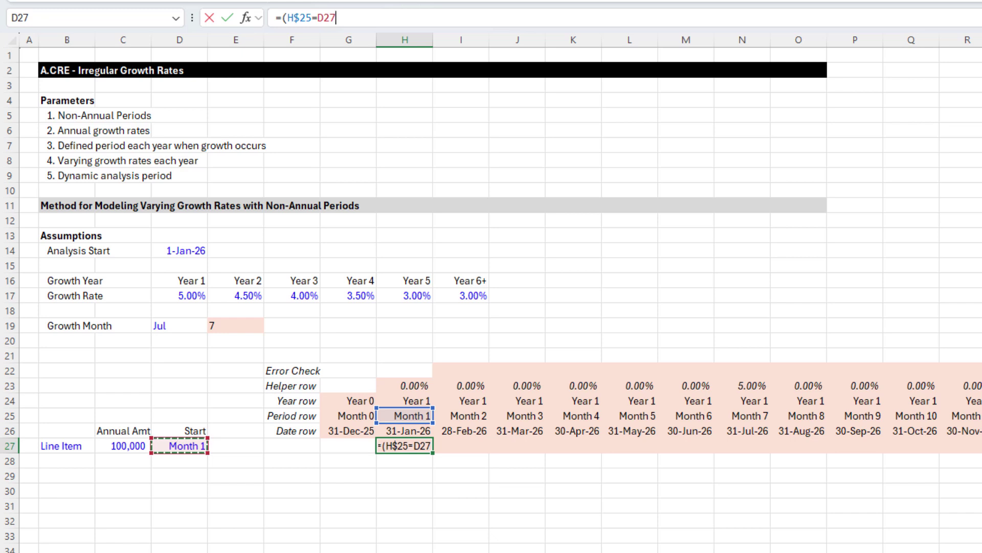
pyautogui.press('F4')
pyautogui.press('F4')
pyautogui.press('F4')
pyautogui.write(')')
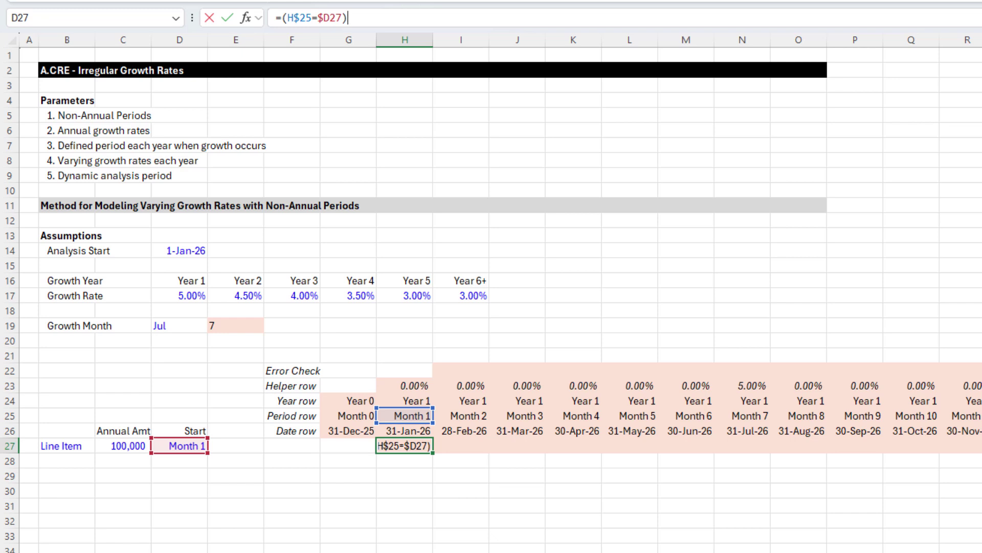
# - Multiply the start-month test in H27 by the monthly amount ($C27/12) and complete the formula
pyautogui.write('*(')
pyautogui.press('Left')
pyautogui.press('Left')
pyautogui.press('Left')
pyautogui.press('Left')
pyautogui.press('Left')
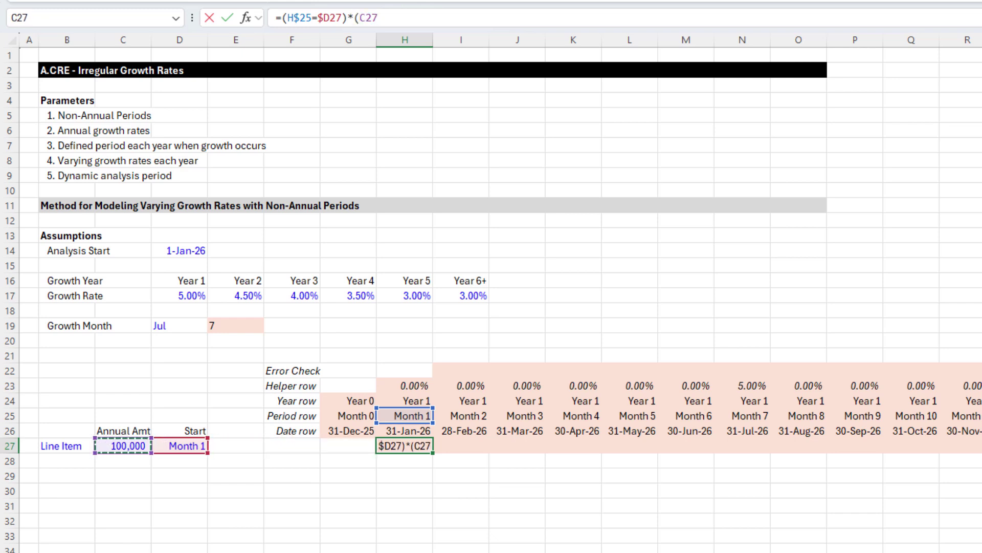
pyautogui.press('F4')
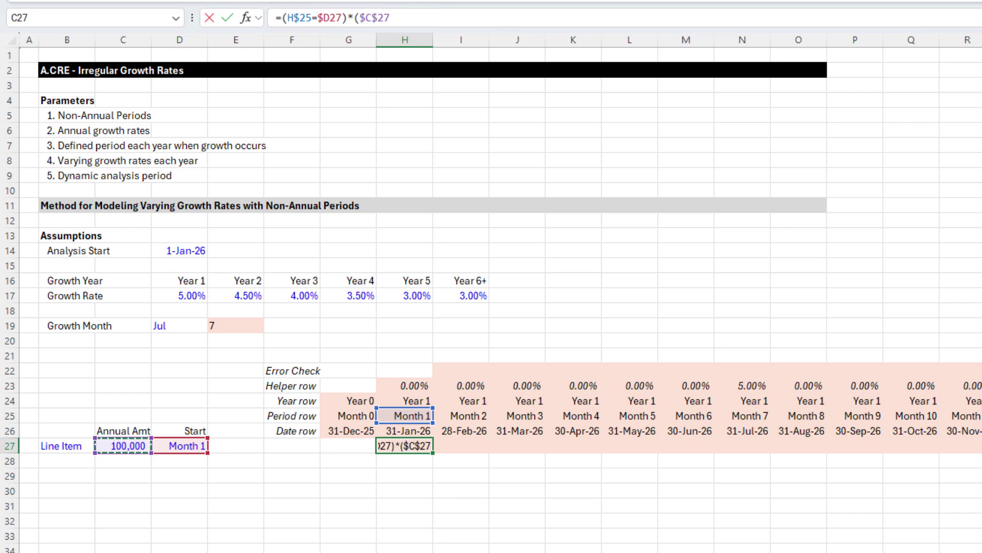
pyautogui.press('F4')
pyautogui.press('F4')
pyautogui.write('/')
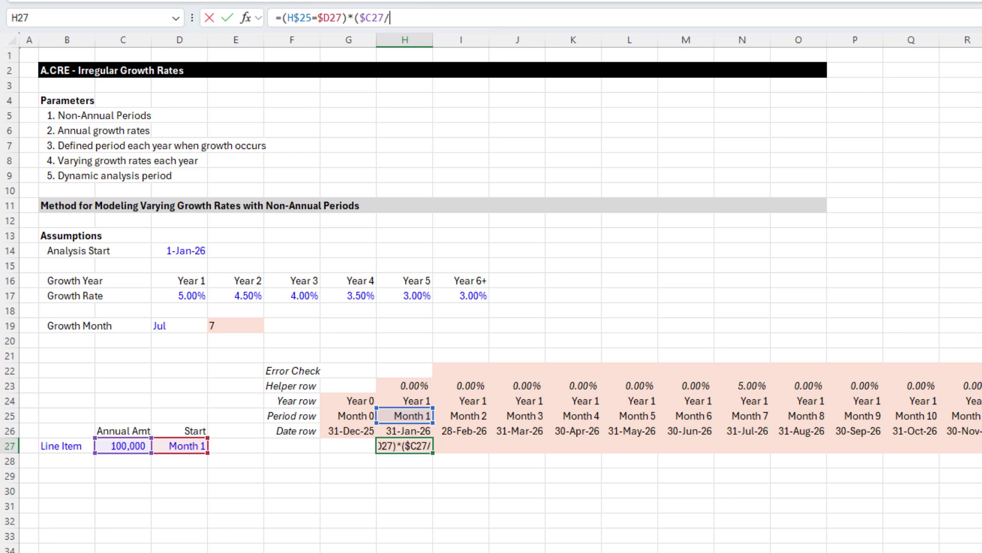
pyautogui.write('12')
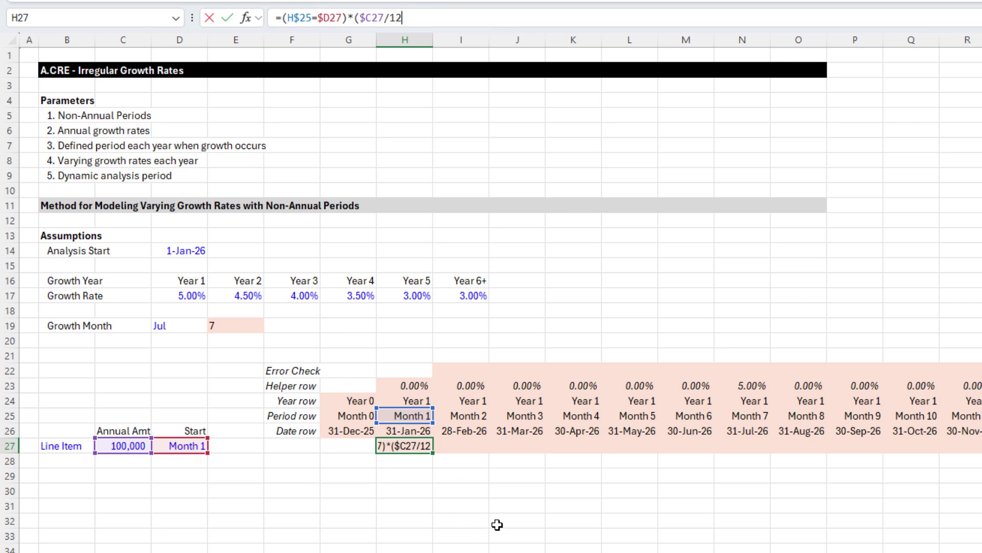
pyautogui.write(')')
pyautogui.press('Return')
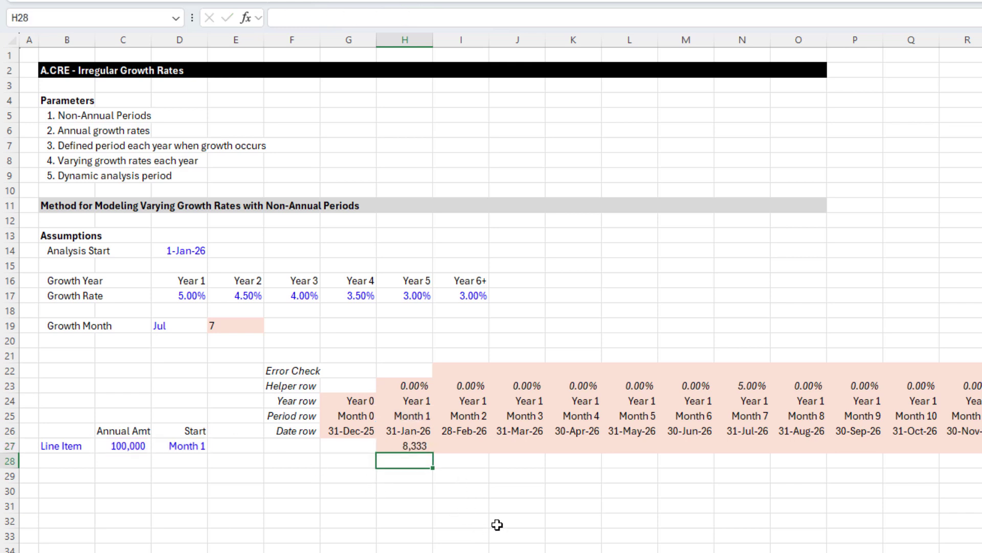
# - Copy the line item formula from H27 across to N27
pyautogui.press('Up')
pyautogui.hotkey('ctrl', 'c')
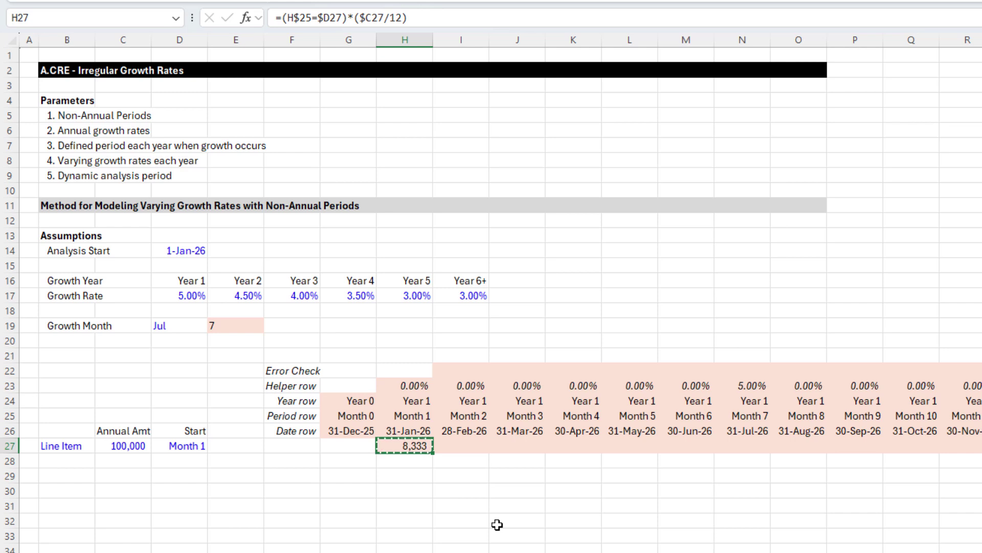
pyautogui.press('Up')
pyautogui.press('Down')
pyautogui.hotkey('shift', 'Right')
pyautogui.hotkey('shift', 'Right')
pyautogui.hotkey('shift', 'Right')
pyautogui.hotkey('shift', 'Right')
pyautogui.hotkey('shift', 'Right')
pyautogui.hotkey('shift', 'Right')
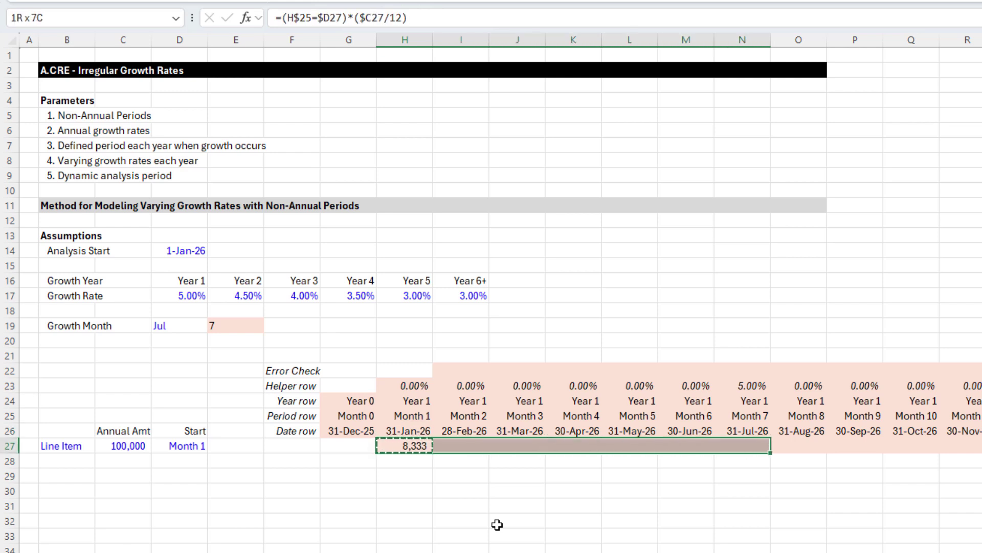
pyautogui.hotkey('ctrl', 'v')
pyautogui.press('Escape')
# - Check the copied formulas in row 27 and set the line item's start month in D27 to 3
pyautogui.press('Up')
pyautogui.press('Down')
pyautogui.press('Right')
pyautogui.press('Right')
pyautogui.press('Right')
pyautogui.press('Right')
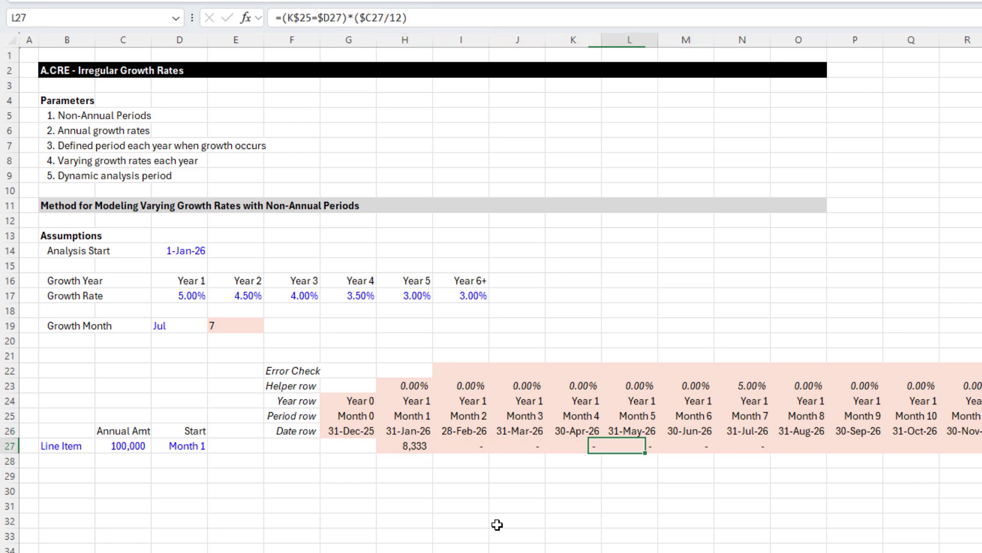
pyautogui.press('Left')
pyautogui.press('Left')
pyautogui.press('Left')
pyautogui.press('Left')
pyautogui.press('Up')
pyautogui.press('Left')
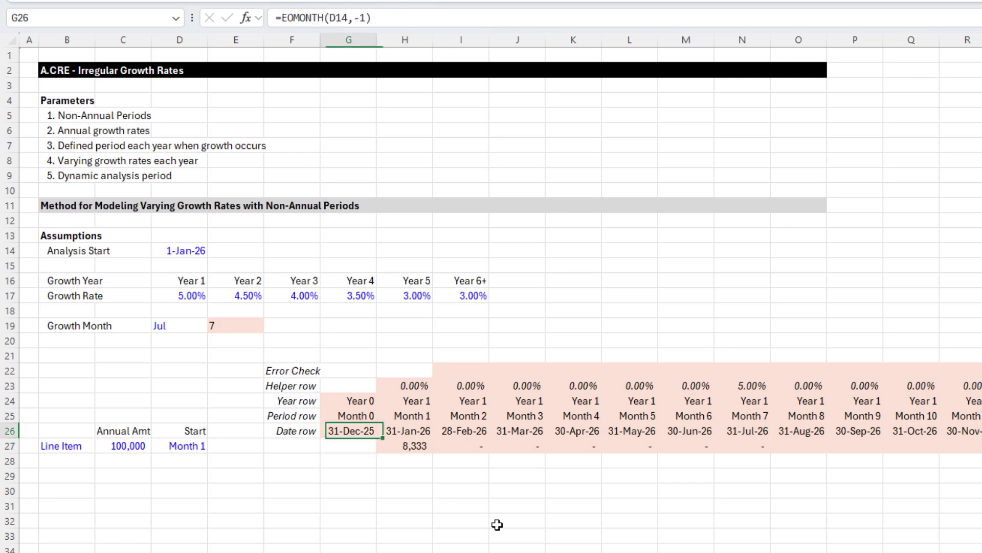
pyautogui.press('Left')
pyautogui.press('Left')
pyautogui.press('Down')
pyautogui.press('Left')
pyautogui.write('3')
pyautogui.press('Return')
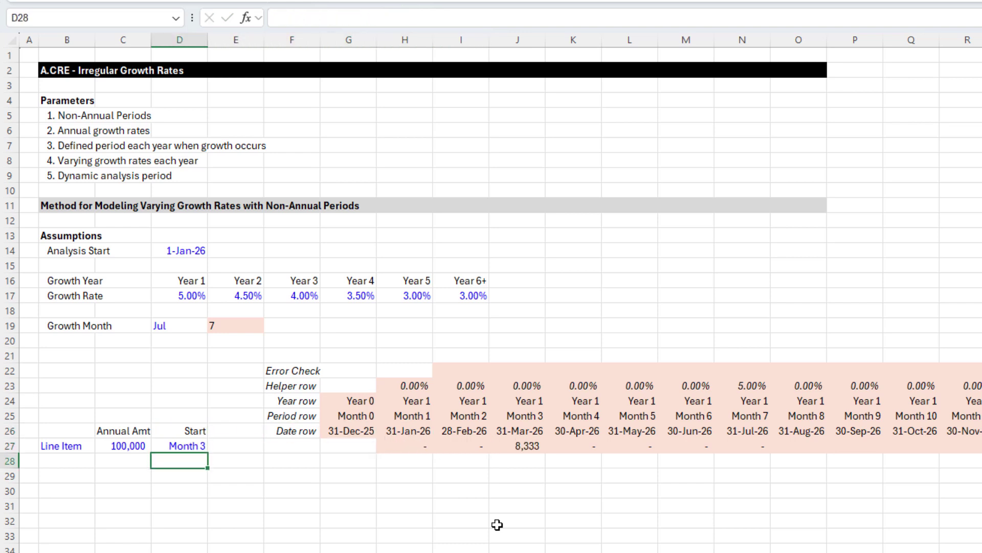
# - Test the line item's start month in D27 with 4 and then 2
pyautogui.press('Up')
pyautogui.write('4')
pyautogui.press('Return')
pyautogui.press('Up')
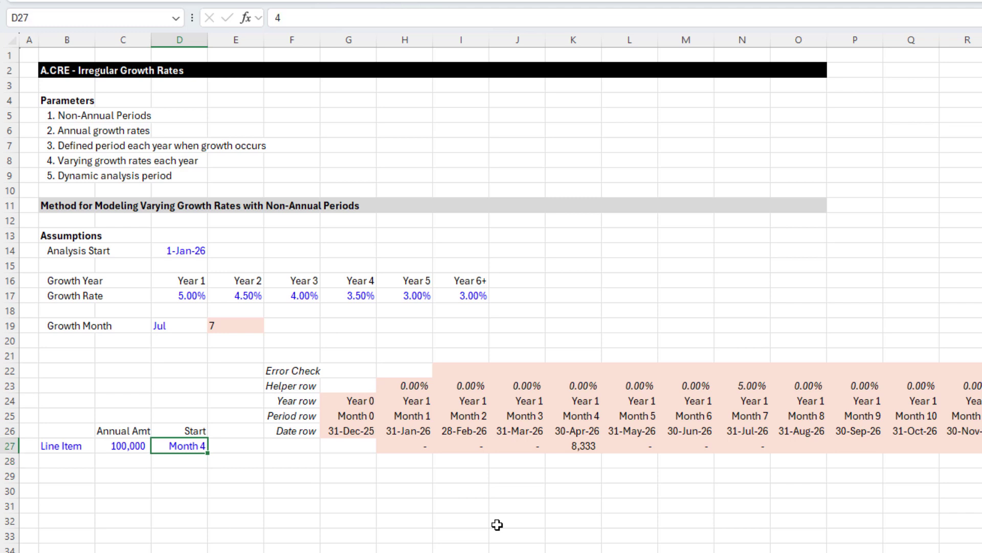
pyautogui.write('2')
pyautogui.press('Return')
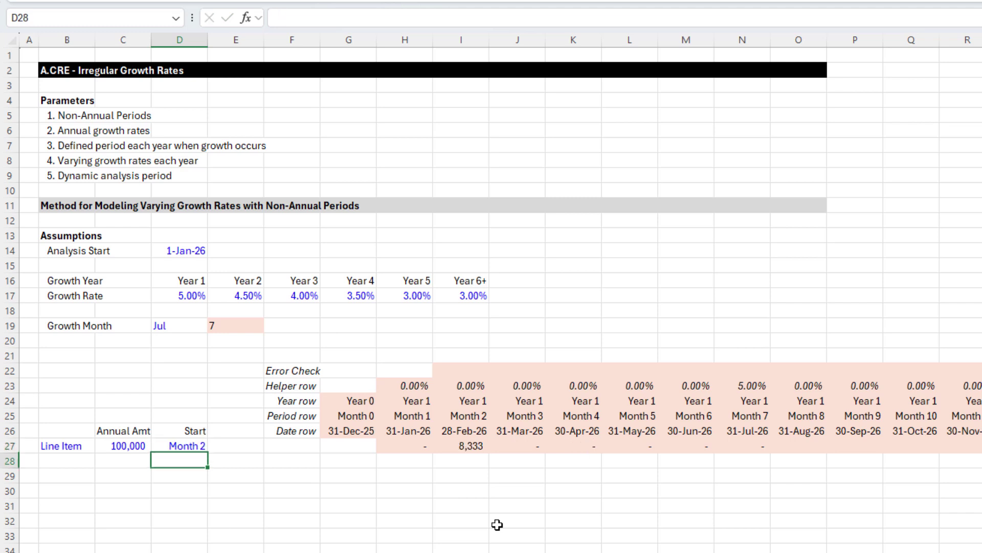
# - Set the line item's start month in D27 to 1
pyautogui.press('Up')
pyautogui.write('1')
pyautogui.press('Return')
# - Extend the H27 formula by adding the prior period's amount, +G27
pyautogui.press('Right')
pyautogui.press('Right')
pyautogui.press('Right')
pyautogui.press('Right')
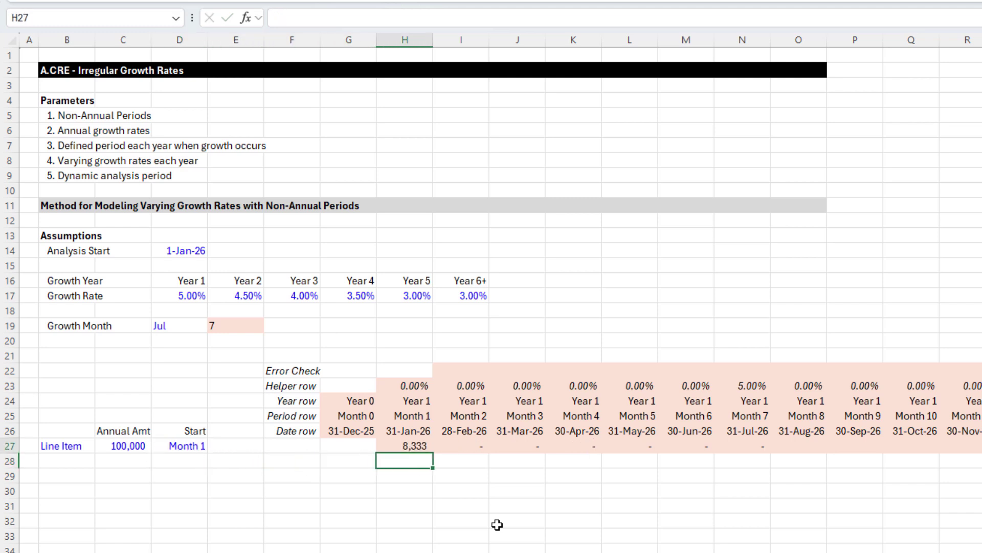
pyautogui.press('Up')
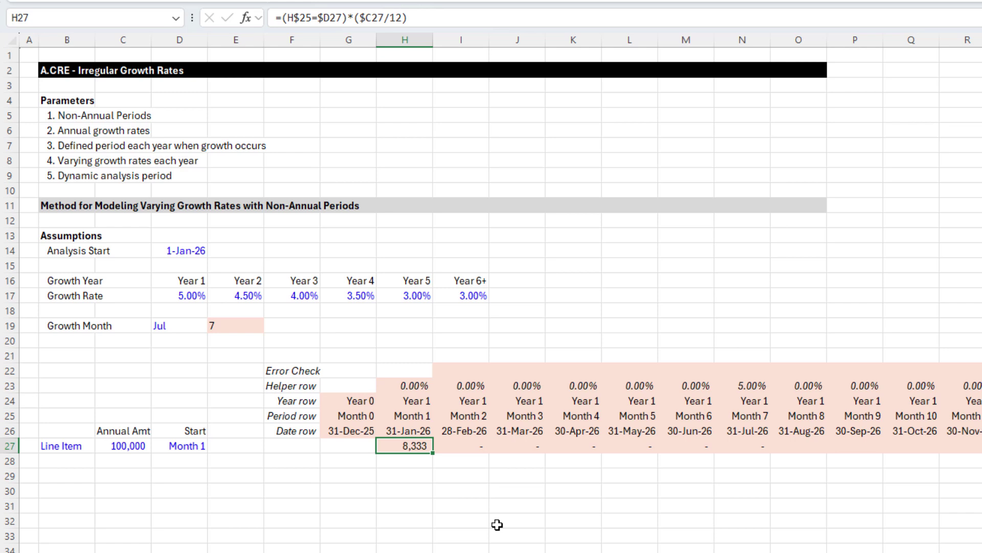
pyautogui.press('F2')
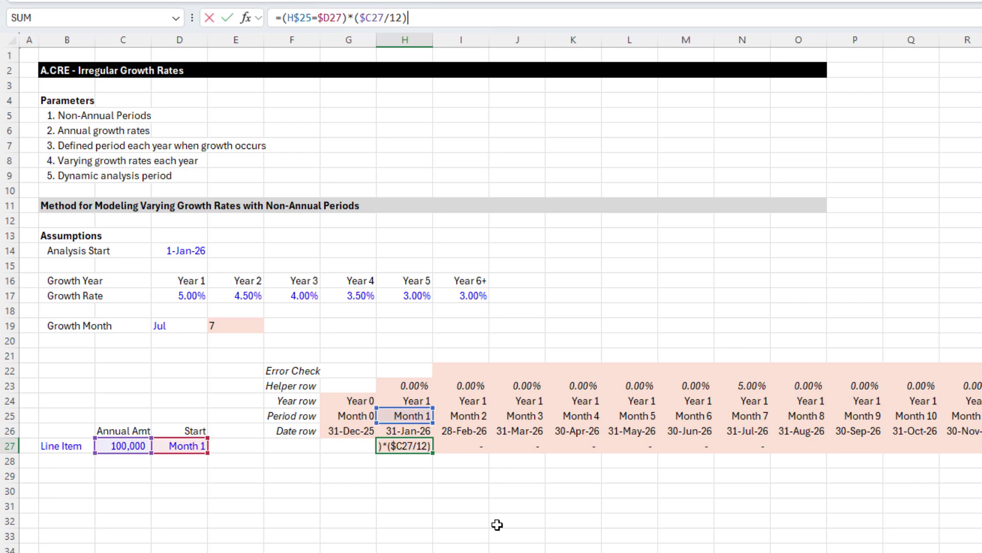
pyautogui.write('+')
pyautogui.press('Left')
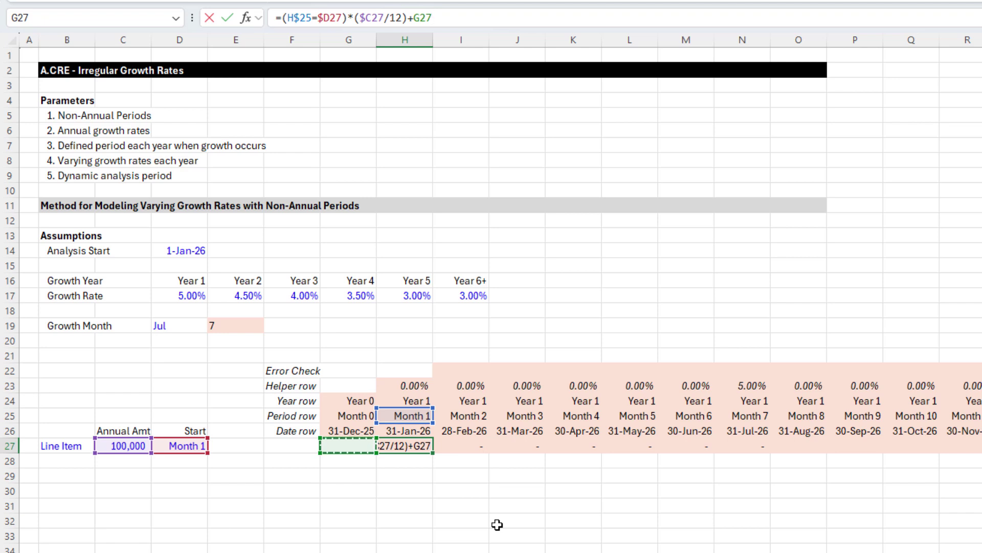
# - Add the growth term +(G27*H$23) to the H27 formula and complete it
pyautogui.write('+')
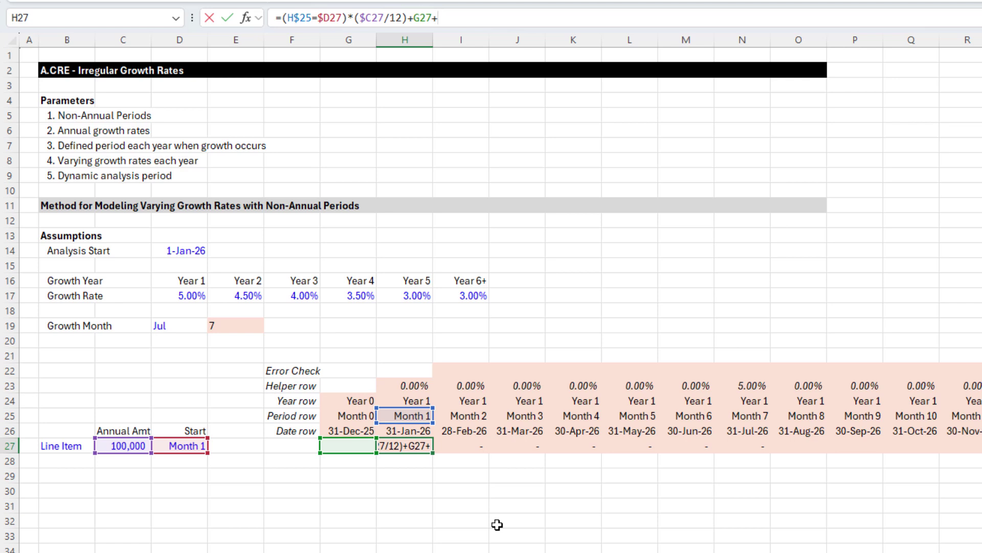
pyautogui.write('(')
pyautogui.press('Left')
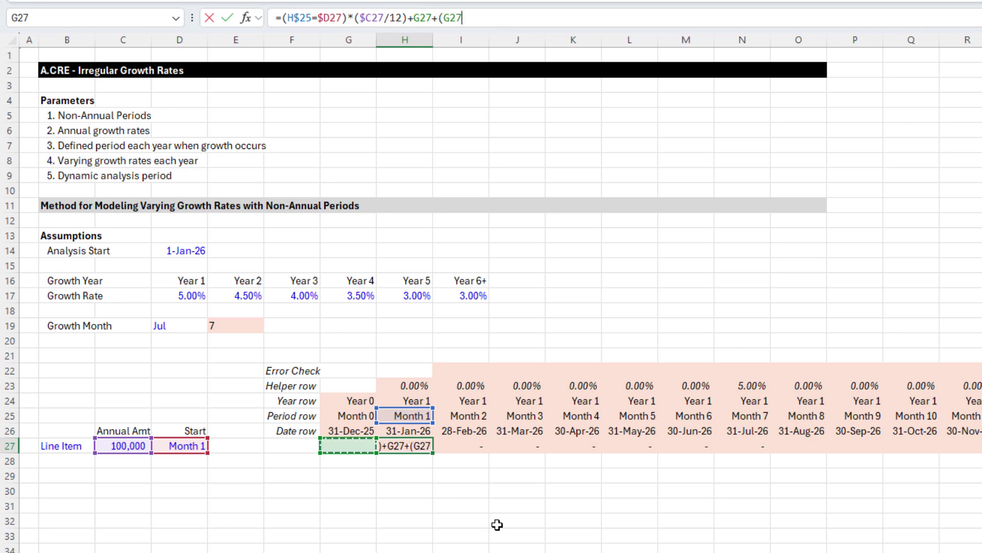
pyautogui.write('*')
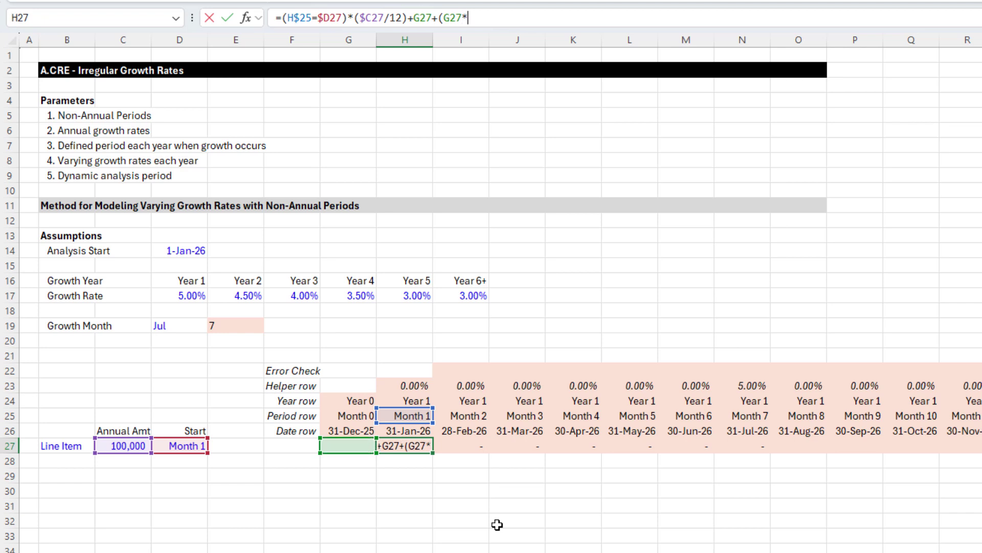
pyautogui.press('Up')
pyautogui.press('Up')
pyautogui.press('Up')
pyautogui.press('Up')
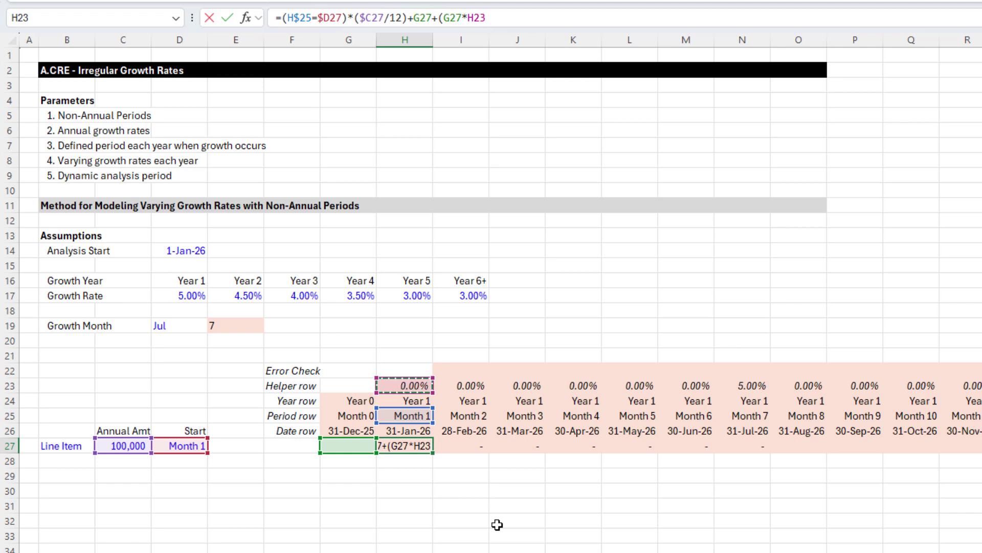
pyautogui.press('F4')
pyautogui.press('F4')
pyautogui.write(')')
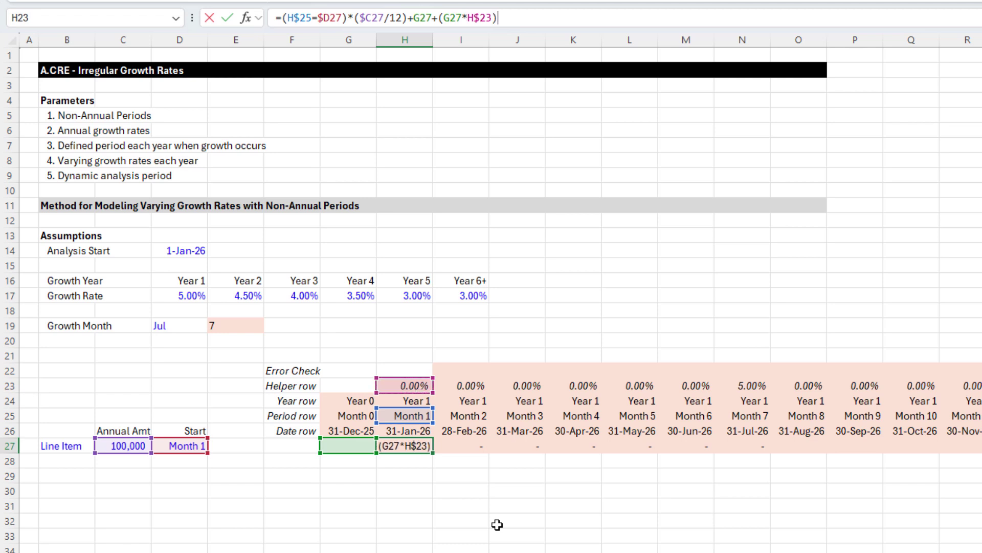
pyautogui.write(')')
pyautogui.press('Return')
pyautogui.press('Return')
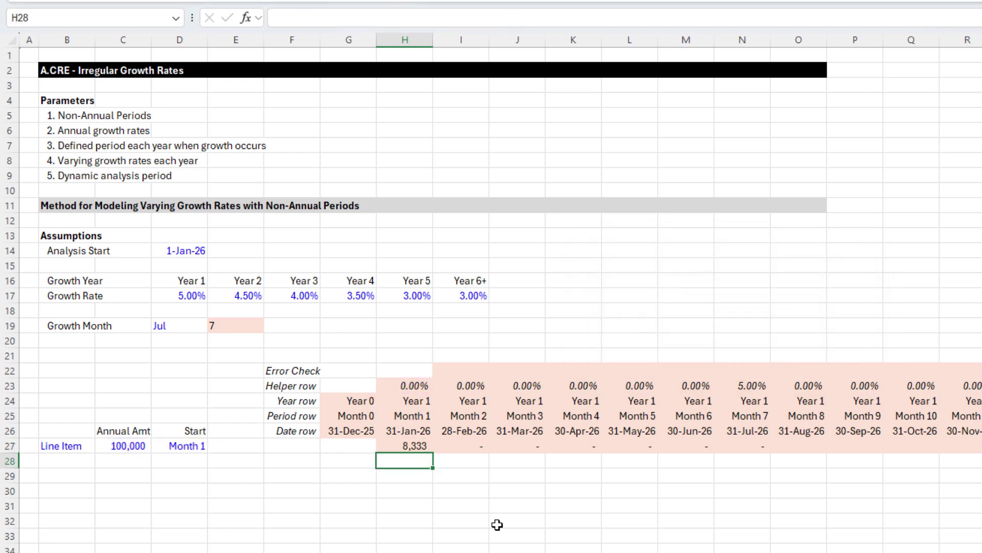
# - Review the start-period term and the prior-amount and growth terms of the H27 formula
pyautogui.press('Up')
pyautogui.press('F2')
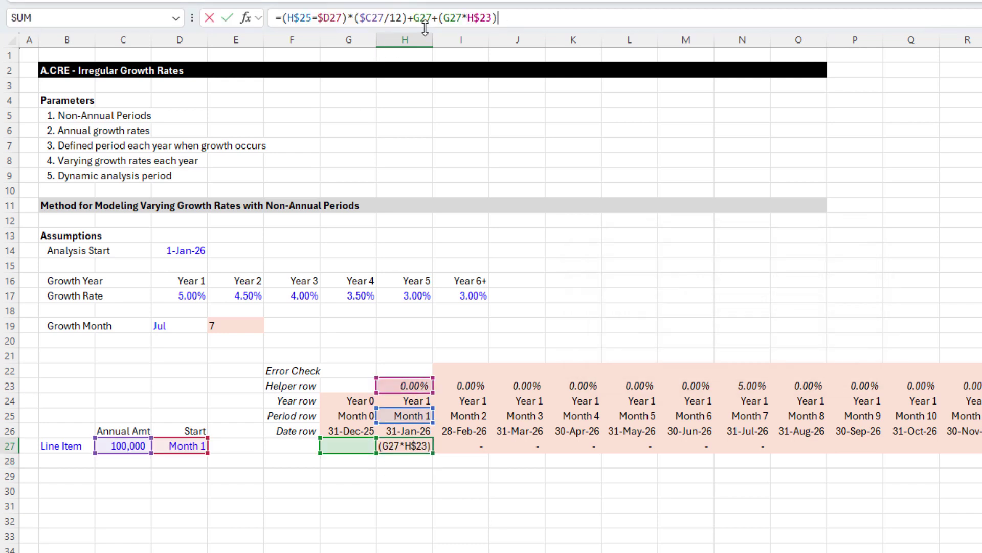
pyautogui.click(356, 18)
pyautogui.moveTo(409, 18); pyautogui.dragTo(282, 18)
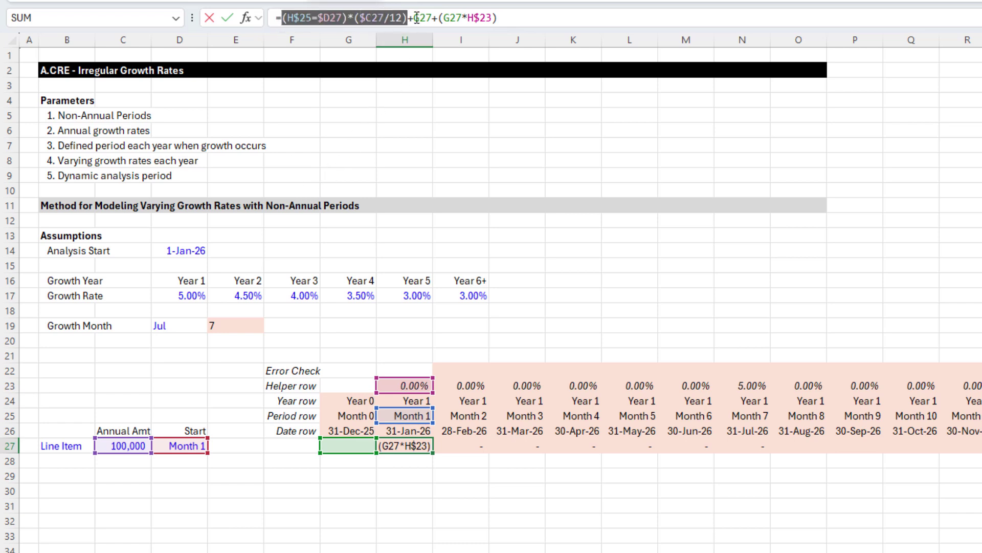
pyautogui.moveTo(414, 18); pyautogui.dragTo(496, 20)
pyautogui.hotkey('ctrl', 'Return')
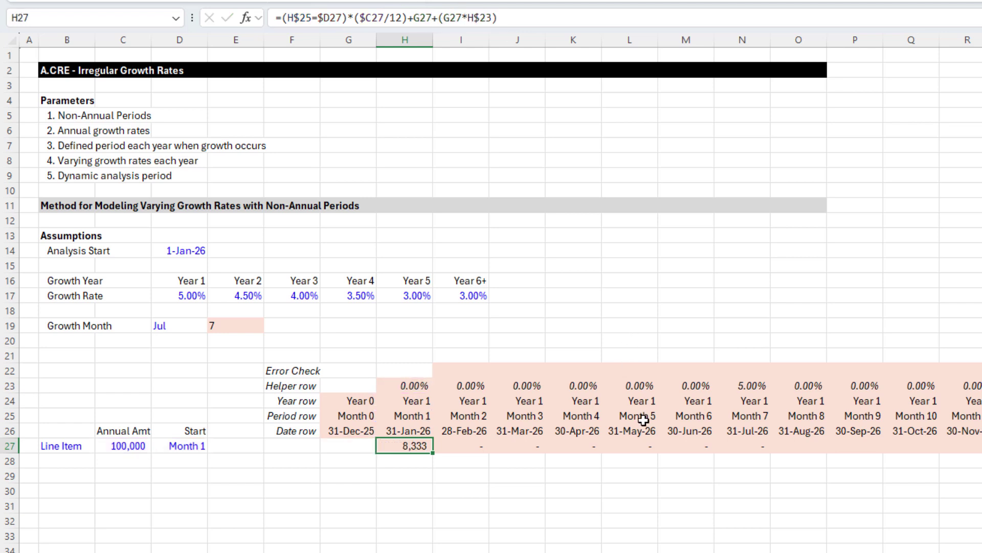
# - Copy the H27 line item formula across row 27 through column DW
pyautogui.hotkey('ctrl', 'c')
pyautogui.press('Up')
pyautogui.hotkey('ctrl', 'Right')
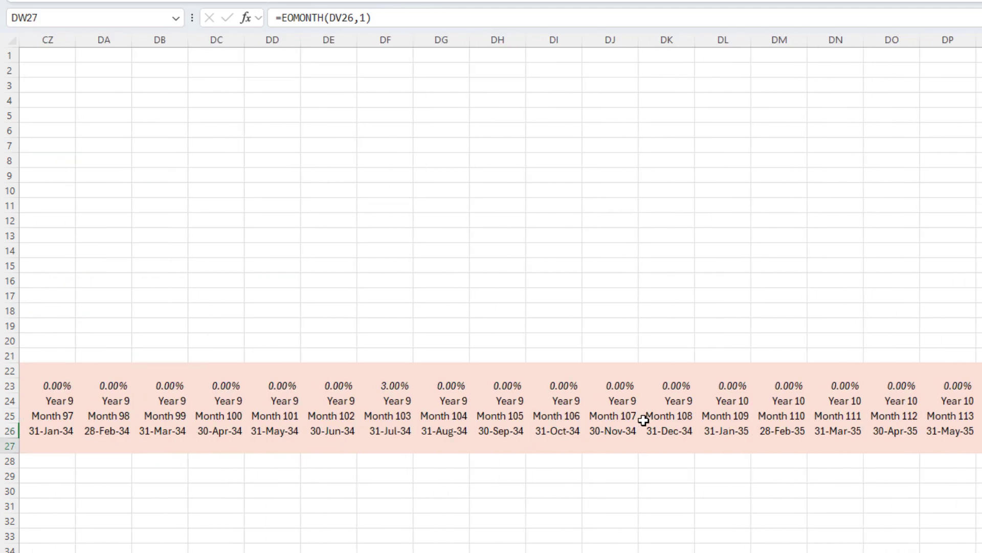
pyautogui.press('Down')
pyautogui.hotkey('ctrl', 'shift', 'Left')
pyautogui.hotkey('shift', 'Left')
pyautogui.hotkey('shift', 'Left')
pyautogui.hotkey('shift', 'Left')
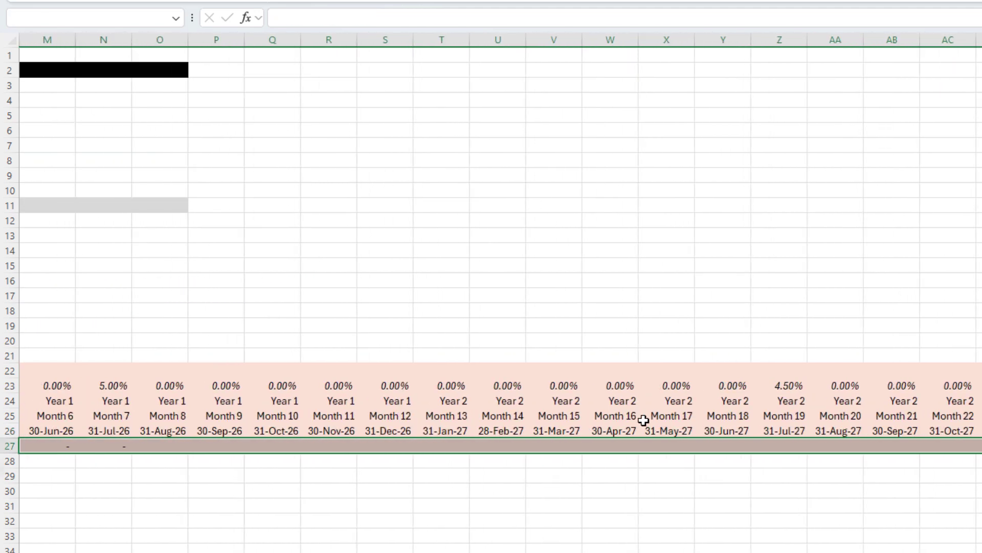
pyautogui.hotkey('shift', 'Left')
pyautogui.hotkey('shift', 'Left')
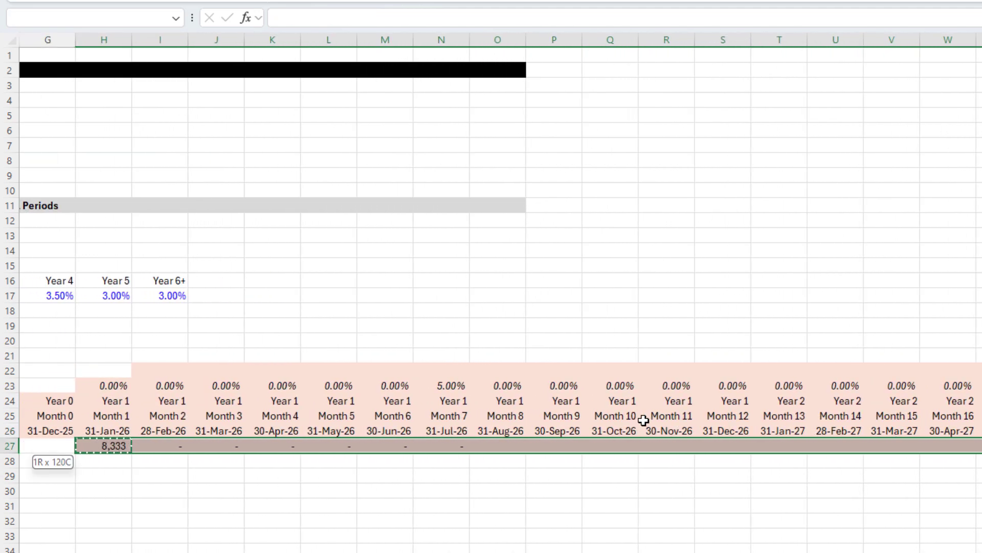
pyautogui.hotkey('ctrl', 'v')
pyautogui.press('Left')
pyautogui.hotkey('ctrl', 'Left')
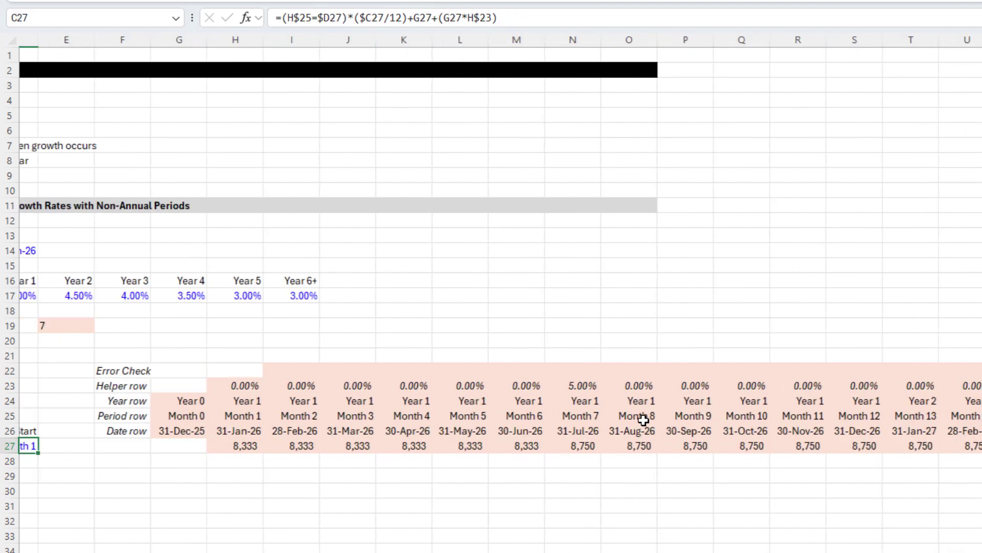
# - Examine the line item's amount at Month 7 in N27 against the helper, year and period rows above it
pyautogui.press('Home')
pyautogui.press('Right')
pyautogui.press('Right')
pyautogui.press('Right')
pyautogui.press('Right')
pyautogui.press('Right')
pyautogui.press('Right')
pyautogui.press('Right')
pyautogui.press('Right')
pyautogui.press('Right')
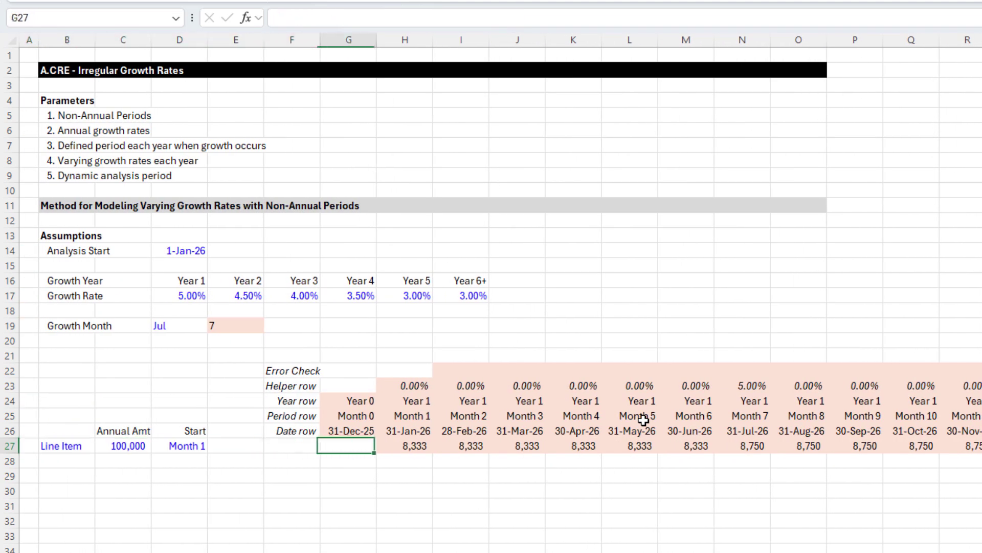
pyautogui.press('Right')
pyautogui.press('Right')
pyautogui.press('Right')
pyautogui.press('Right')
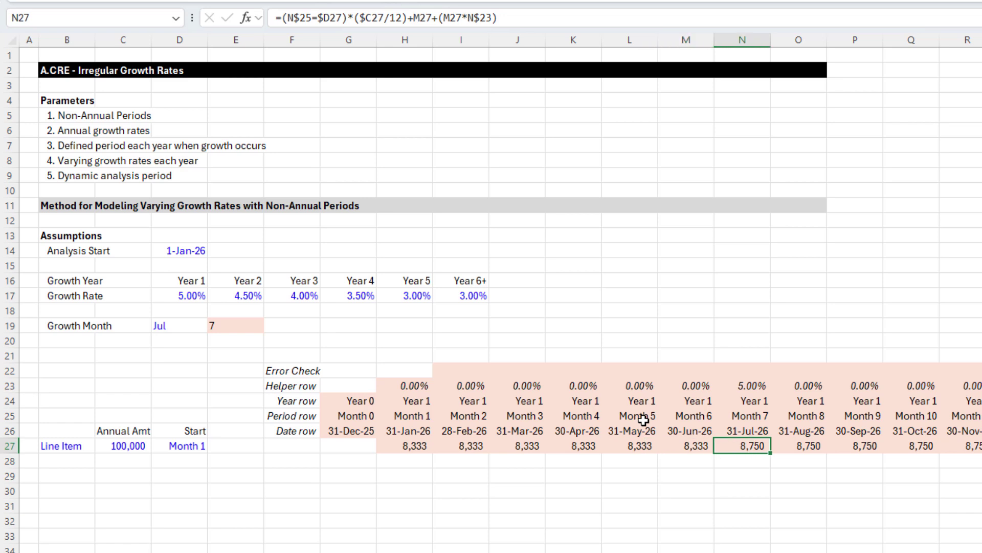
pyautogui.press('Up')
pyautogui.press('Up')
pyautogui.press('Up')
pyautogui.press('Down')
pyautogui.press('Down')
pyautogui.press('Down')
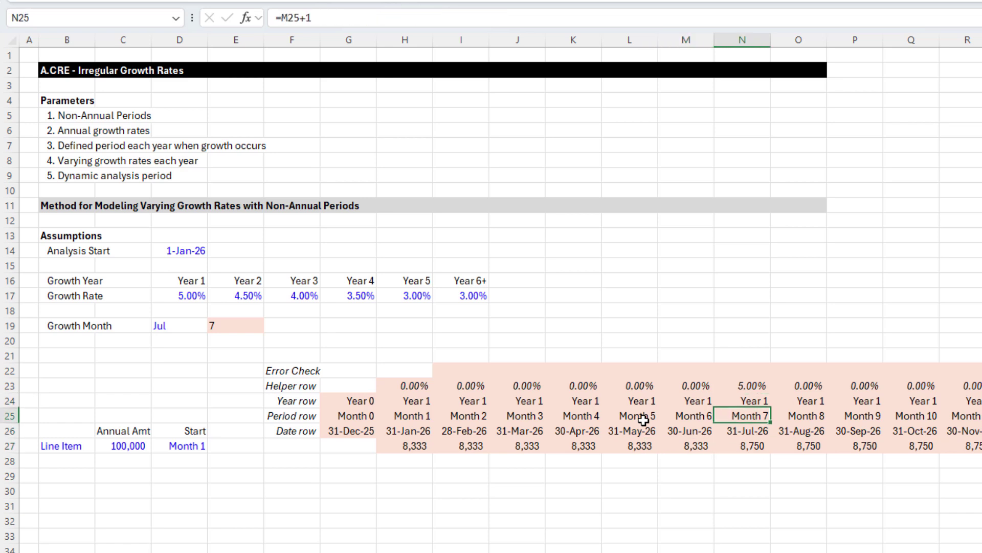
# - Enter the error check formula =N27/M27 in N22 to divide the Month 7 amount by the prior month's amount
pyautogui.press('Up')
pyautogui.press('Up')
pyautogui.press('Up')
pyautogui.press('Up')
pyautogui.press('Up')
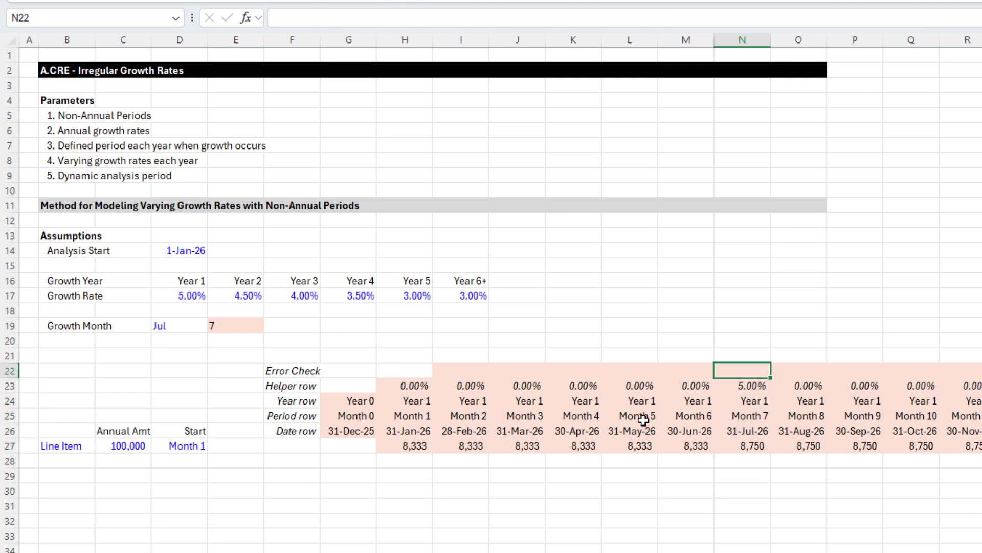
pyautogui.press('Left')
pyautogui.press('Left')
pyautogui.press('Left')
pyautogui.press('Left')
pyautogui.press('Left')
pyautogui.press('Right')
pyautogui.press('Right')
pyautogui.press('Right')
pyautogui.press('Right')
pyautogui.press('Right')
pyautogui.press('Right')
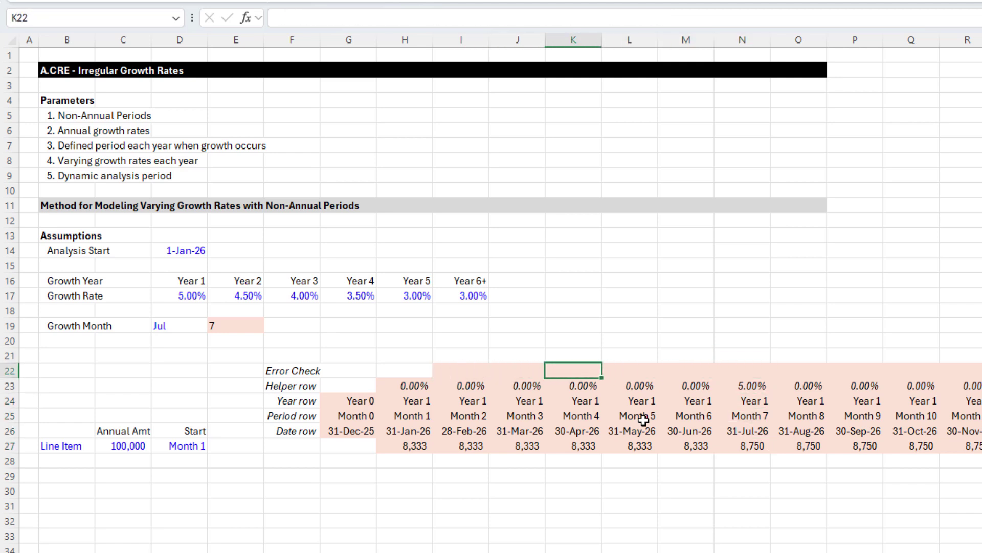
pyautogui.press('Left')
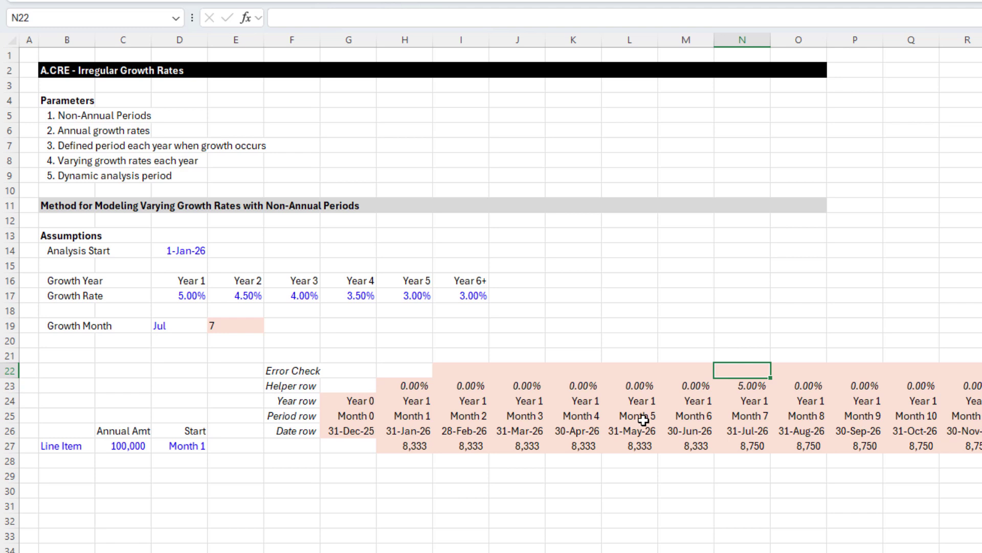
pyautogui.write('=')
pyautogui.press('Down')
pyautogui.press('Down')
pyautogui.press('Down')
pyautogui.press('Down')
pyautogui.press('Down')
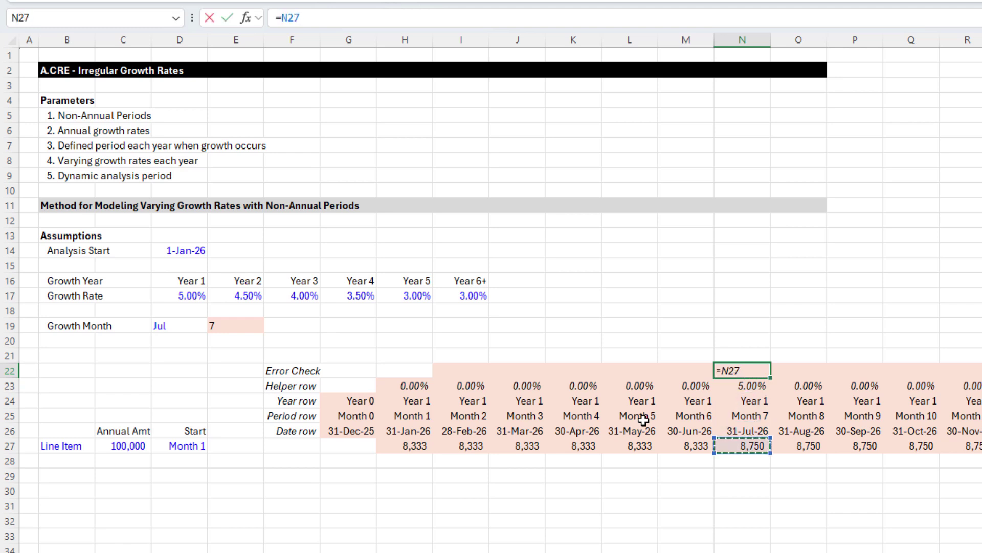
pyautogui.write('/')
pyautogui.press('Left')
pyautogui.press('Down')
pyautogui.press('Down')
pyautogui.press('Down')
pyautogui.press('Down')
pyautogui.press('Down')
pyautogui.press('Return')
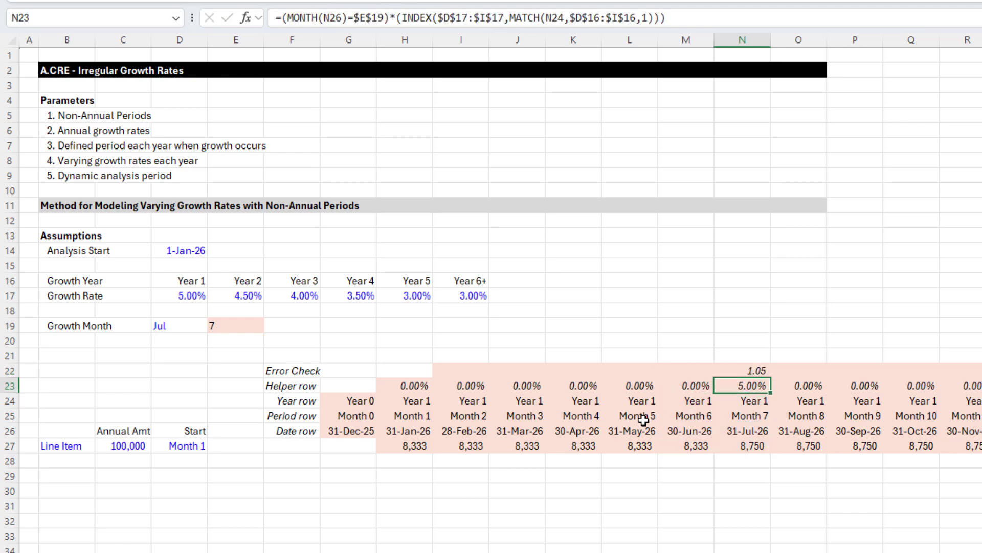
# - Copy the N22 error check formula across the whole Error Check row, from I22 to DW22
pyautogui.press('Up')
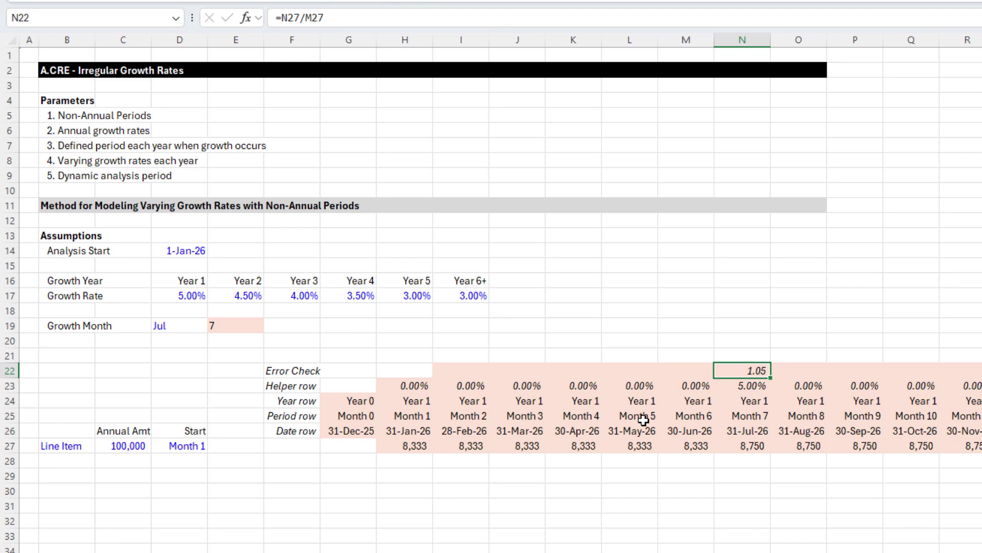
pyautogui.press('Down')
pyautogui.press('Left')
pyautogui.press('Left')
pyautogui.press('Left')
pyautogui.press('Left')
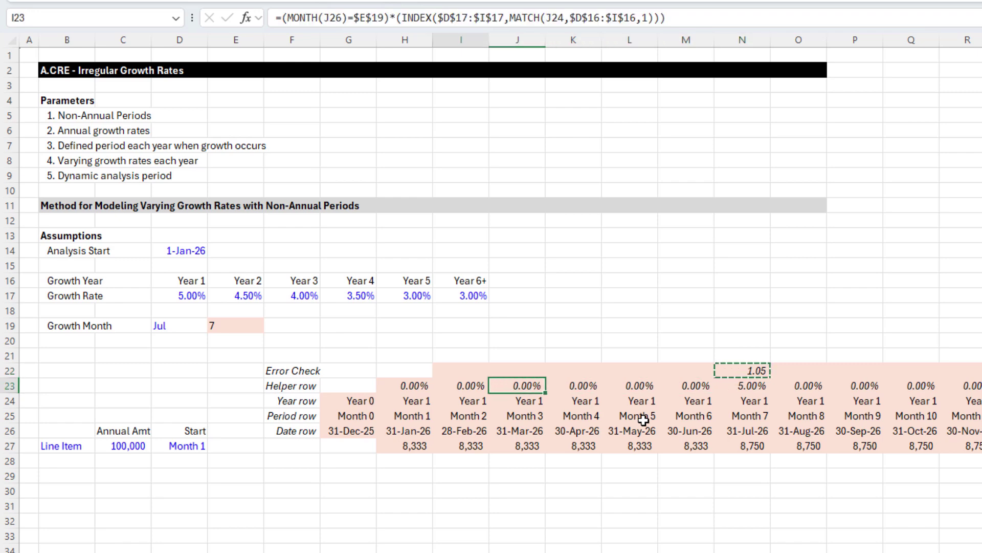
pyautogui.hotkey('ctrl', 'Right')
pyautogui.press('Up')
pyautogui.hotkey('ctrl', 'Left')
pyautogui.hotkey('ctrl', 'c')
pyautogui.hotkey('shift', 'space')
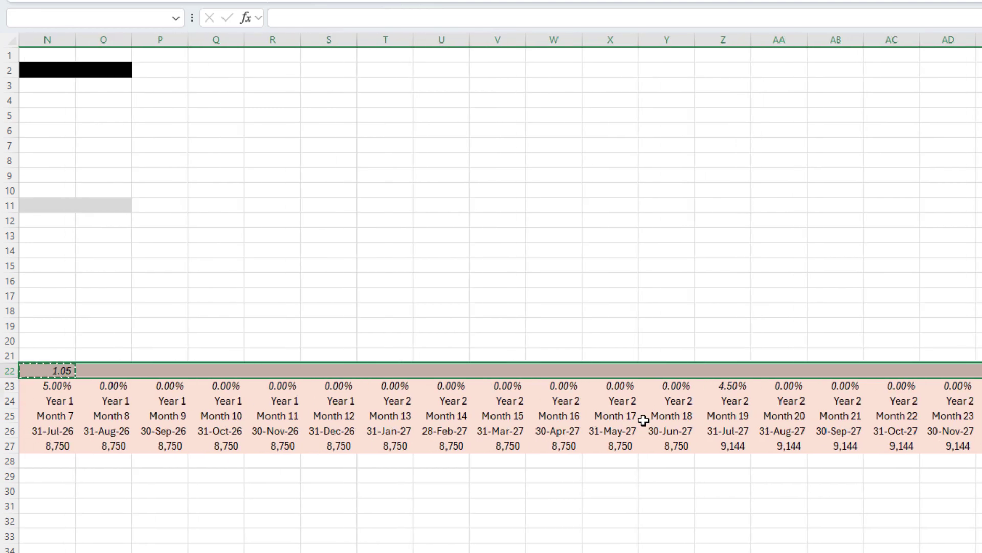
pyautogui.hotkey('ctrl', 'Left')
pyautogui.press('Right')
pyautogui.press('Right')
pyautogui.press('Right')
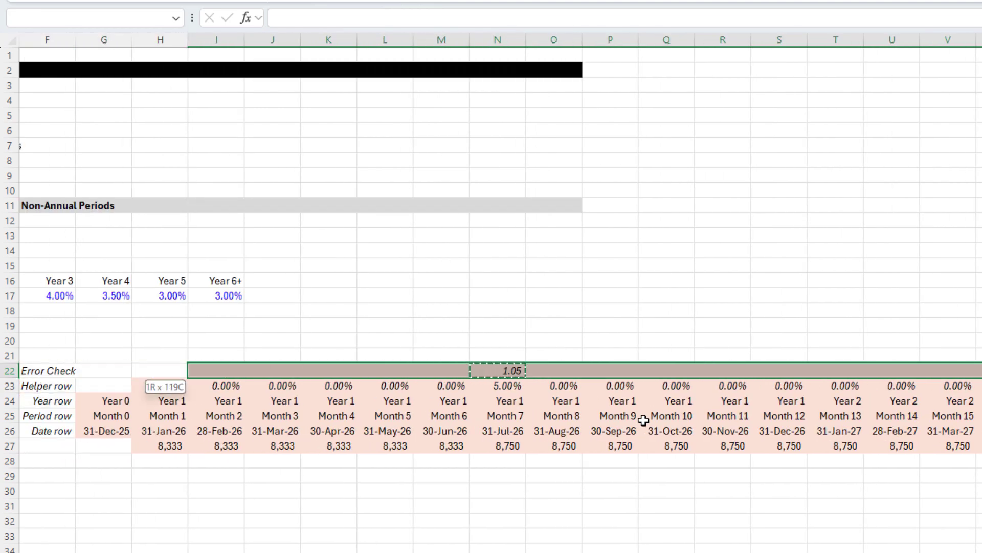
pyautogui.hotkey('ctrl', 'shift', 'Right')
pyautogui.hotkey('ctrl', 'v')
pyautogui.press('Left')
pyautogui.hotkey('ctrl', 'Left')
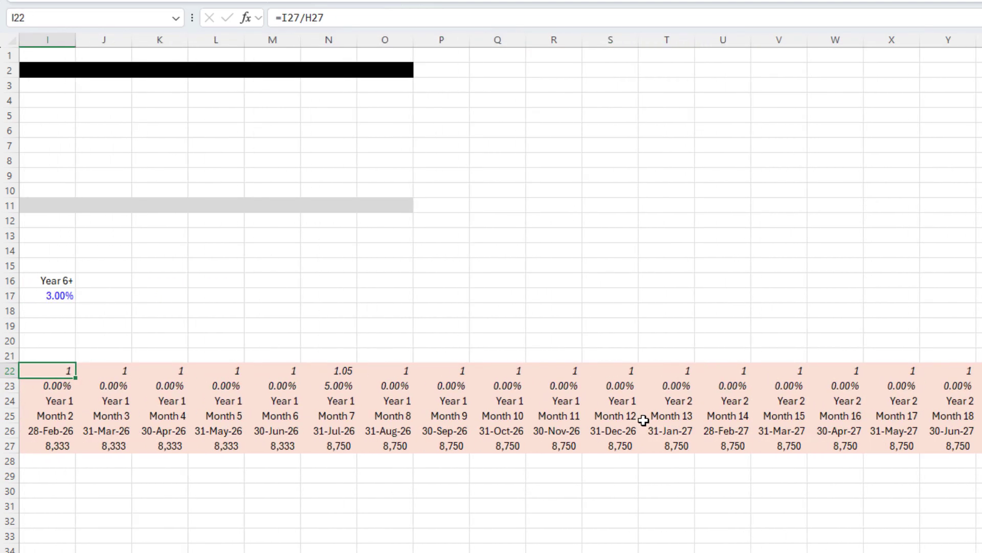
# - Compare the Error Check ratios through Month 7 with the helper row's growth rates below them
pyautogui.press('Home')
pyautogui.hotkey('ctrl', 'Right')
pyautogui.hotkey('ctrl', 'Right')
pyautogui.press('Right')
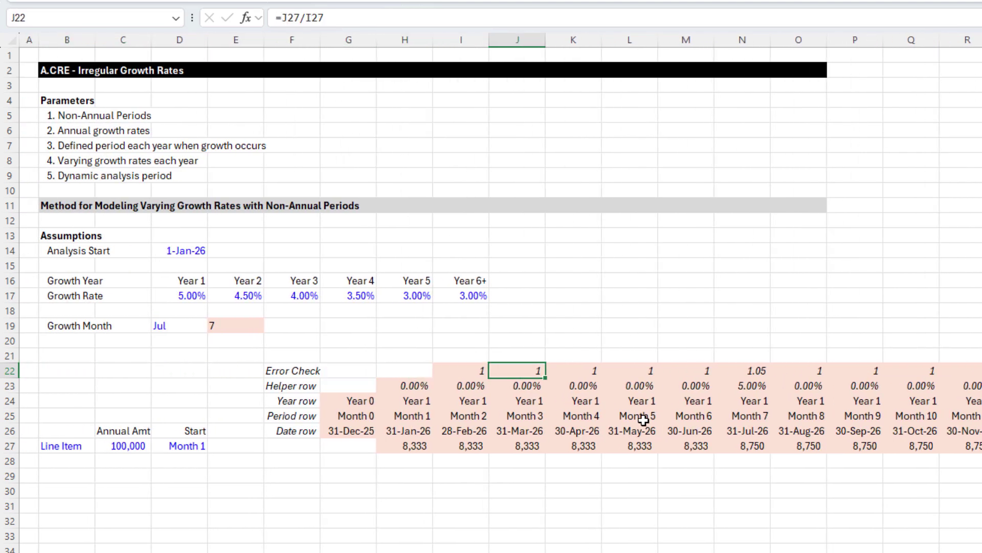
pyautogui.press('Left')
pyautogui.press('Right')
pyautogui.press('Right')
pyautogui.press('Right')
pyautogui.press('Right')
pyautogui.press('Right')
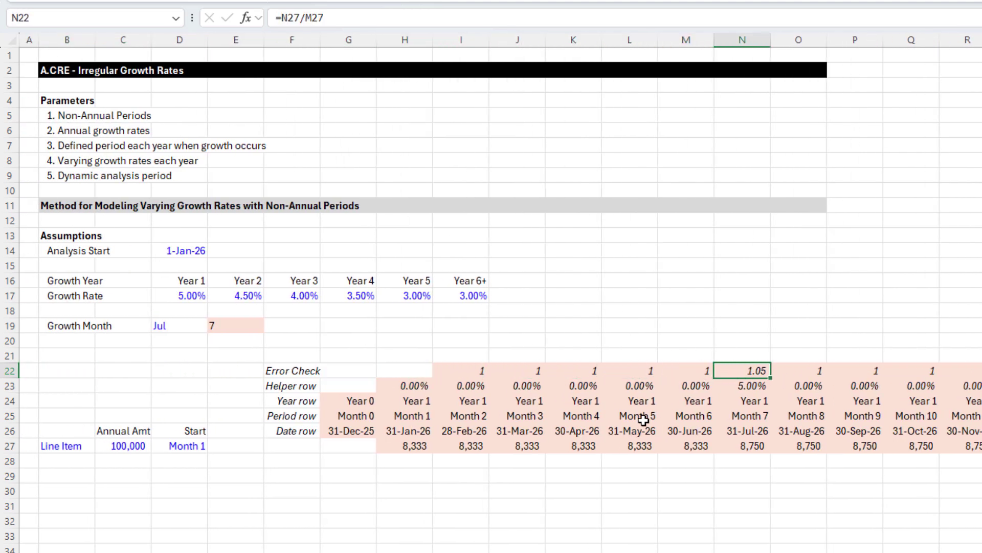
pyautogui.press('Down')
pyautogui.press('Down')
pyautogui.press('Down')
pyautogui.press('Up')
pyautogui.press('Up')
pyautogui.press('Up')
# - Compare the Error Check ratios in row 22 with the helper row's growth rates from Month 8 through Year 9
pyautogui.press('Right')
pyautogui.press('Right')
pyautogui.press('Right')
pyautogui.press('Right')
pyautogui.press('Right')
pyautogui.press('Right')
pyautogui.press('Right')
pyautogui.press('Right')
pyautogui.press('Right')
pyautogui.press('Right')
pyautogui.press('Right')
pyautogui.press('Right')
pyautogui.press('Right')
pyautogui.press('Right')
pyautogui.press('Right')
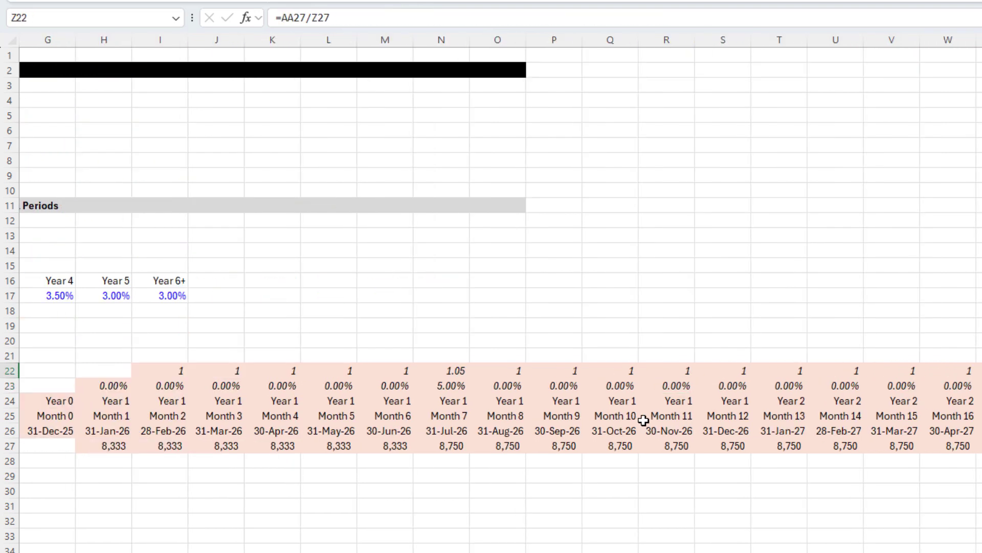
pyautogui.press('Right')
pyautogui.press('Right')
pyautogui.press('Right')
pyautogui.press('Right')
pyautogui.press('Right')
pyautogui.press('Right')
pyautogui.press('Right')
pyautogui.press('Right')
pyautogui.press('Right')
pyautogui.press('Right')
pyautogui.press('Right')
pyautogui.press('Right')
pyautogui.press('Right')
pyautogui.press('Right')
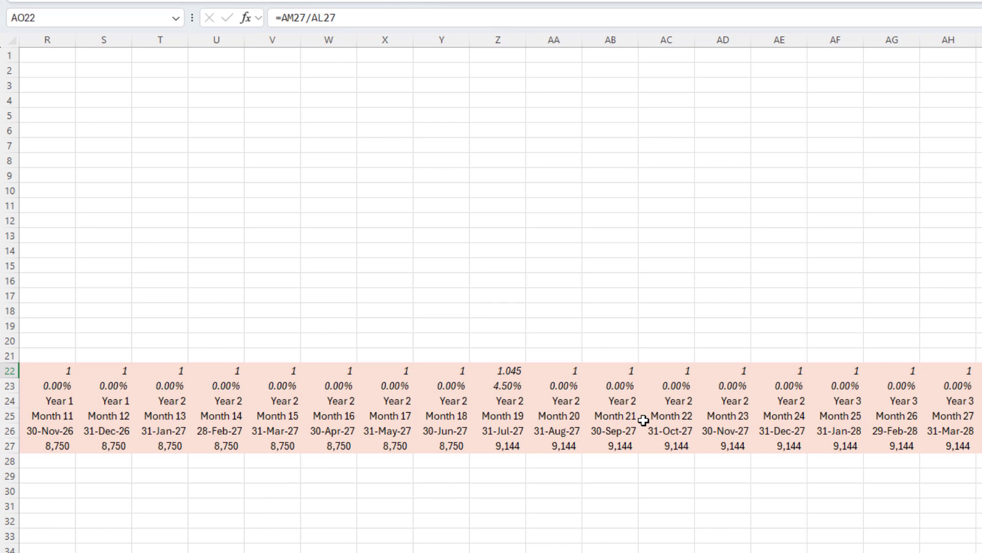
pyautogui.press('Right')
pyautogui.press('Right')
pyautogui.press('Right')
pyautogui.press('Right')
pyautogui.press('Right')
pyautogui.press('Right')
pyautogui.press('Right')
pyautogui.press('Right')
pyautogui.press('Right')
pyautogui.press('Right')
pyautogui.press('Right')
pyautogui.press('Right')
pyautogui.press('Right')
pyautogui.press('Right')
pyautogui.press('Right')
pyautogui.press('Right')
pyautogui.press('Right')
pyautogui.press('Right')
pyautogui.press('Right')
pyautogui.press('Right')
pyautogui.press('Right')
pyautogui.press('Right')
pyautogui.press('Right')
pyautogui.press('Right')
pyautogui.press('Right')
pyautogui.press('Right')
pyautogui.press('Right')
pyautogui.press('Right')
pyautogui.press('Right')
pyautogui.press('Right')
pyautogui.press('Right')
pyautogui.press('Right')
pyautogui.press('Right')
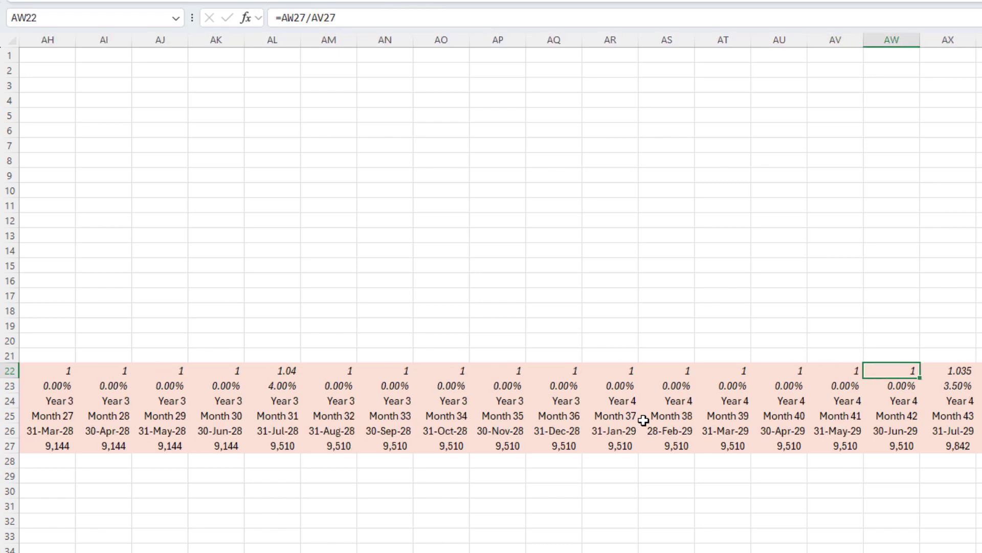
pyautogui.press('Left')
pyautogui.press('Left')
pyautogui.press('Left')
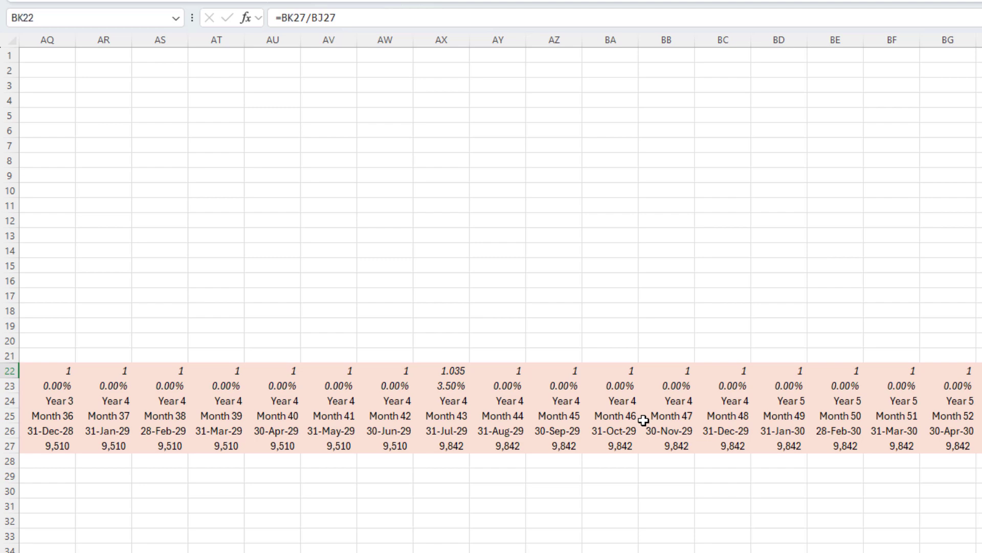
pyautogui.press('Right')
pyautogui.press('Right')
pyautogui.press('Right')
pyautogui.press('Right')
pyautogui.press('Right')
pyautogui.press('Right')
pyautogui.press('Right')
pyautogui.press('Right')
pyautogui.press('Right')
pyautogui.press('Right')
pyautogui.press('Right')
pyautogui.press('Right')
pyautogui.press('Right')
pyautogui.press('Right')
pyautogui.press('Right')
pyautogui.press('Right')
pyautogui.press('Right')
pyautogui.press('Right')
pyautogui.press('Right')
pyautogui.press('Right')
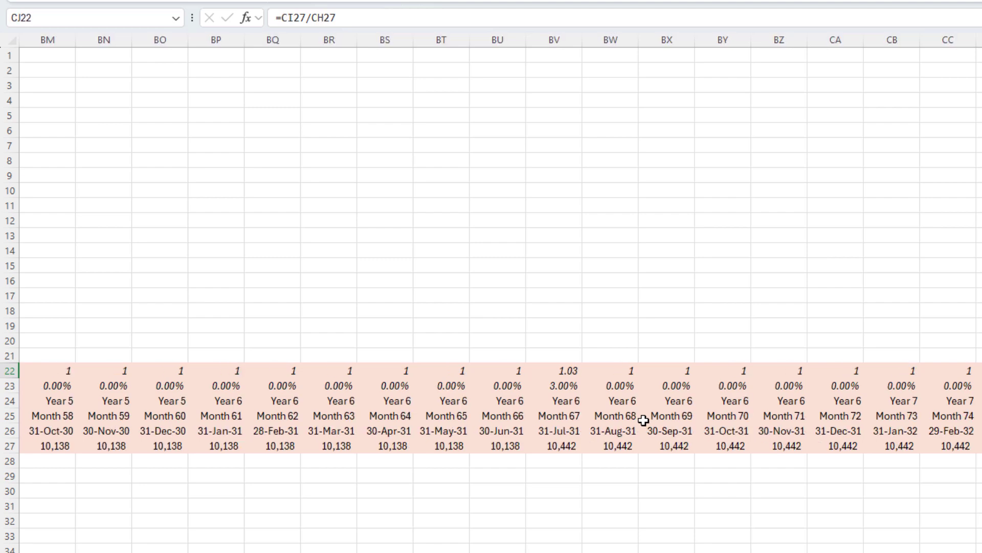
pyautogui.press('Right')
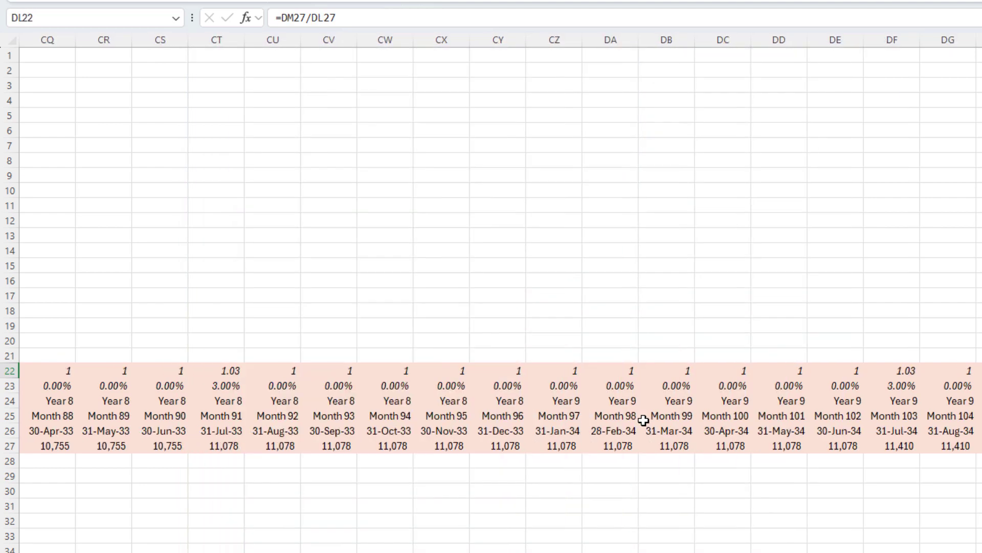
# - Review the Error Check row backwards from Year 9 to the first months of the analysis
pyautogui.press('Left')
pyautogui.press('Left')
pyautogui.press('Left')
pyautogui.press('Left')
pyautogui.press('Left')
pyautogui.press('Left')
pyautogui.press('Left')
pyautogui.press('Left')
pyautogui.press('Left')
pyautogui.press('Left')
pyautogui.press('Left')
pyautogui.press('Left')
pyautogui.press('Left')
pyautogui.press('Left')
pyautogui.press('Left')
pyautogui.press('Left')
pyautogui.press('Left')
pyautogui.press('Left')
pyautogui.press('Left')
pyautogui.press('Left')
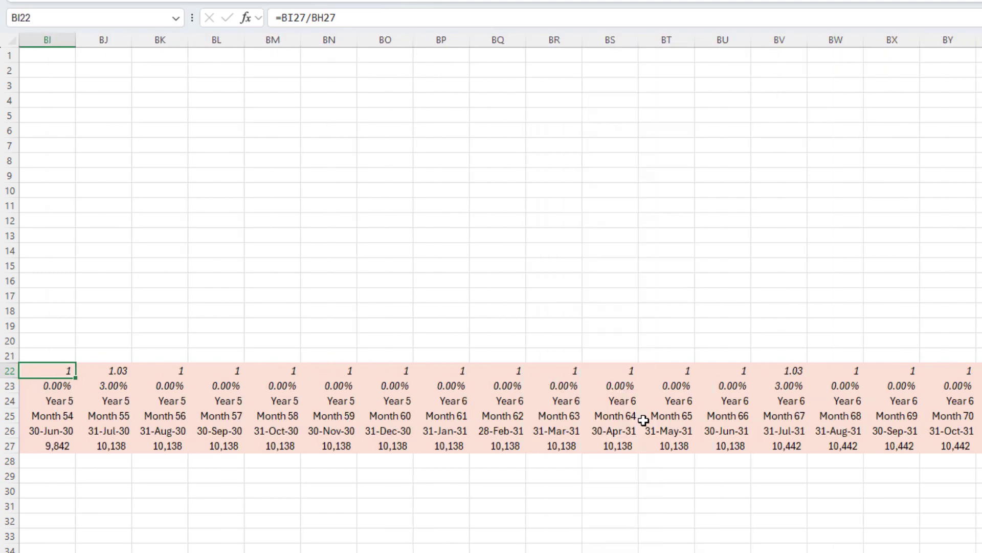
pyautogui.press('Home')
pyautogui.press('Right')
pyautogui.press('Right')
pyautogui.press('Right')
pyautogui.press('Right')
pyautogui.press('Right')
pyautogui.press('Right')
pyautogui.press('Right')
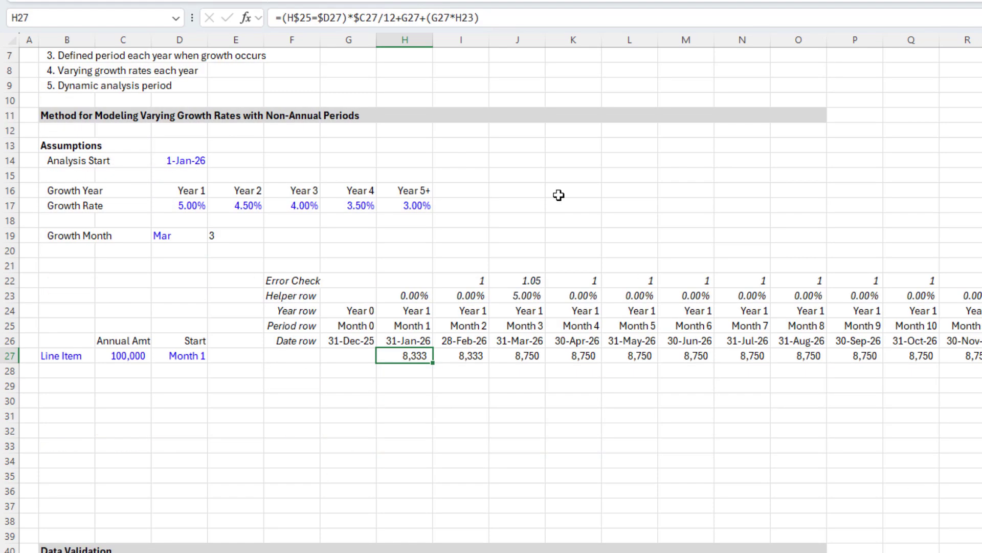
# - Look over the Mar growth month version of the model down to its Data Validation month list, and return to cell A1
pyautogui.scroll(2, 377, 343)
pyautogui.scroll(-10, 295, 281)
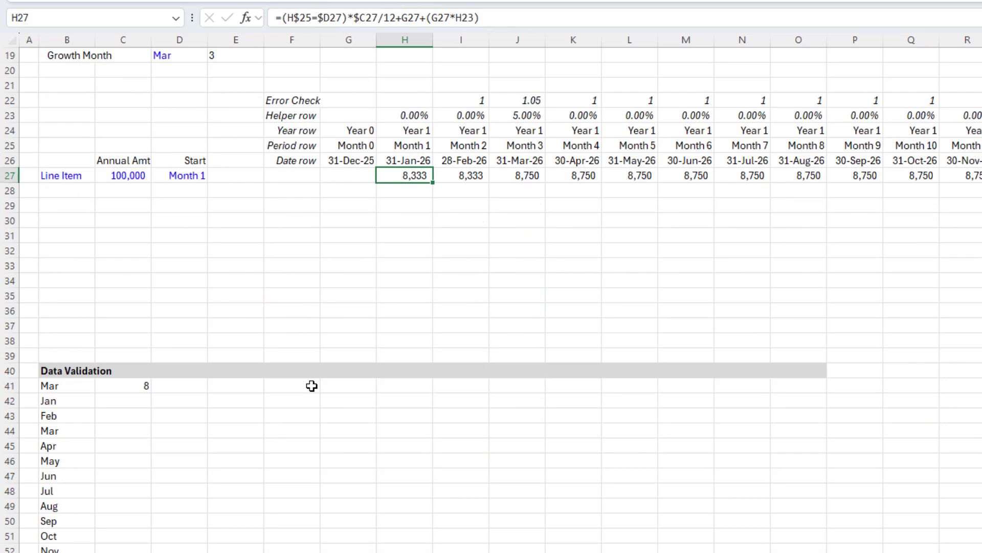
pyautogui.scroll(10, 351, 340)
pyautogui.click(434, 326)
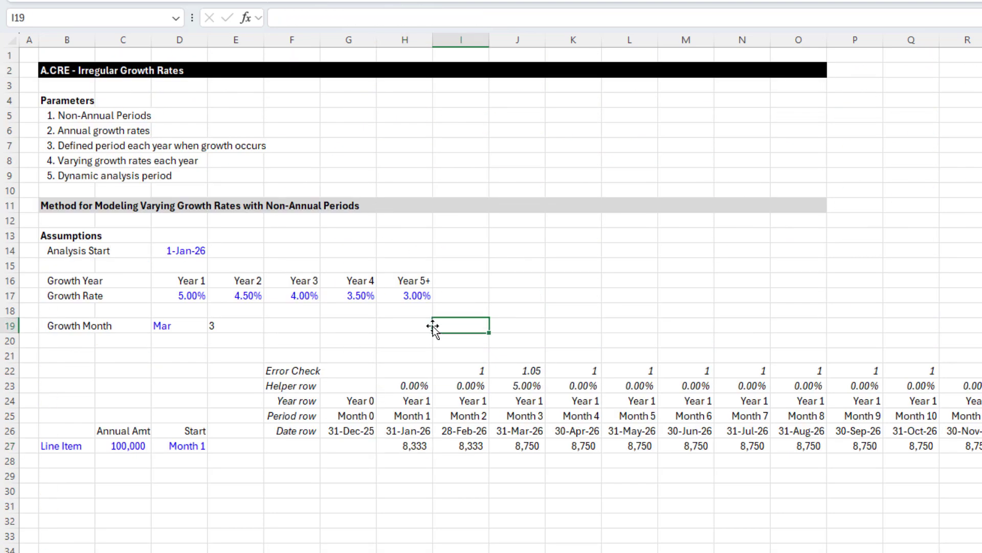
pyautogui.hotkey('ctrl', 'Home')
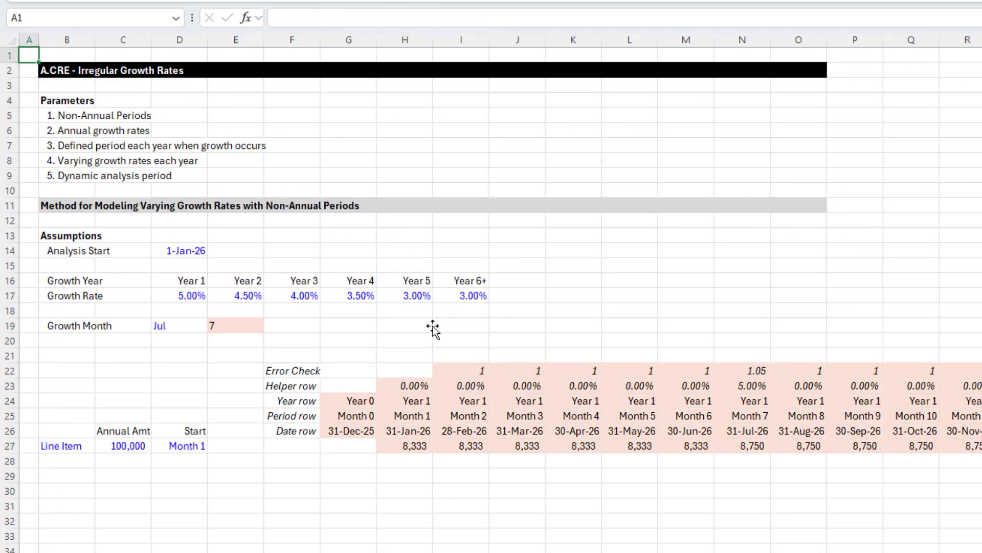